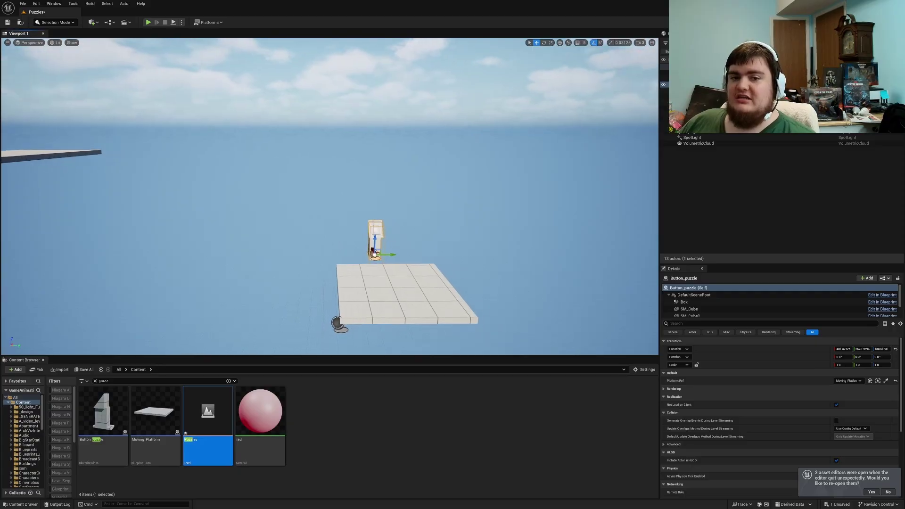
- Move the button puzzle pedestal onto the far edge of the small platform and adjust its height
key("w")
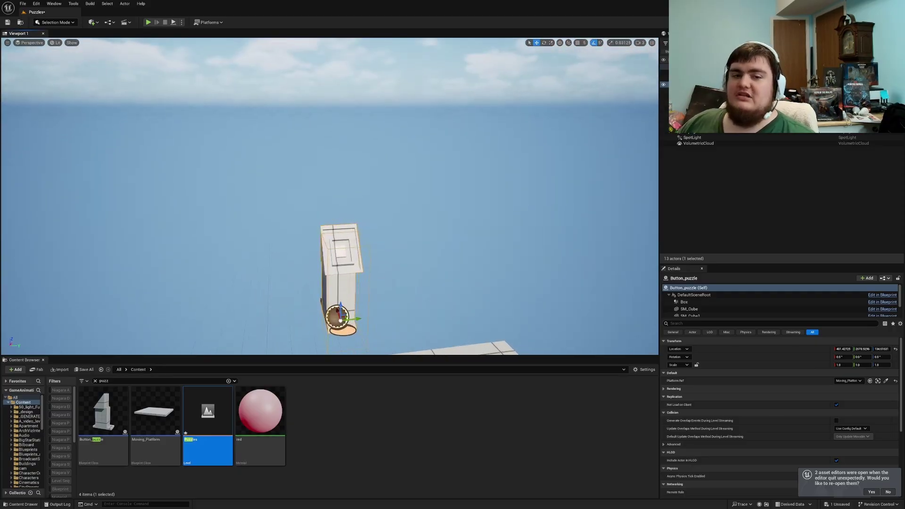
key("s")
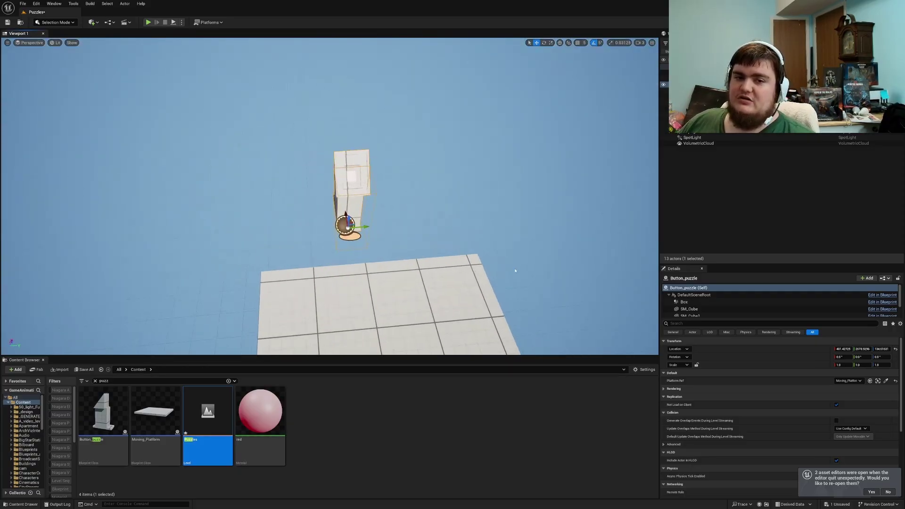
left_click_drag(348, 227, 358, 242)
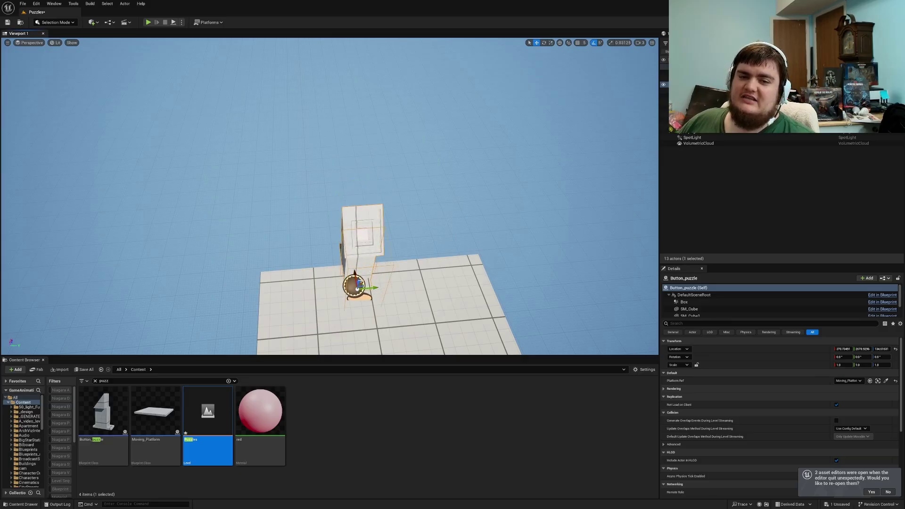
left_click_drag(359, 284, 360, 273)
- Play-test the level by running and jumping on the small platform with the button pedestal, and end the test
left_click(148, 22)
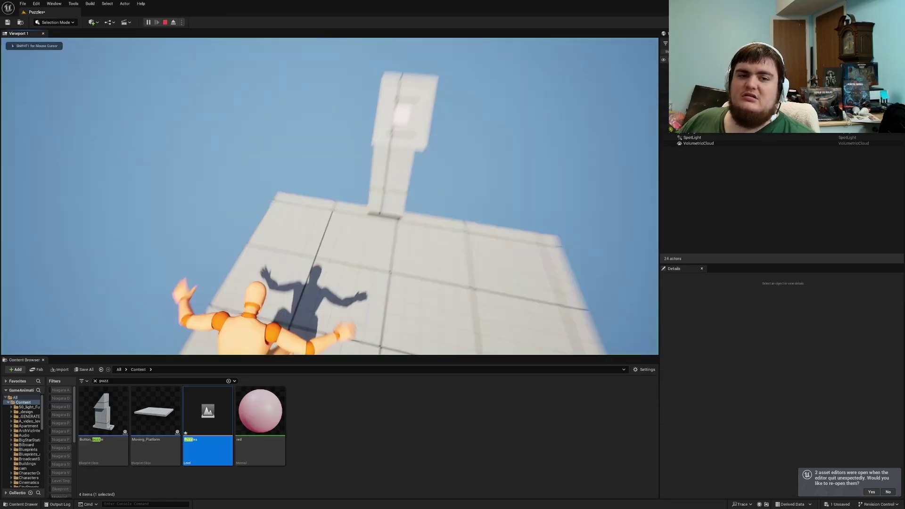
key("w")
key("space")
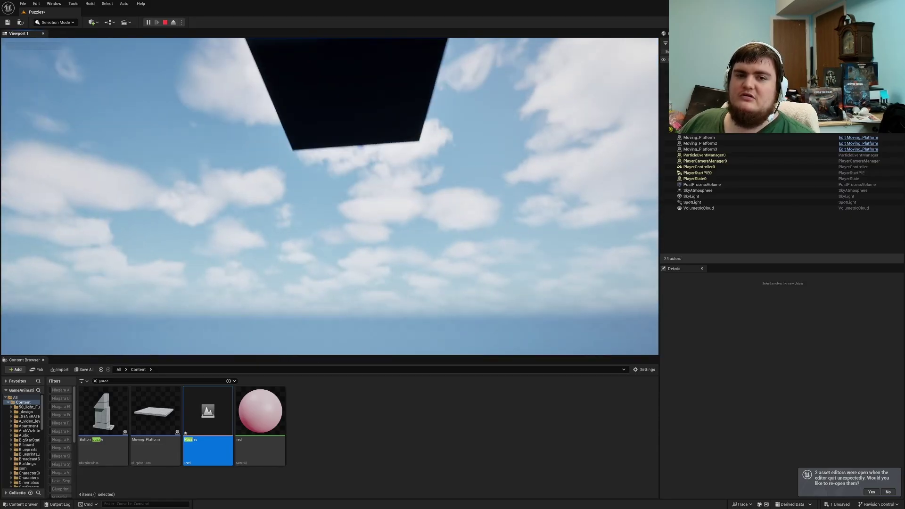
key("Escape")
right_click_drag(330, 197, 335, 257)
key("s")
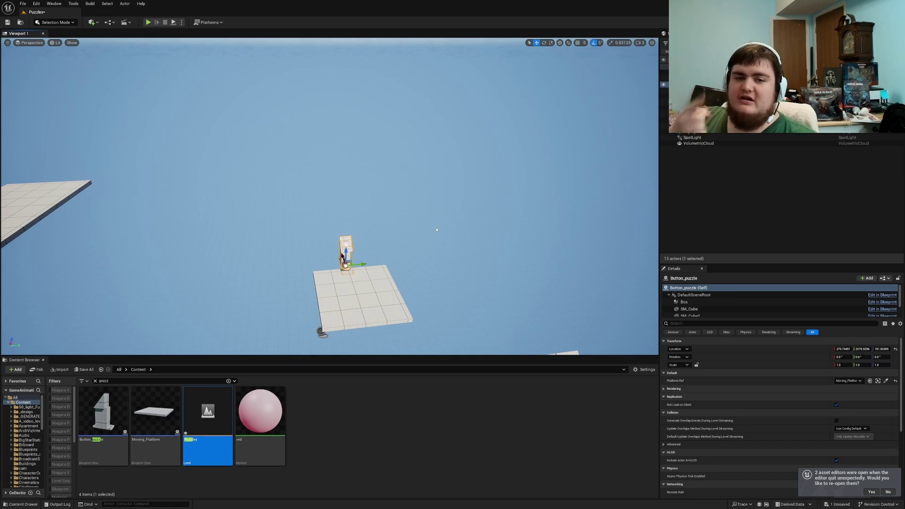
key("s")
right_click_drag(390, 163, 381, 221)
key("w")
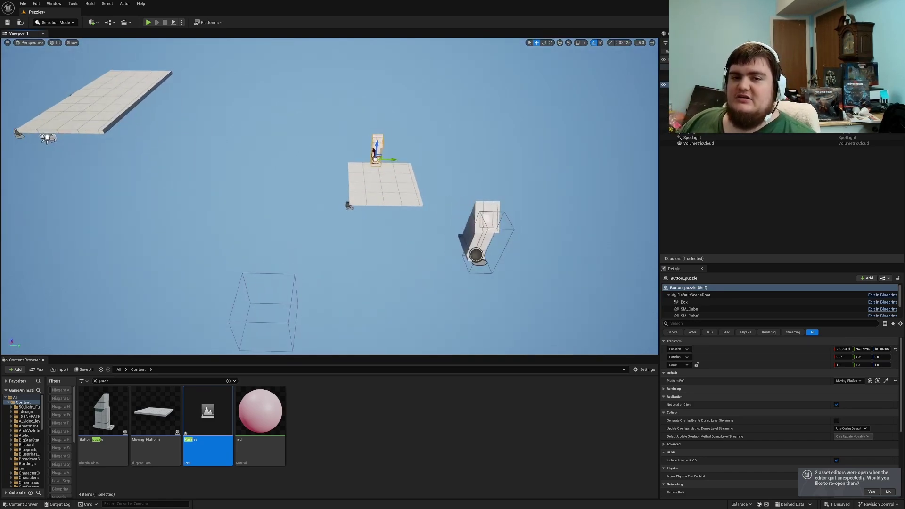
left_click_drag(376, 150, 384, 257, "alt")
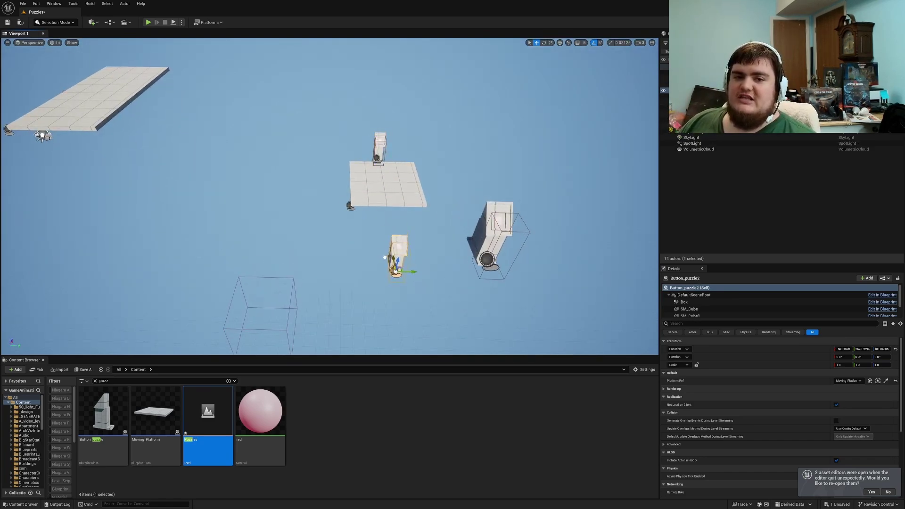
key("Delete")
- Switch to Modeling mode and start the CubeGrid tool over the empty area beyond the platforms
left_click(381, 188)
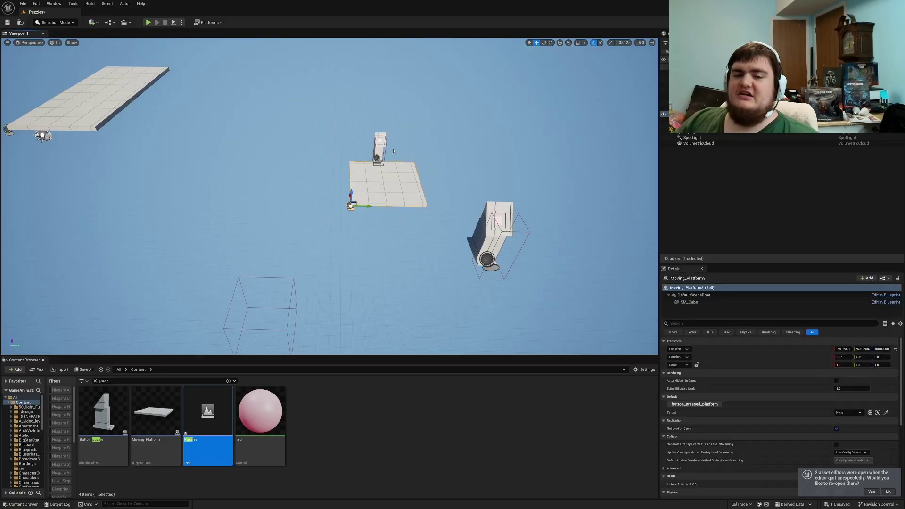
key("s")
right_click_drag(396, 153, 372, 167)
key("d")
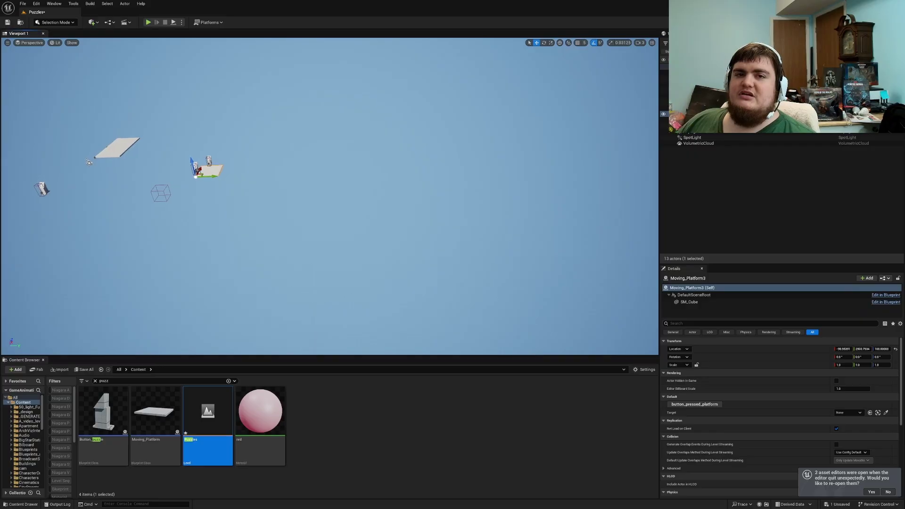
right_click_drag(246, 278, 368, 264)
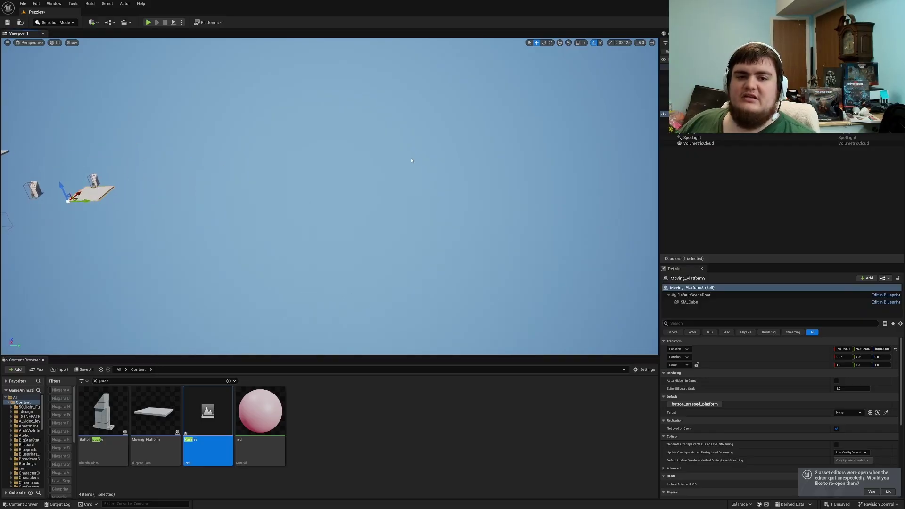
key("shift+5")
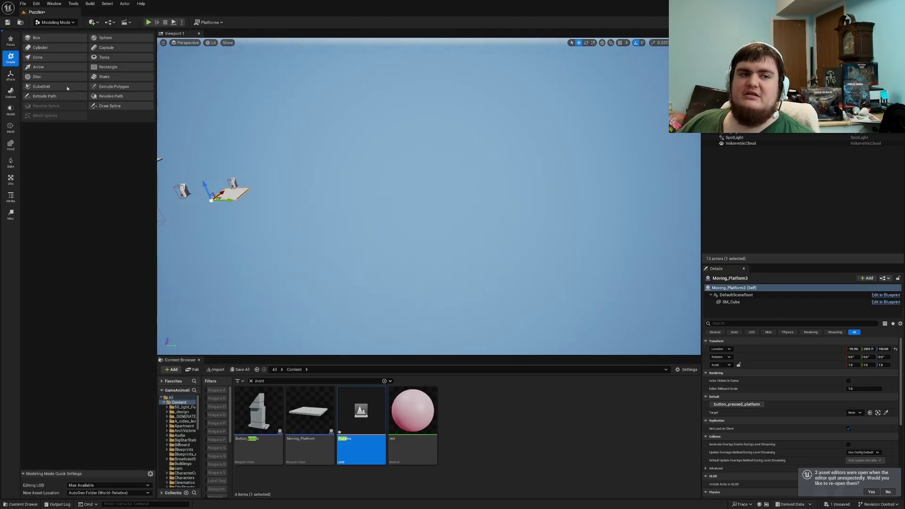
right_click_drag(406, 177, 178, 147)
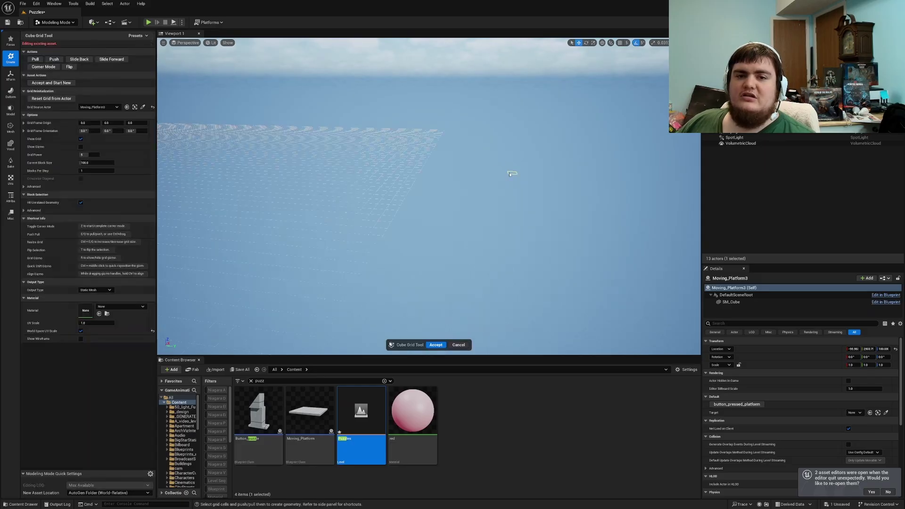
right_click_drag(495, 178, 405, 153)
left_click(56, 22)
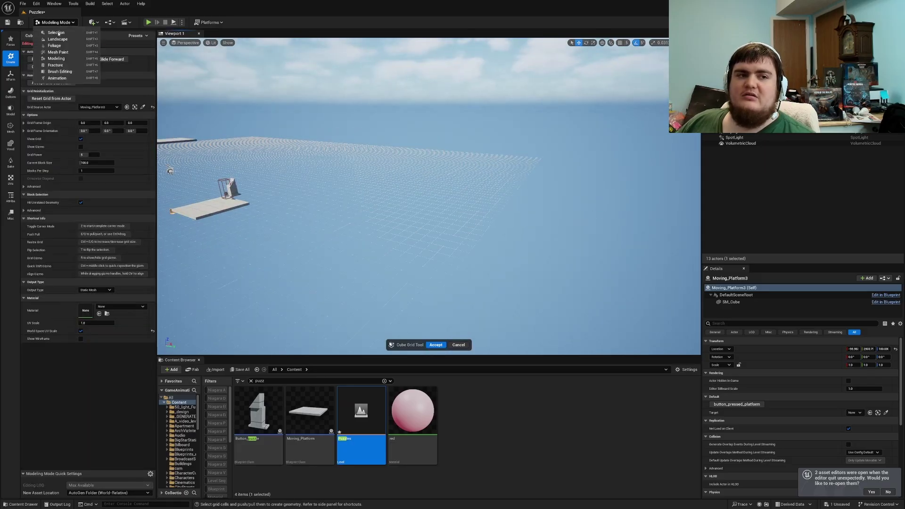
right_click_drag(396, 120, 386, 137)
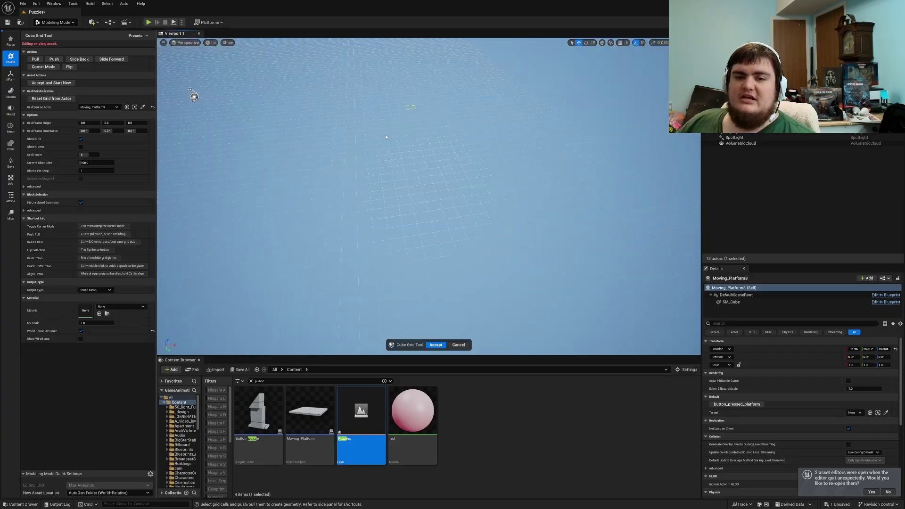
- Lay out a large rectangular floor slab on the grid in the empty area with the CubeGrid tool
left_click_drag(520, 83, 532, 72)
key("e")
key("q")
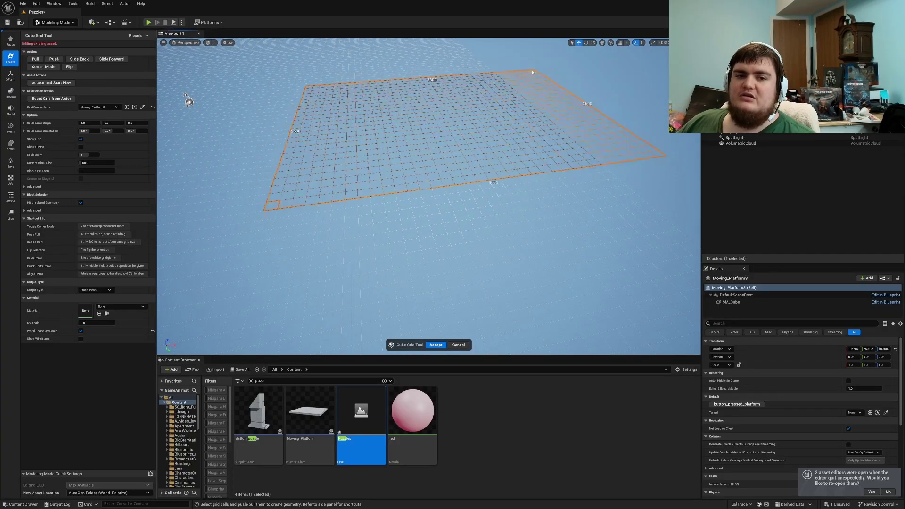
mouse_move(533, 113)
right_mouse_down()
mouse_move(496, 115)
mouse_move(533, 114)
right_mouse_up()
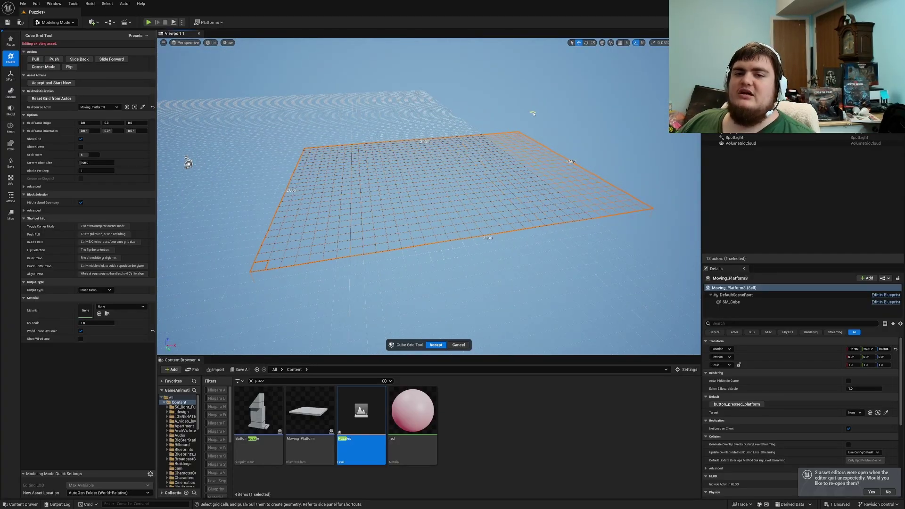
- Pull up one-block-thick walls along the left side and the far side of the floor slab
left_click_drag(254, 298, 452, 101)
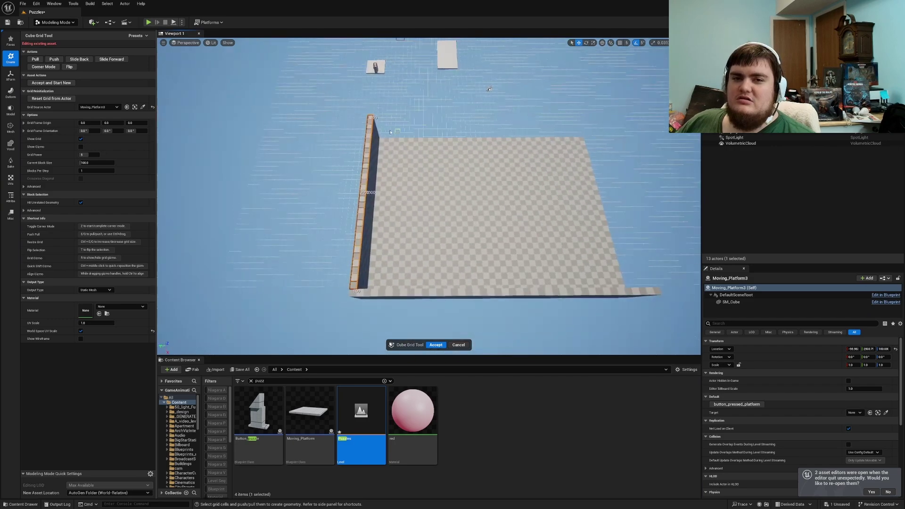
key("e")
left_click_drag(381, 140, 540, 140)
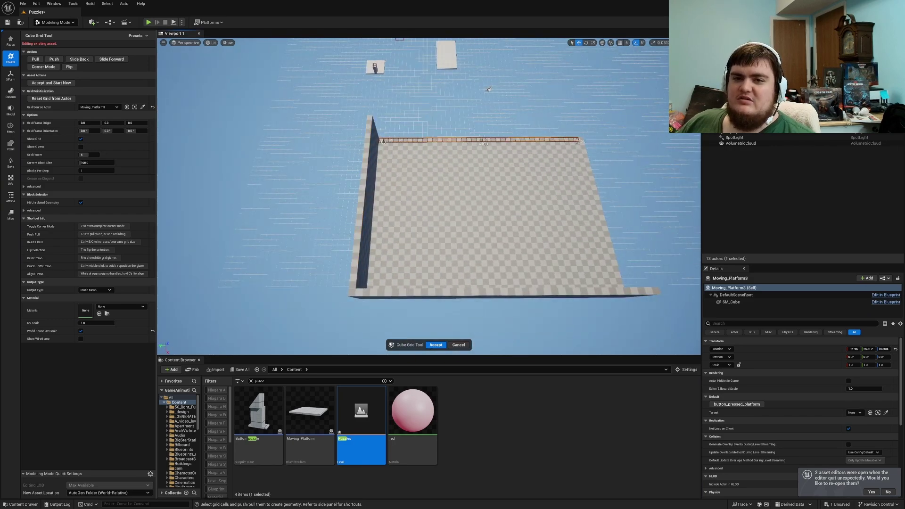
key("e")
key("e")
key("e")
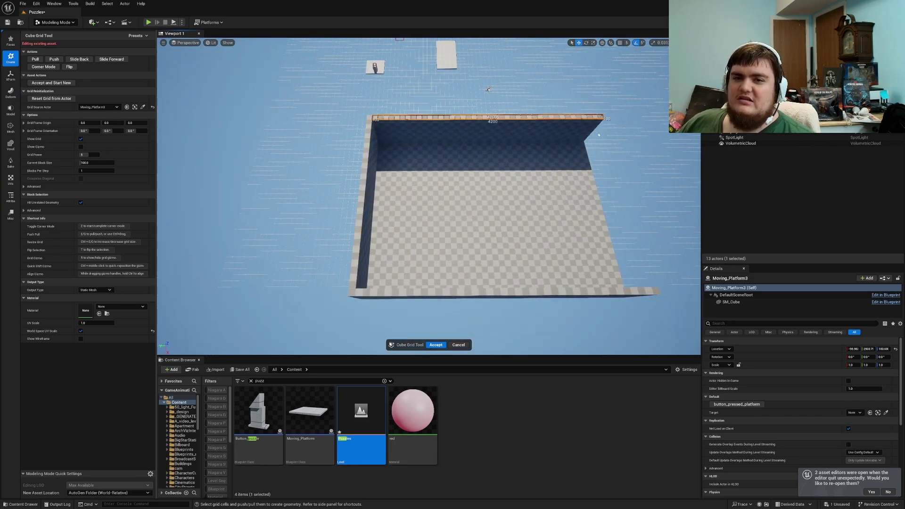
- Pull up a matching one-block-thick wall along the right side of the floor slab
left_click(584, 147)
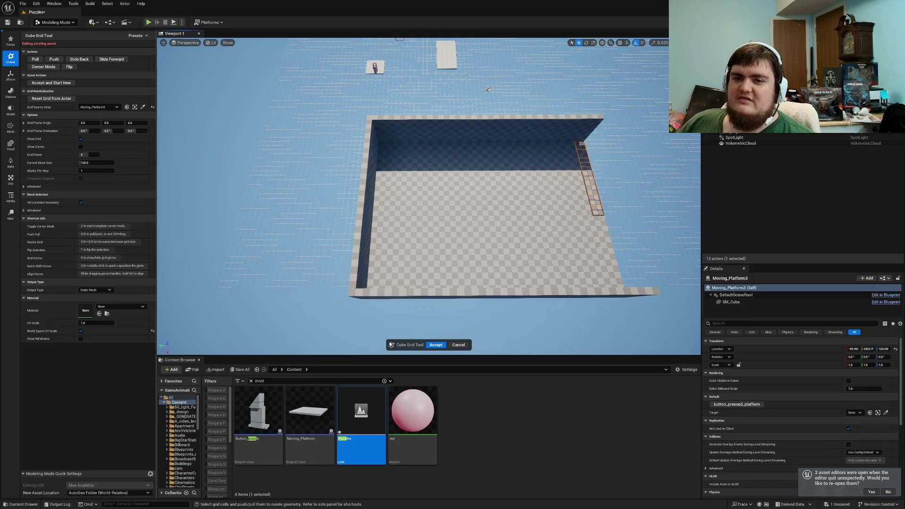
left_click_drag(600, 247, 620, 285)
key("e")
key("e")
key("e")
key("e")
key("e")
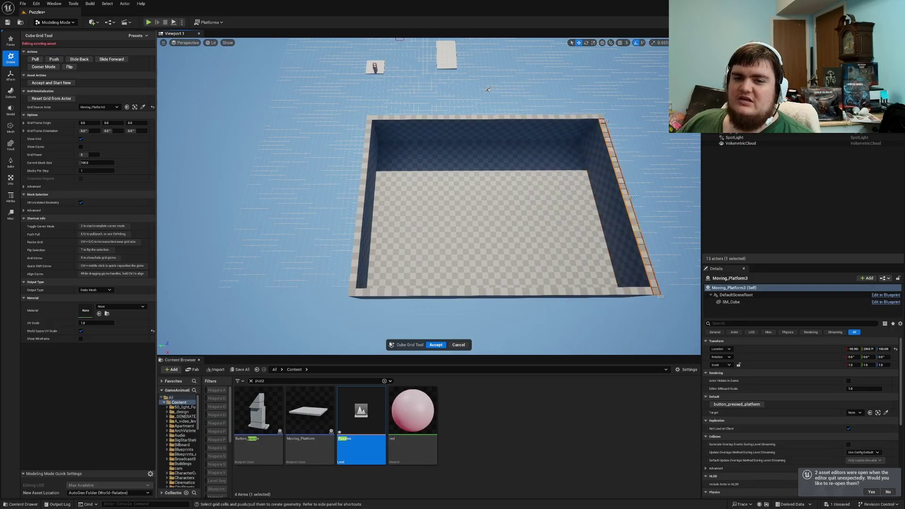
- Cut a long rectangular opening through the room's floor alongside the side wall
key("w")
right_click_drag(619, 285, 693, 233)
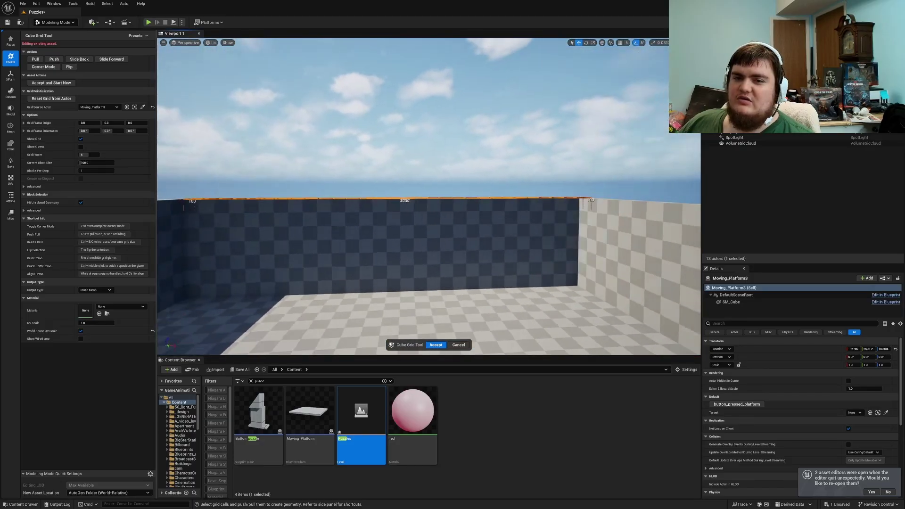
key("s")
right_click_drag(468, 287, 498, 332)
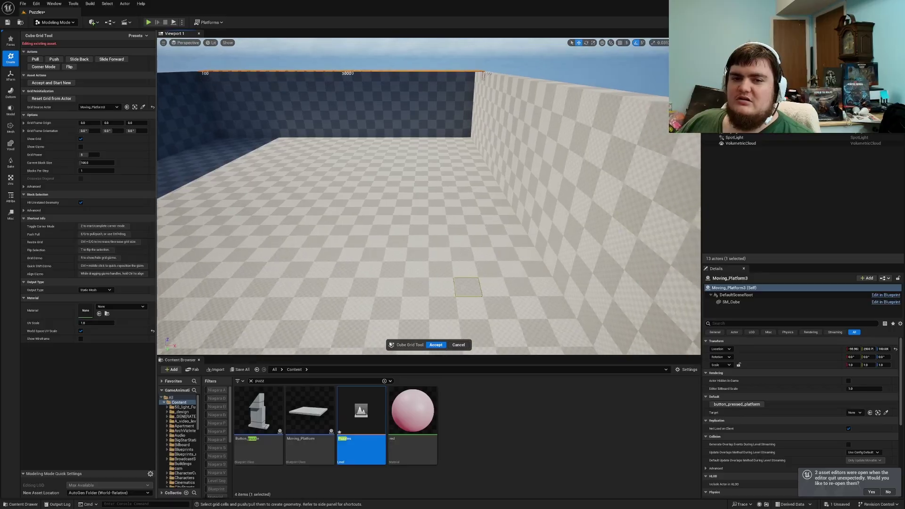
left_click_drag(416, 286, 469, 139)
key("q")
key("a")
right_click_drag(468, 139, 547, 158)
key("q")
key("q")
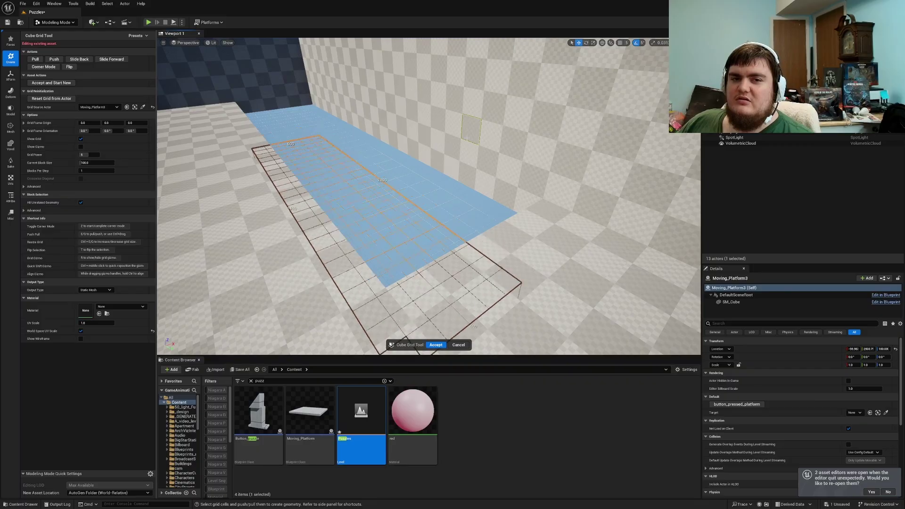
- Build a lower floor inside the opening, and widen the opening and its lower floor away from the side wall
key("e")
right_click_drag(472, 130, 433, 145)
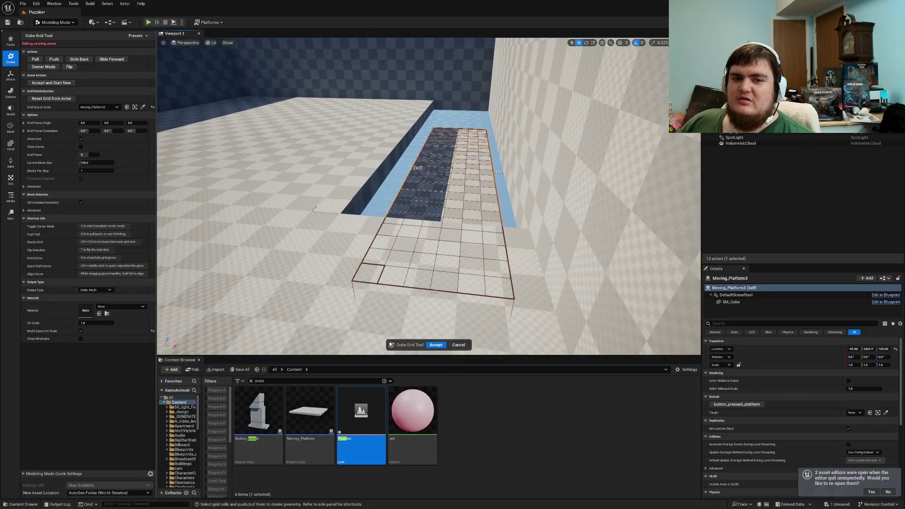
left_click_drag(331, 206, 393, 99)
left_click_drag(344, 272, 401, 117)
key("z")
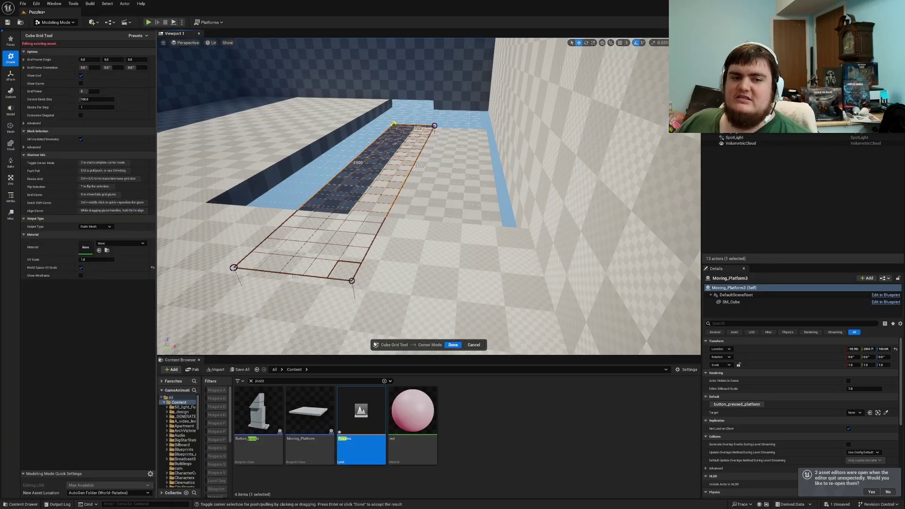
key("e")
key("e")
key("e")
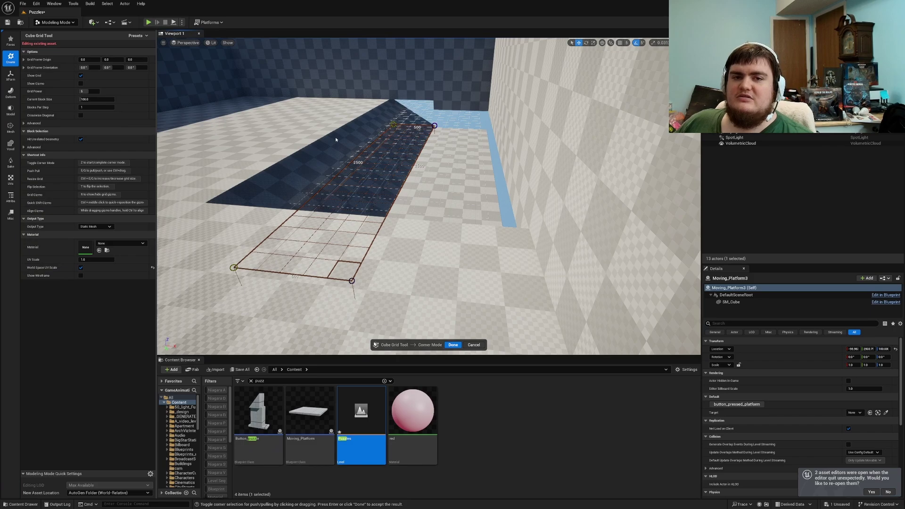
key("d")
right_click_drag(336, 140, 336, 165)
key("w")
key("s")
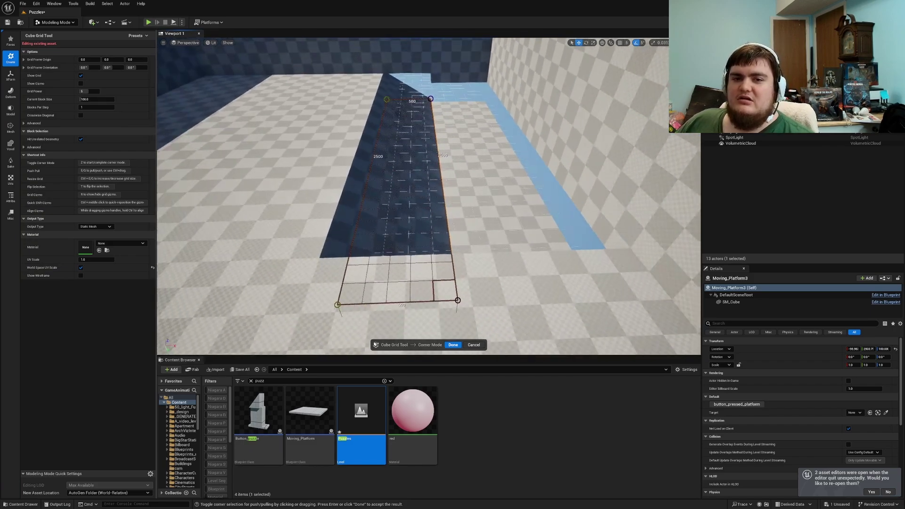
key("w")
mouse_move(460, 238)
right_mouse_down()
mouse_move(469, 245)
mouse_move(460, 239)
right_mouse_up()
key("d")
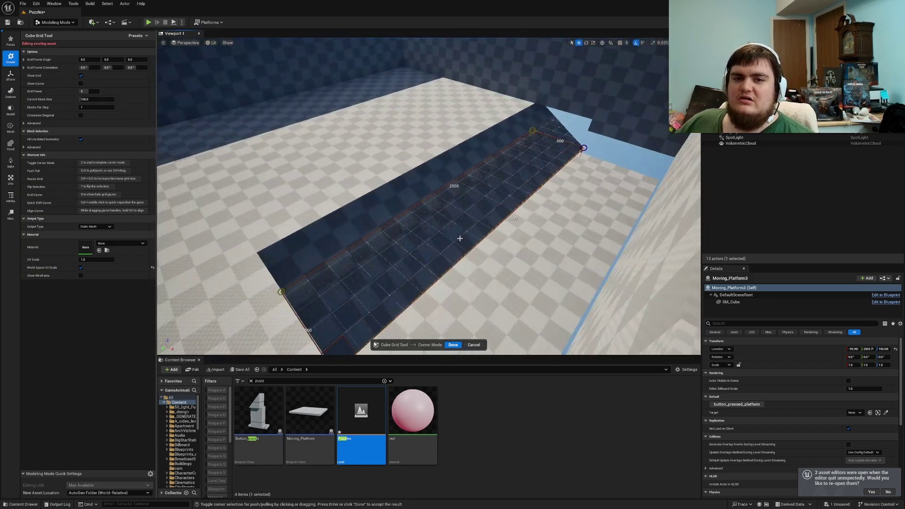
key("ctrl+z")
key("ctrl+z")
key("ctrl+z")
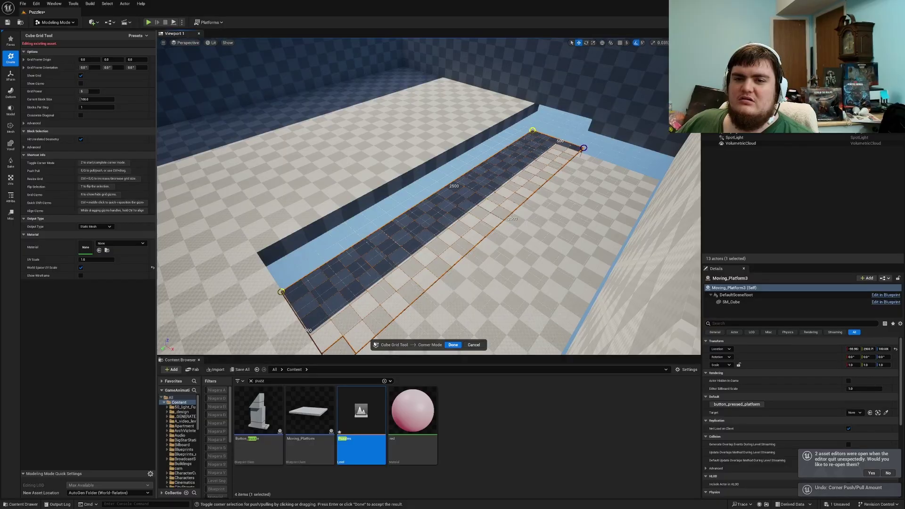
key("z")
- Select a 2400 by 600 strip of the lower floor and raise its inner edge in Corner Mode to form a ramp
left_click_drag(582, 156, 288, 293)
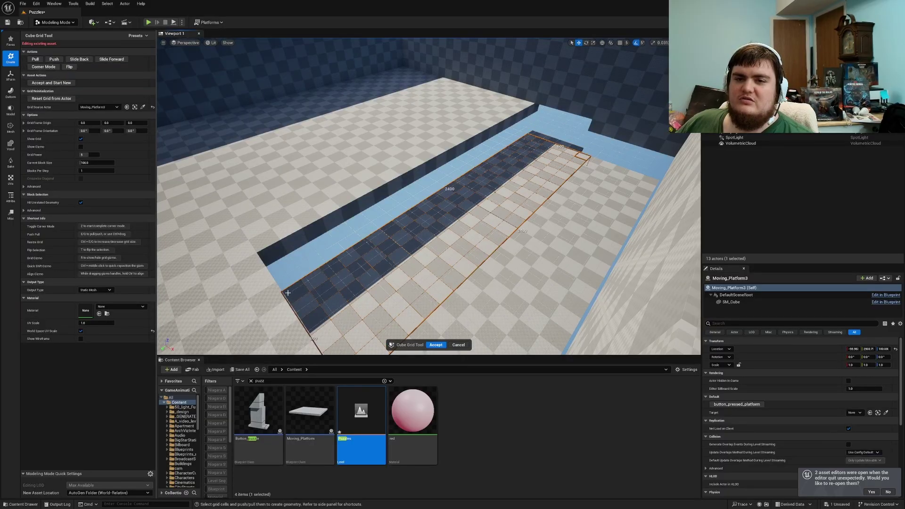
key("z")
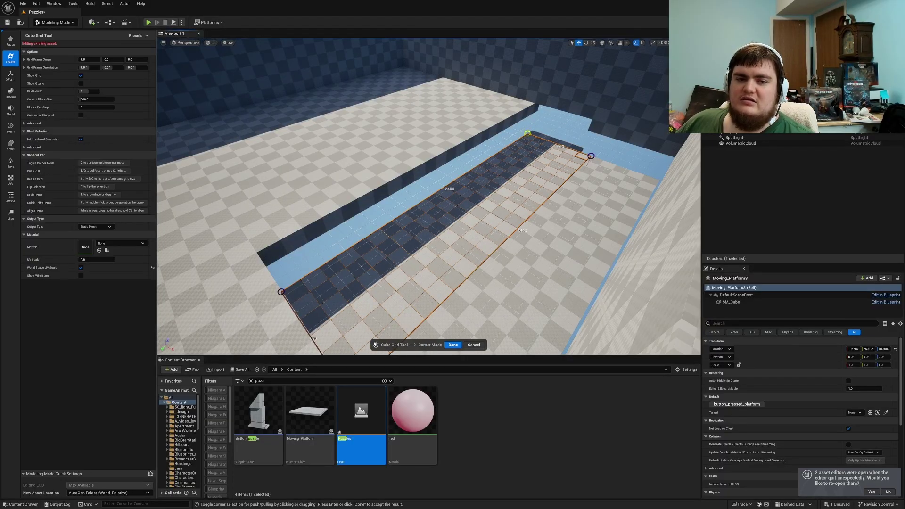
key("e")
key("e")
key("e")
key("e")
key("q")
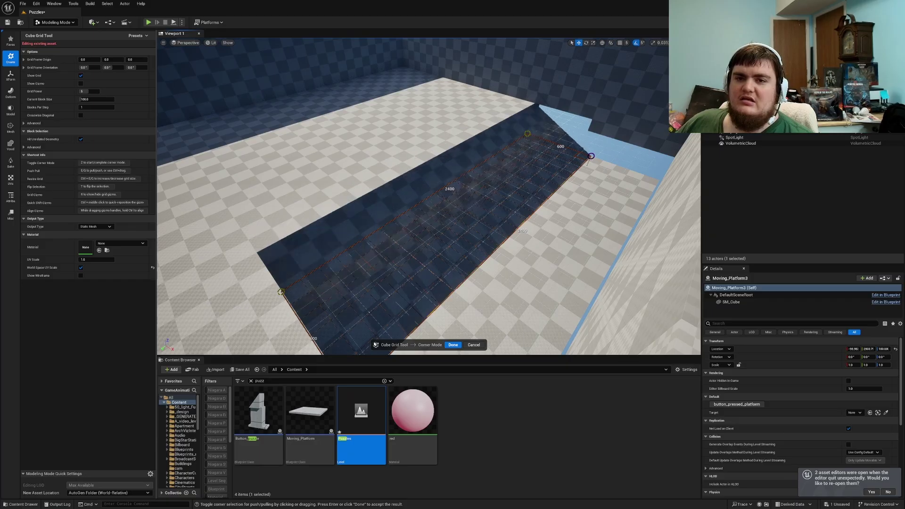
left_click(453, 345)
- Close the gap beneath the long side wall by filling a 400-high strip down to the lower floor
key("w")
right_click_drag(590, 225, 607, 226)
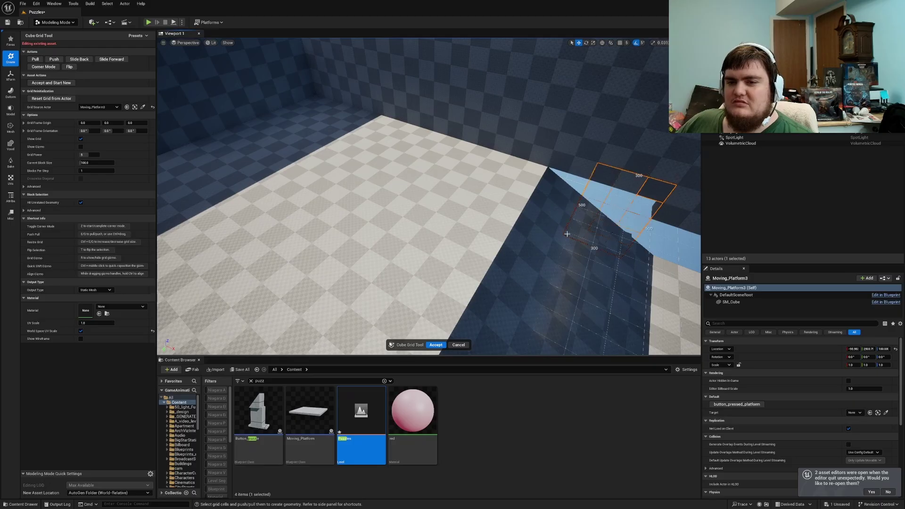
right_click_drag(572, 242, 613, 194)
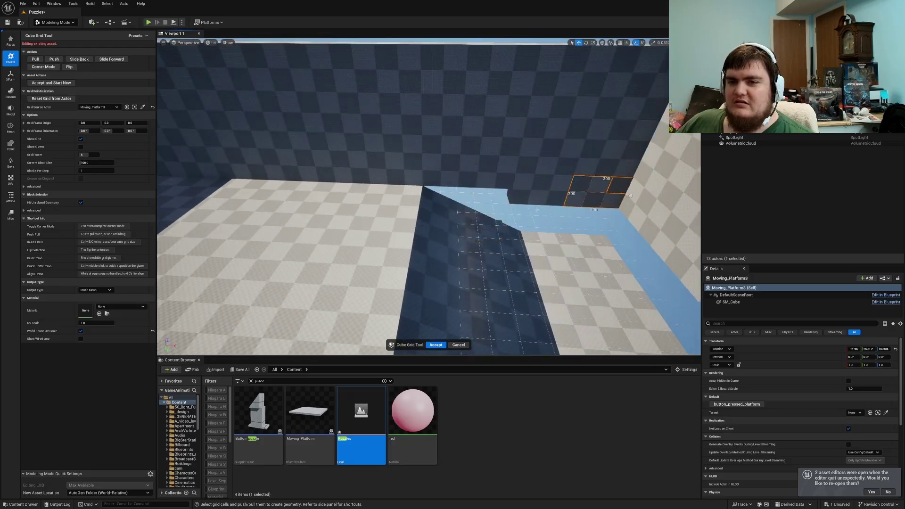
right_click_drag(428, 240, 585, 200)
left_click(634, 197)
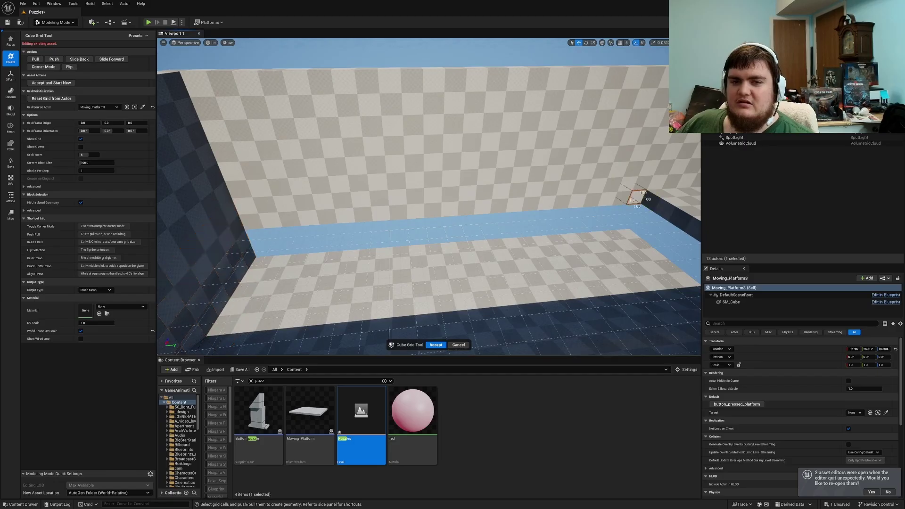
left_click_drag(277, 253, 249, 257)
key("q")
key("e")
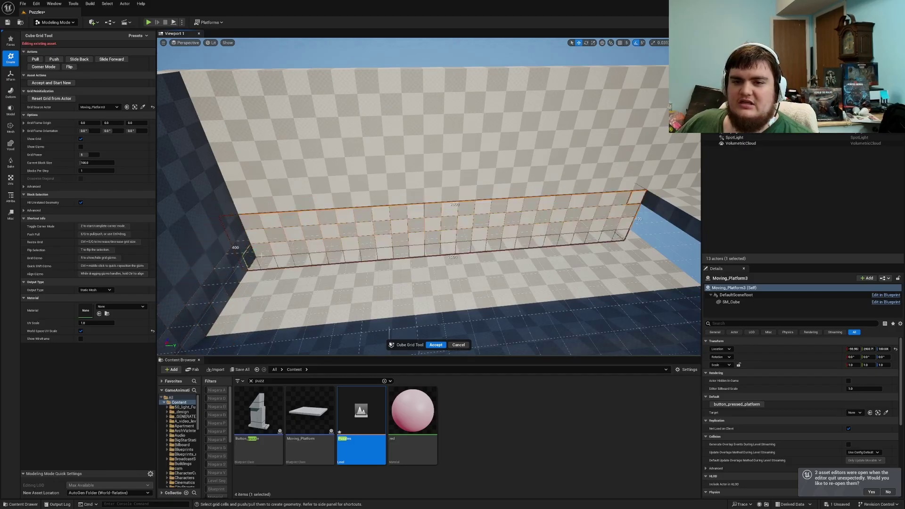
- Fill the 1100 by 300 gap in the end wall of the sunken area and accept the CubeGrid mesh
mouse_move(241, 256)
right_mouse_down()
mouse_move(306, 245)
mouse_move(236, 271)
right_mouse_up()
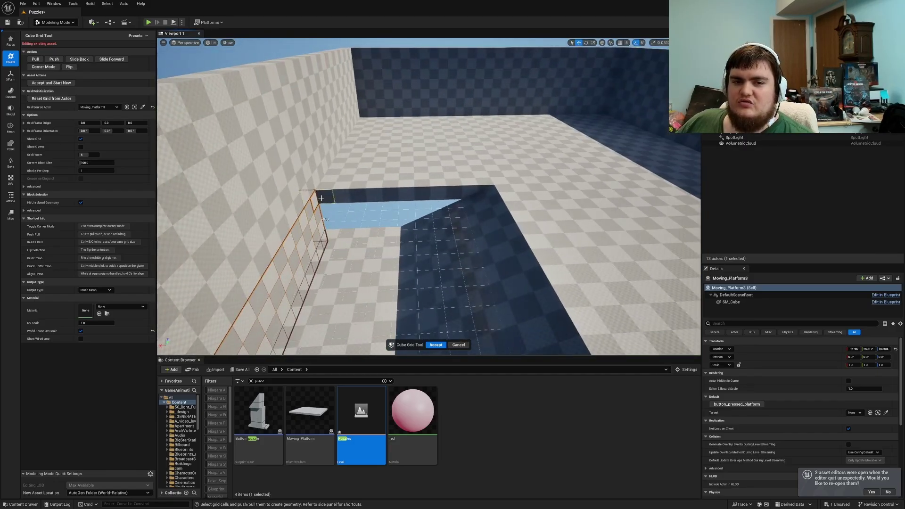
left_click_drag(321, 198, 483, 223)
key("e")
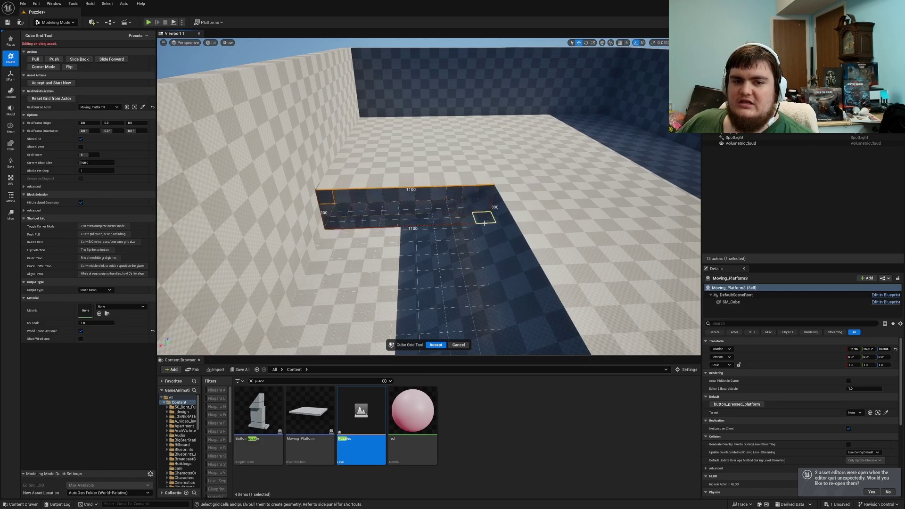
right_click_drag(484, 223, 449, 333)
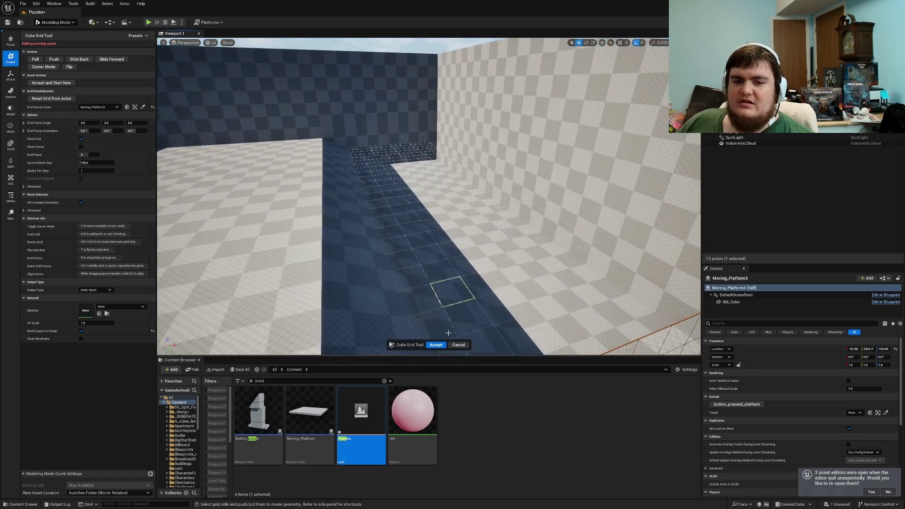
left_click(436, 346)
right_click_drag(477, 277, 330, 264)
key("f")
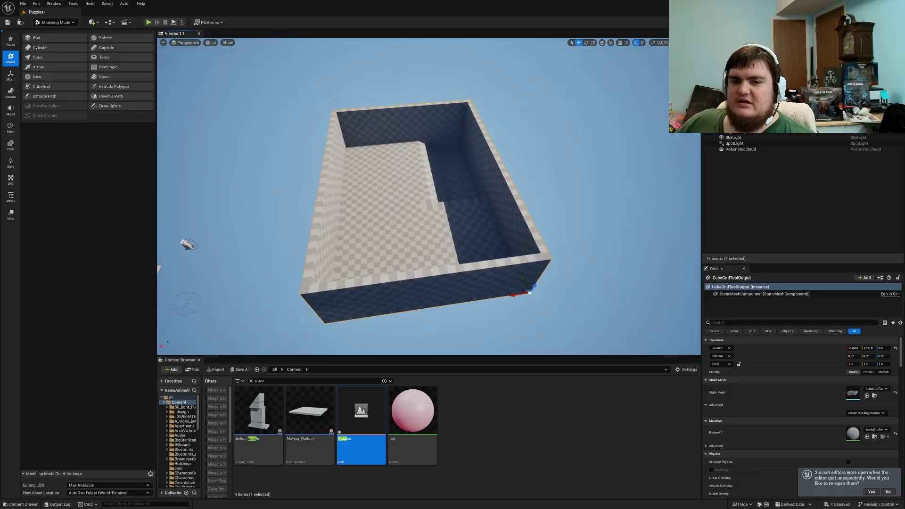
- Reopen the room mesh in CubeGrid and select the full rectangle spanning the tops of its walls
left_click(70, 87)
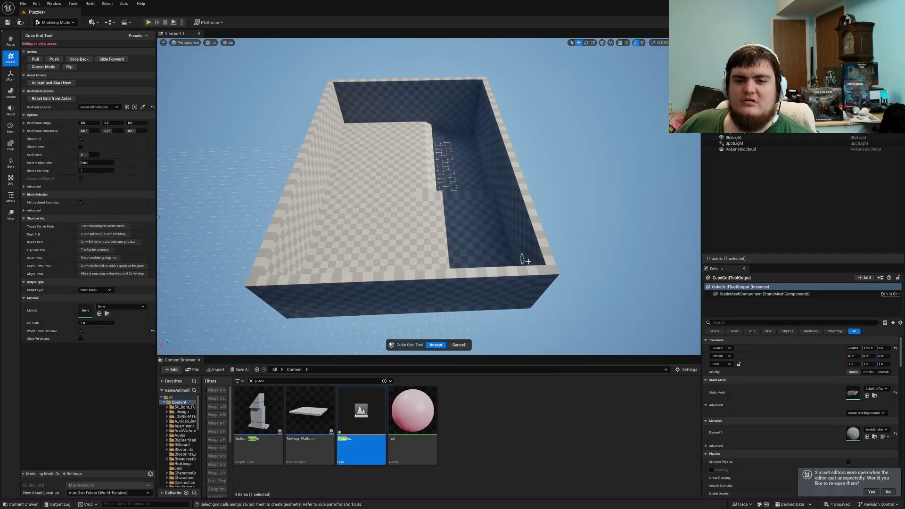
left_click_drag(551, 272, 311, 68)
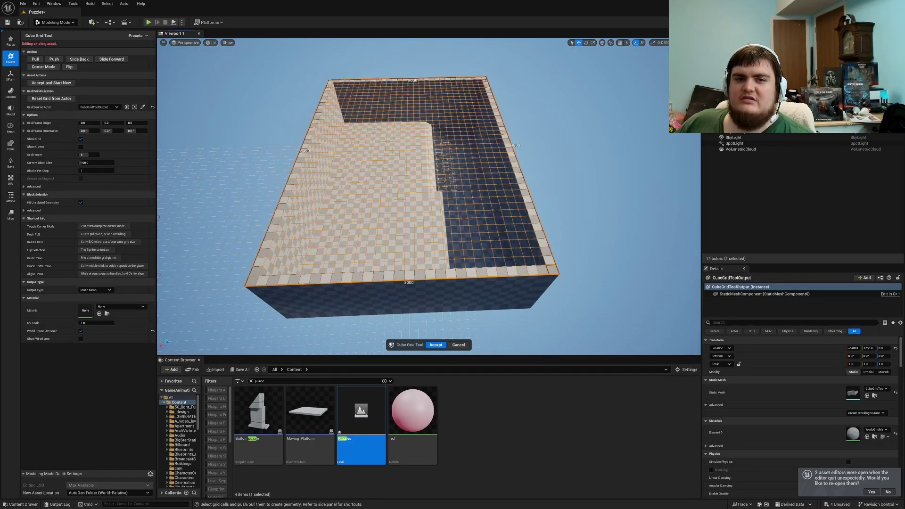
right_click_drag(582, 303, 401, 330)
right_click_drag(326, 340, 590, 284)
scroll(536, 263, "down", 5)
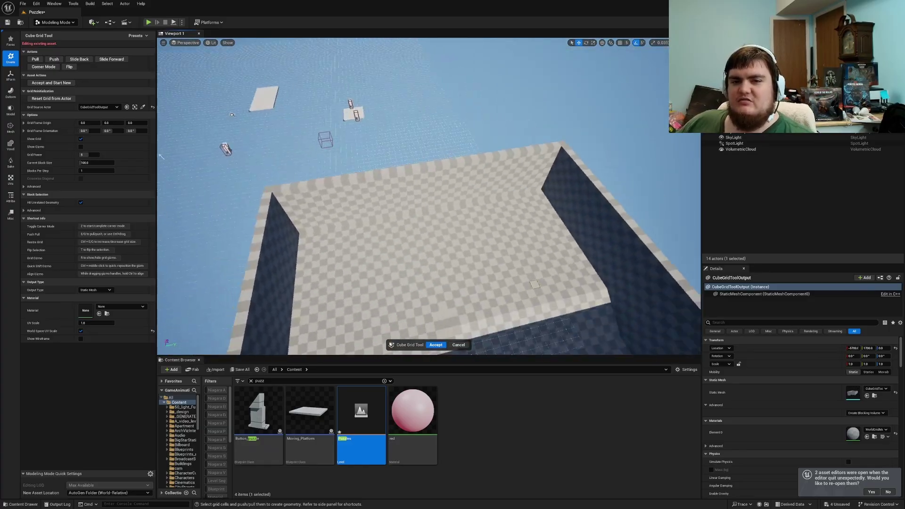
- Adjust a short strip at the end of the ramp in Corner Mode and apply the CubeGrid changes
right_click_drag(521, 177, 522, 135)
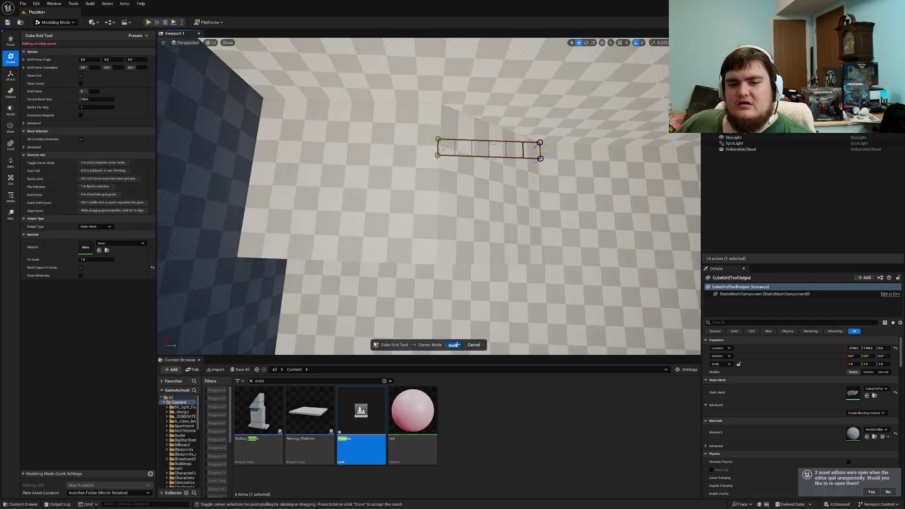
key("z")
right_click_drag(537, 150, 594, 120)
mouse_move(353, 165)
right_mouse_down()
mouse_move(380, 162)
mouse_move(372, 158)
mouse_move(356, 176)
right_mouse_up()
left_click_drag(299, 396, 337, 338)
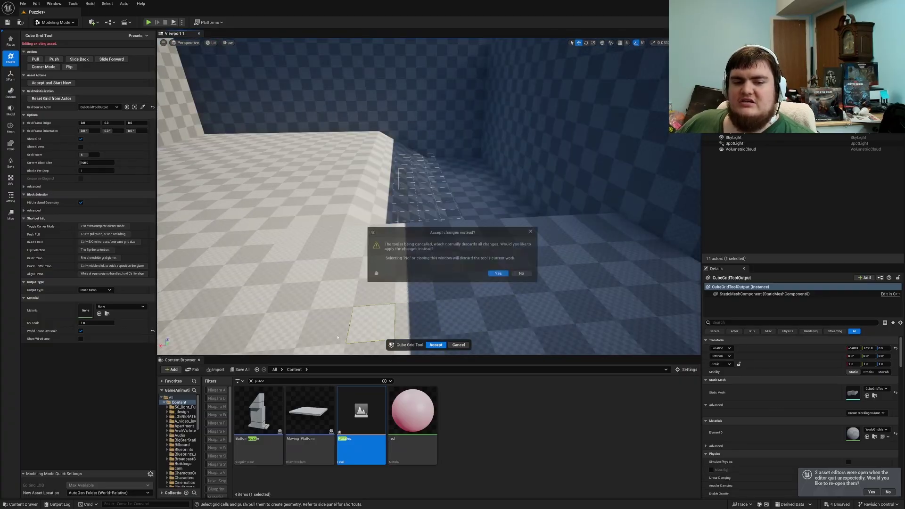
left_click(498, 274)
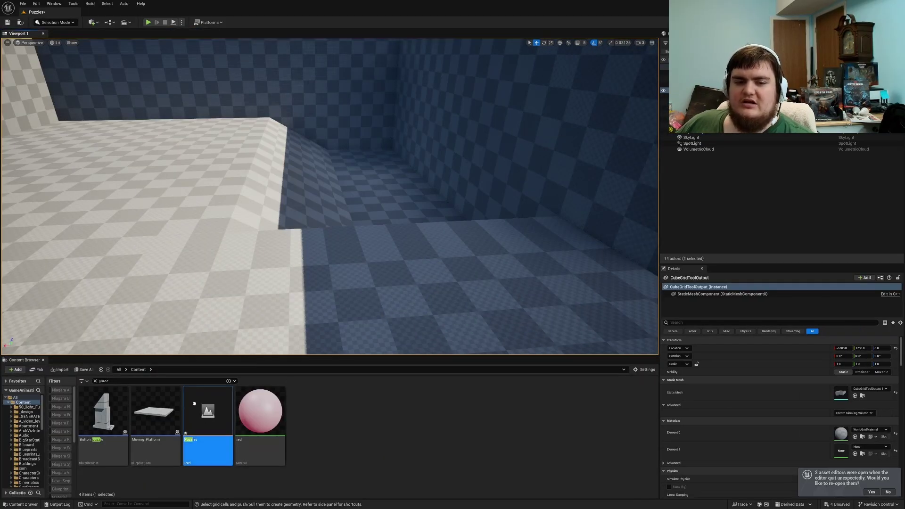
- Place a Button_puzzle against the side wall near the sunken area and rotate it to face into the room
left_click(103, 411)
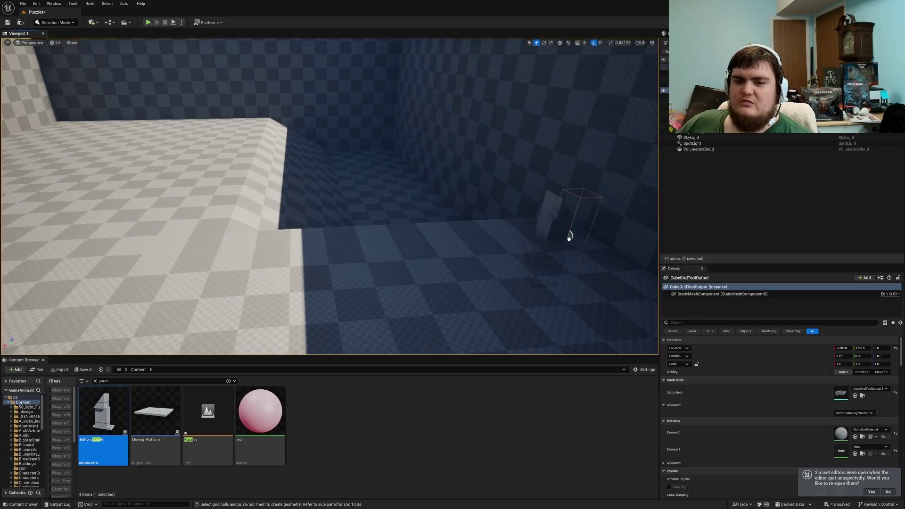
left_click_drag(569, 238, 569, 236)
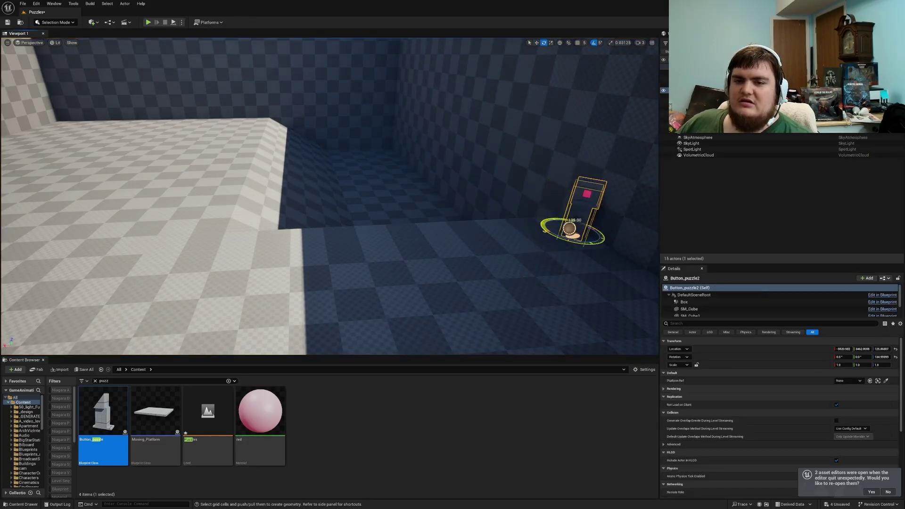
key("w")
right_click_drag(545, 228, 581, 272)
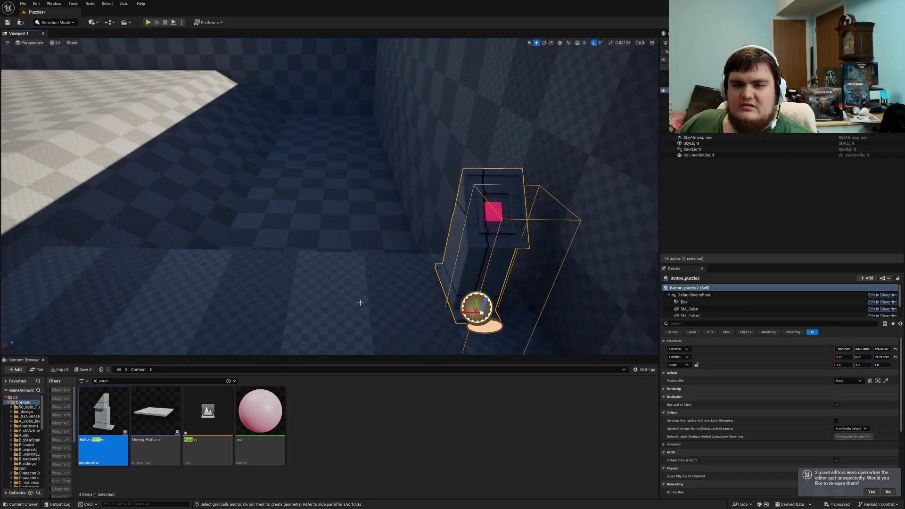
- Place a Moving_Platform on the floor beside the new button
right_click_drag(360, 303, 453, 264)
left_click_drag(158, 421, 311, 229)
right_click_drag(332, 233, 271, 206)
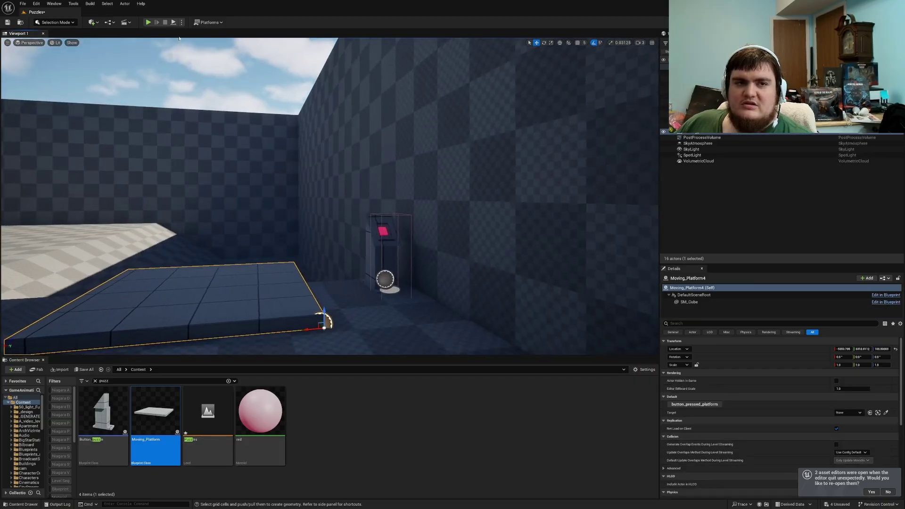
- Playtest the level by walking the character to the new button and platform, and end the session
left_click(148, 22)
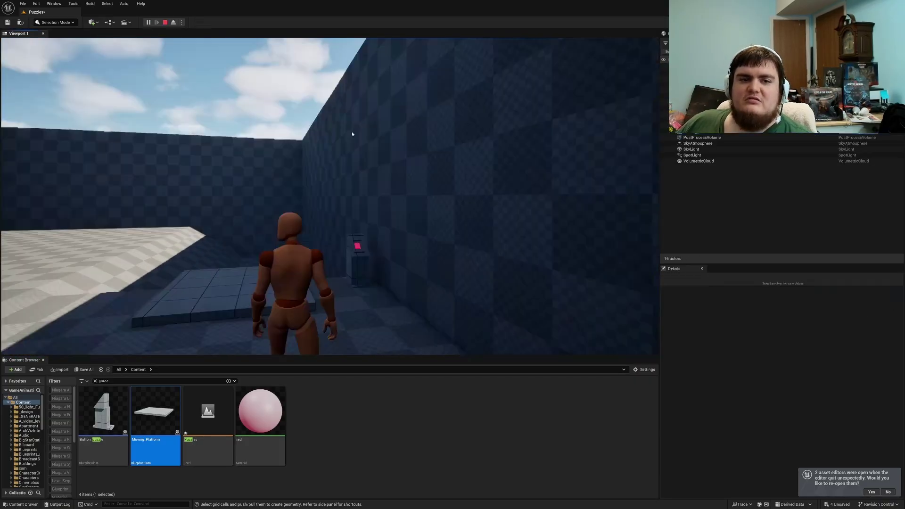
key("w")
key("w")
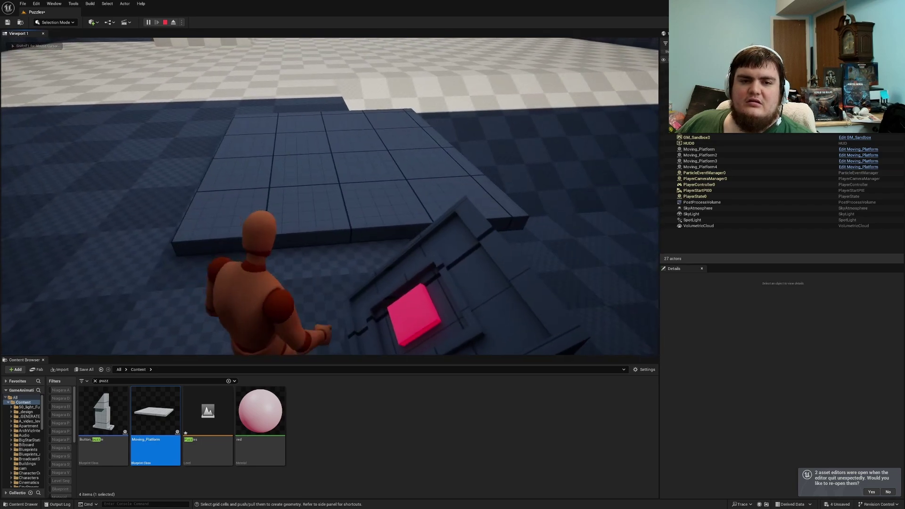
key("Escape")
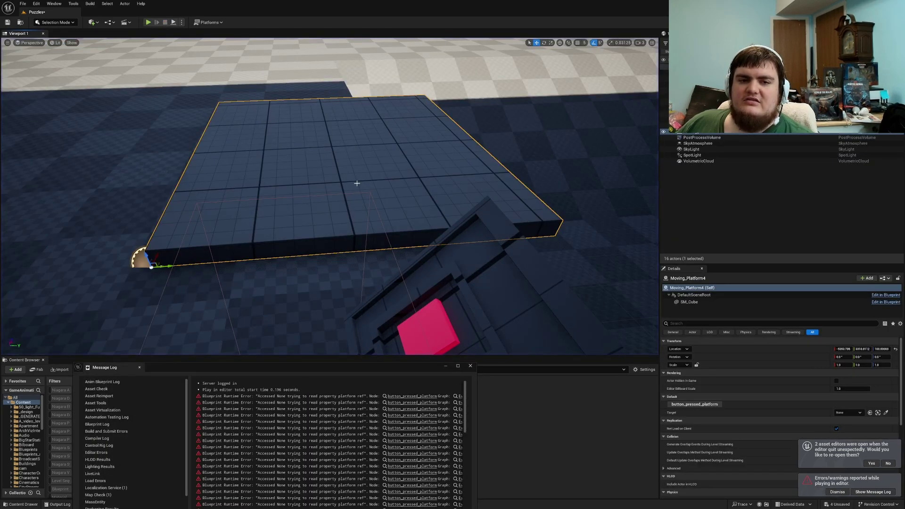
- Close the message log and assign the new moving platform as the new button's Platform Ref
key("a")
right_click_drag(357, 184, 477, 170)
left_click(470, 366)
left_click(545, 145)
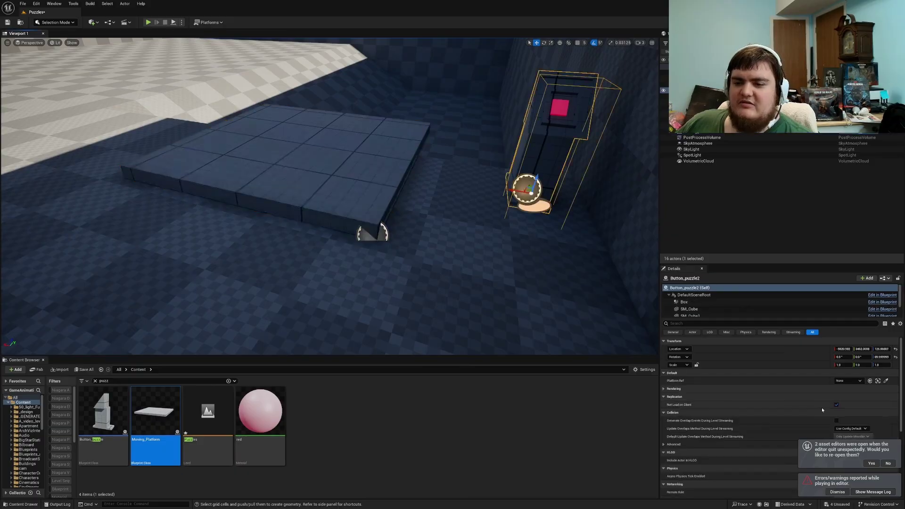
left_click(362, 177)
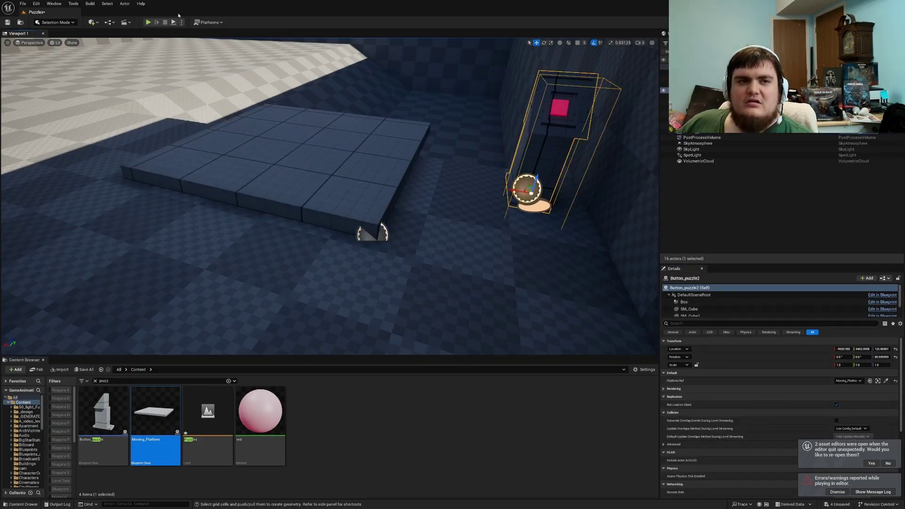
- Playtest the linked button by walking up to it and activating it, and end the session
left_click(151, 23)
key("w")
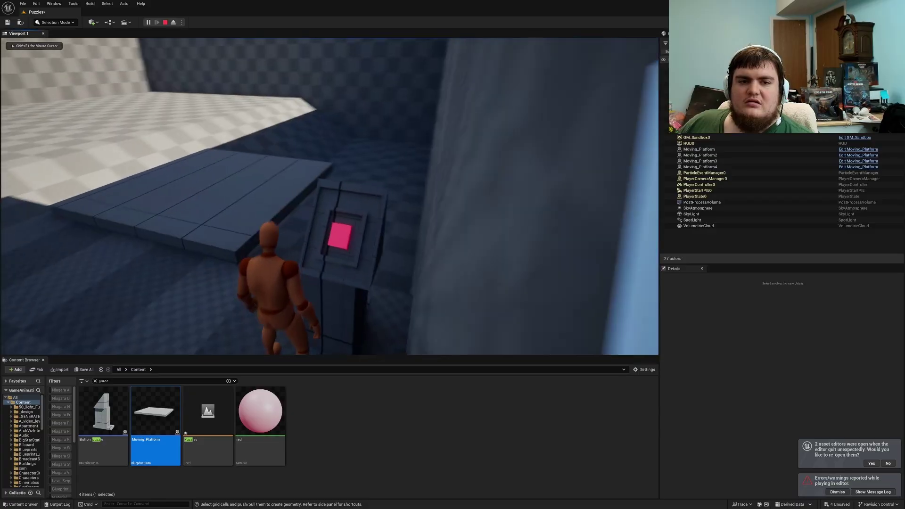
key("e")
key("Escape")
- Rotate the new moving platform a quarter turn about its vertical axis and move it out over the sunken area
key("s")
right_click_drag(316, 101, 319, 134)
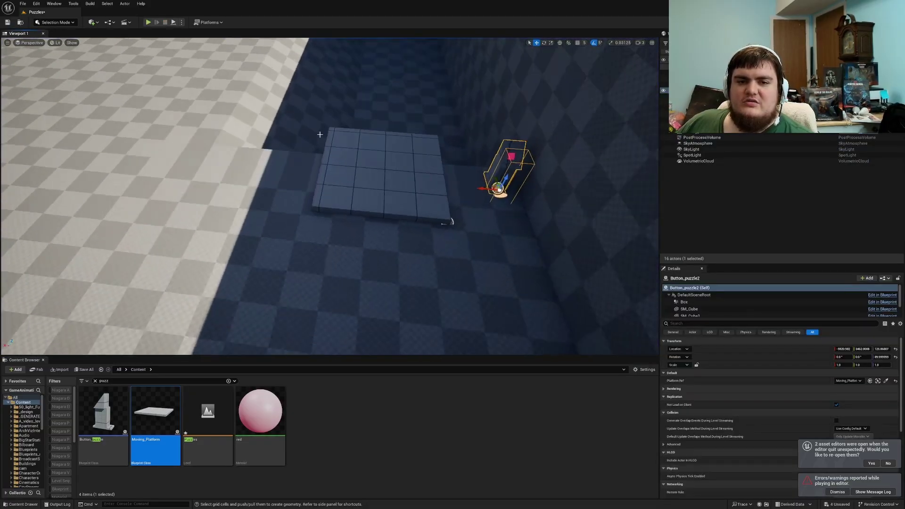
left_click(376, 175)
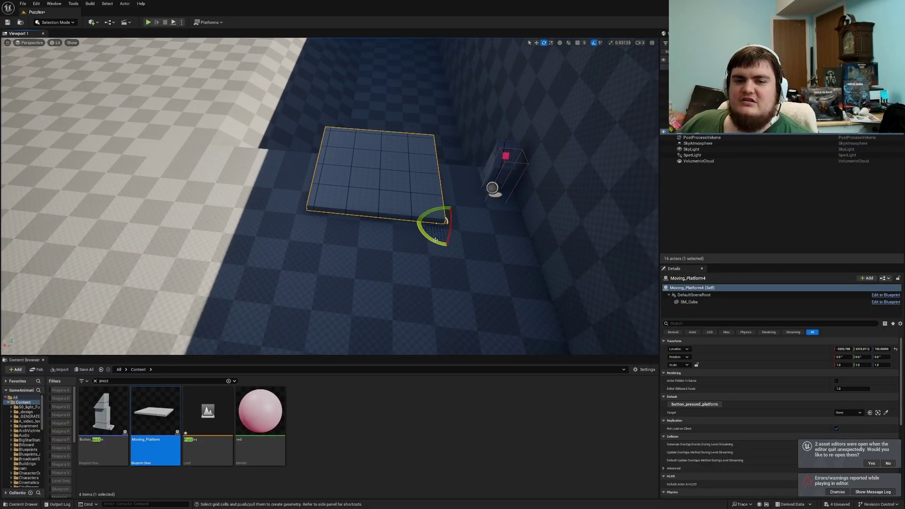
left_click_drag(435, 240, 489, 94)
key("f")
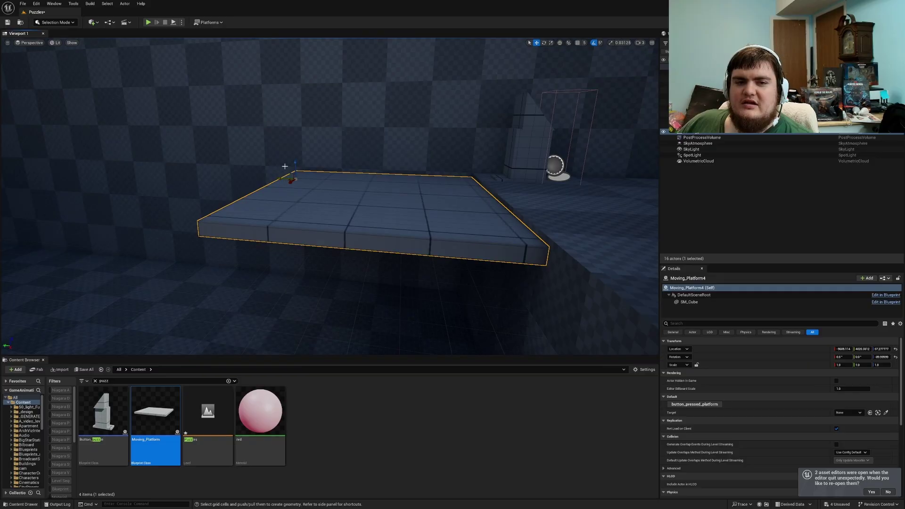
key("a")
right_click_drag(377, 198, 307, 192)
key("s")
left_click_drag(451, 199, 386, 202)
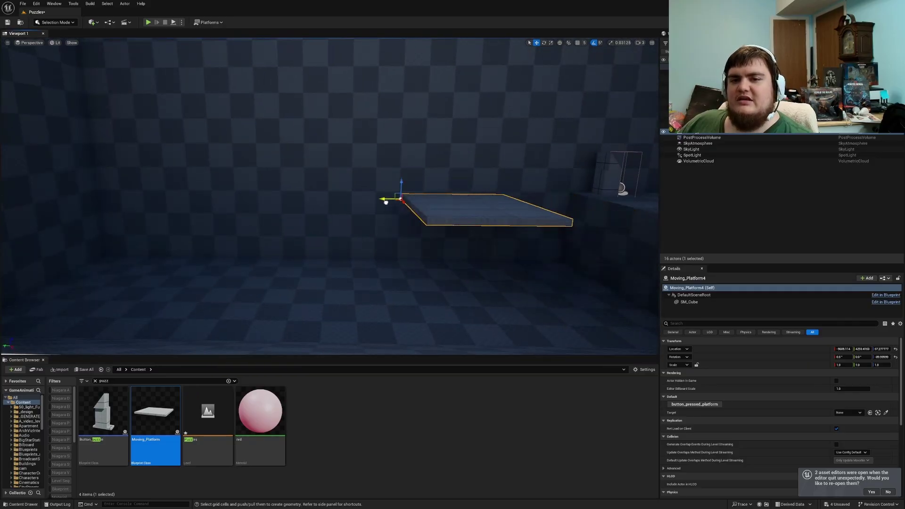
- Slide the moving platform away from the side wall across the sunken area
key("d")
key("s")
right_click_drag(444, 156, 396, 162)
key("w")
right_click_drag(355, 186, 243, 165)
key("s")
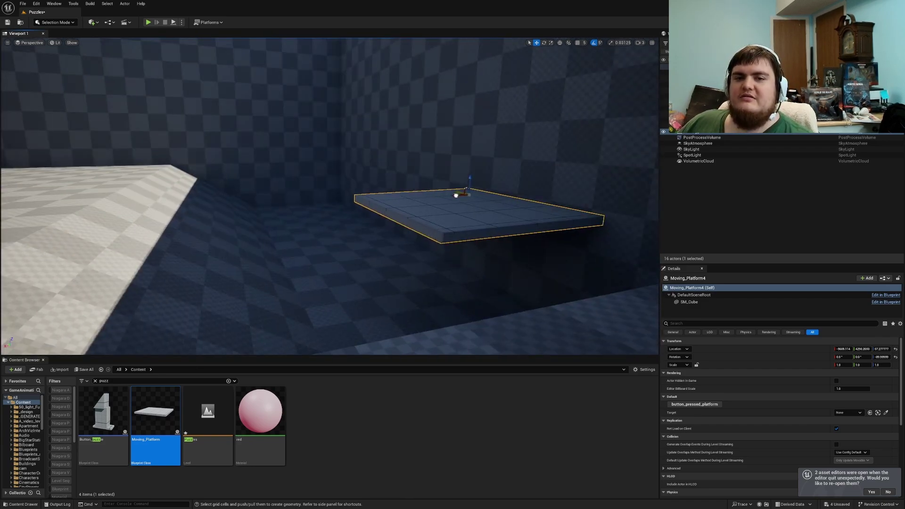
left_click(455, 195)
left_click_drag(457, 198, 263, 212)
- Cut a groove 2000 long and 50 high along the room's side wall with CubeGrid at block size 25, and accept it
left_click(302, 203)
right_click_drag(302, 204, 465, 187)
key("w")
key("s")
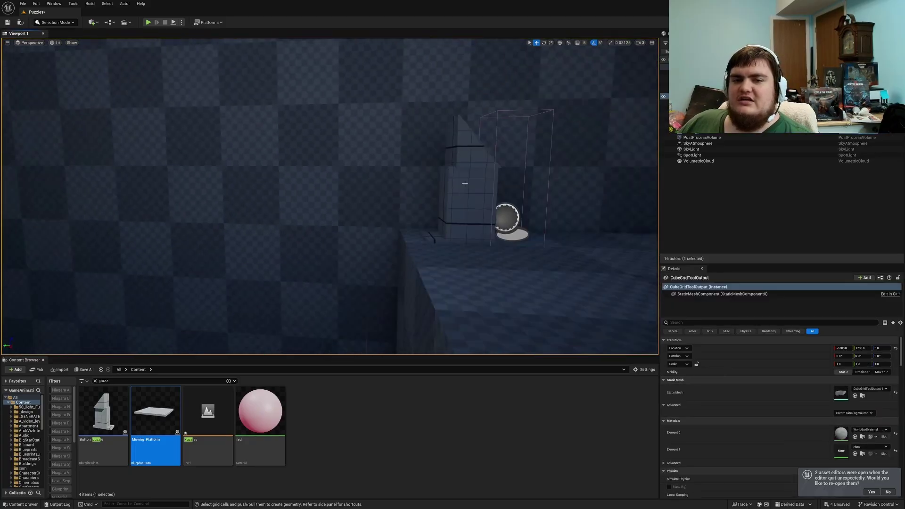
key("shift+5")
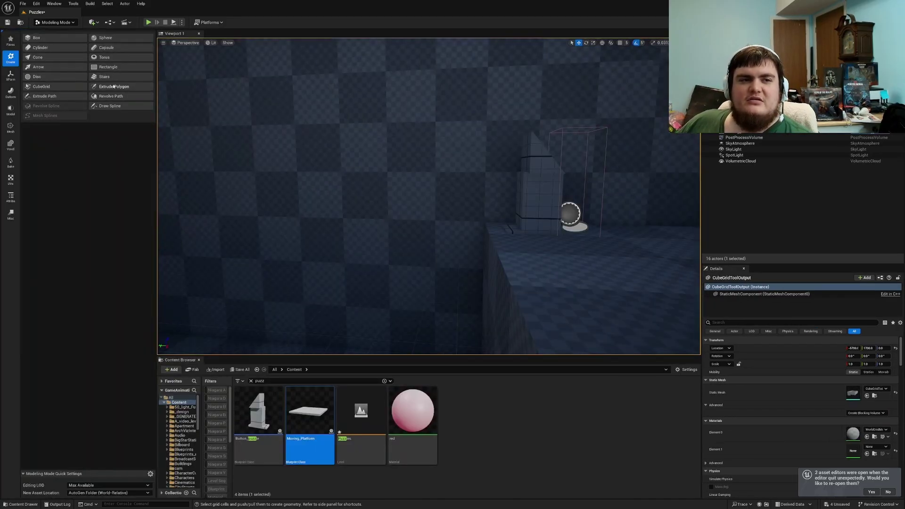
left_click(41, 86)
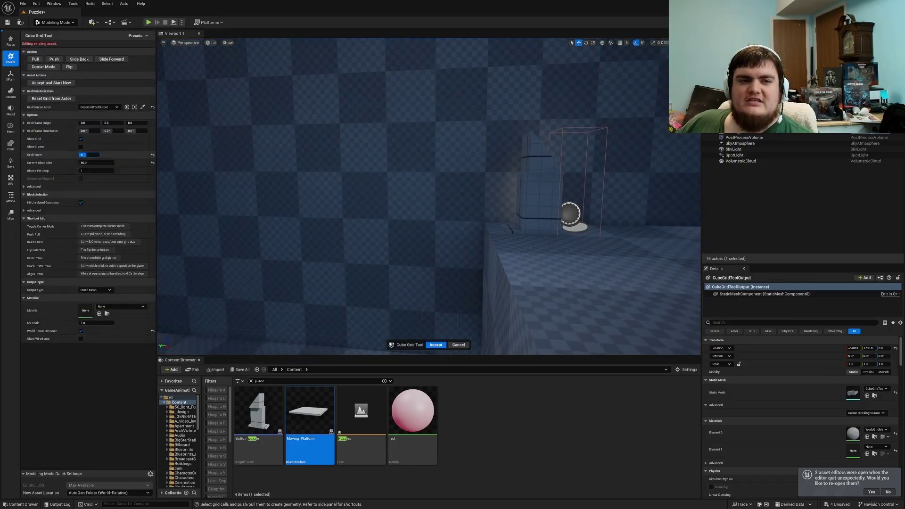
key("Return")
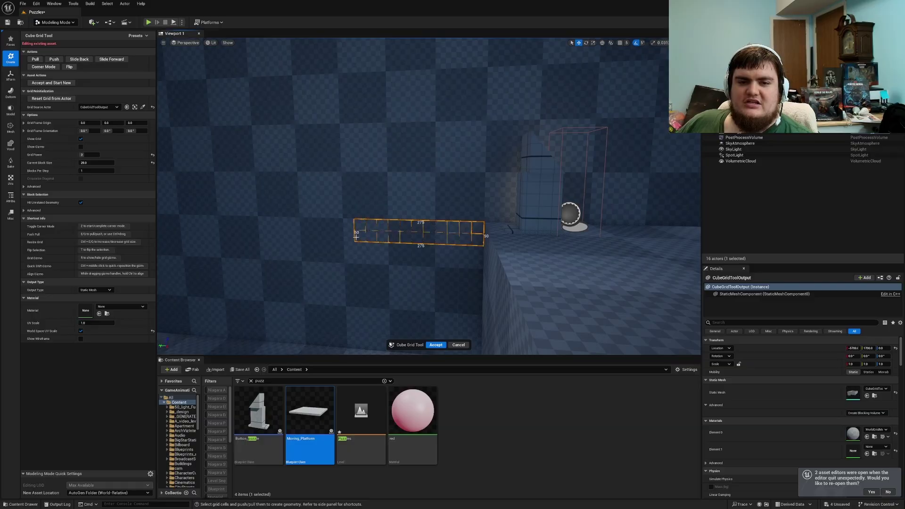
left_click_drag(356, 237, 293, 235)
right_click_drag(293, 234, 242, 233)
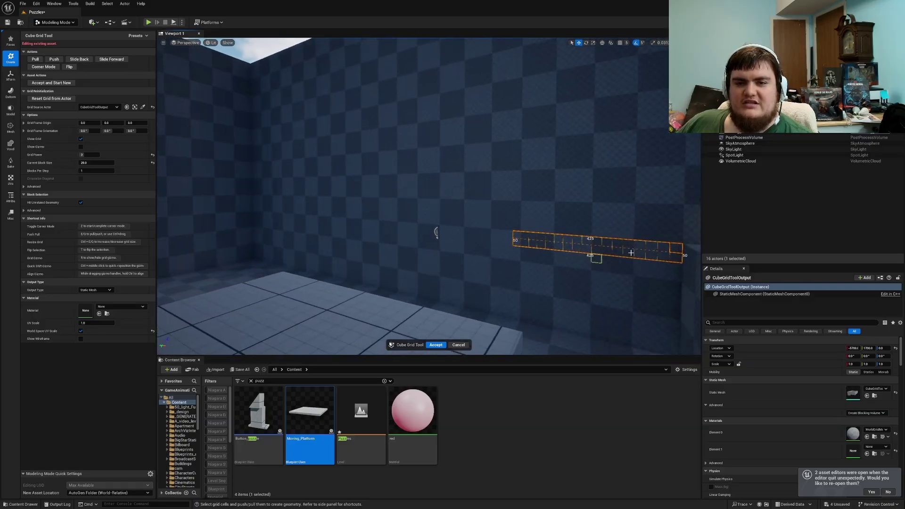
left_click_drag(389, 235, 261, 215)
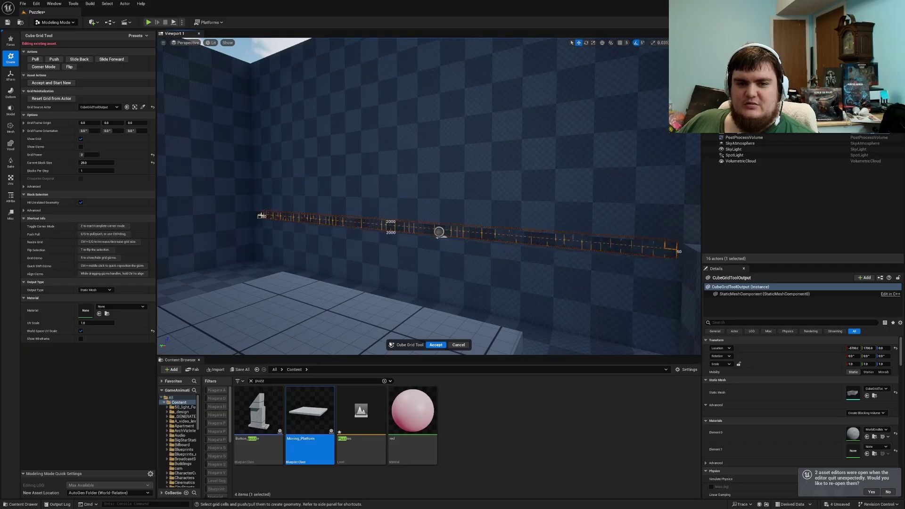
left_click(442, 344)
- Reset the relative location of the moving platform's SM_Cube component
right_click_drag(341, 321, 363, 339)
left_click(304, 267)
right_click_drag(364, 195, 376, 220)
left_click(737, 302)
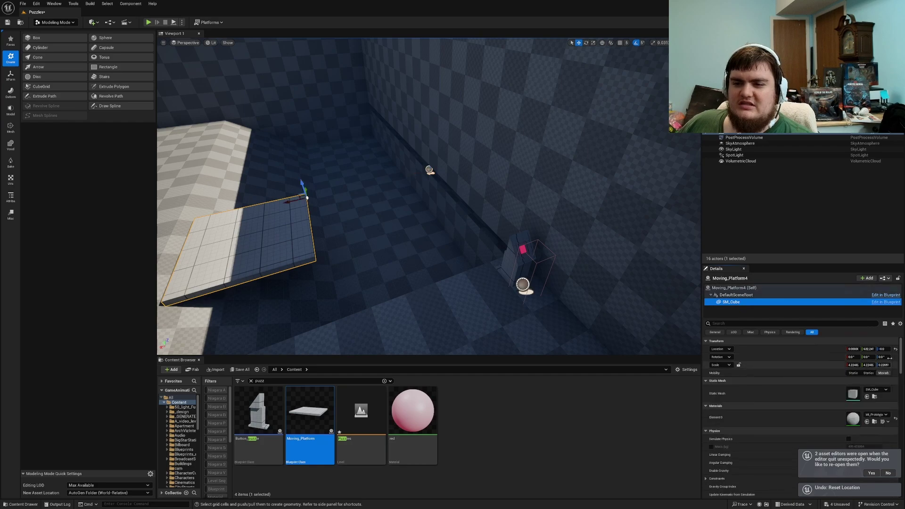
left_click(895, 349)
right_click_drag(482, 219, 470, 227)
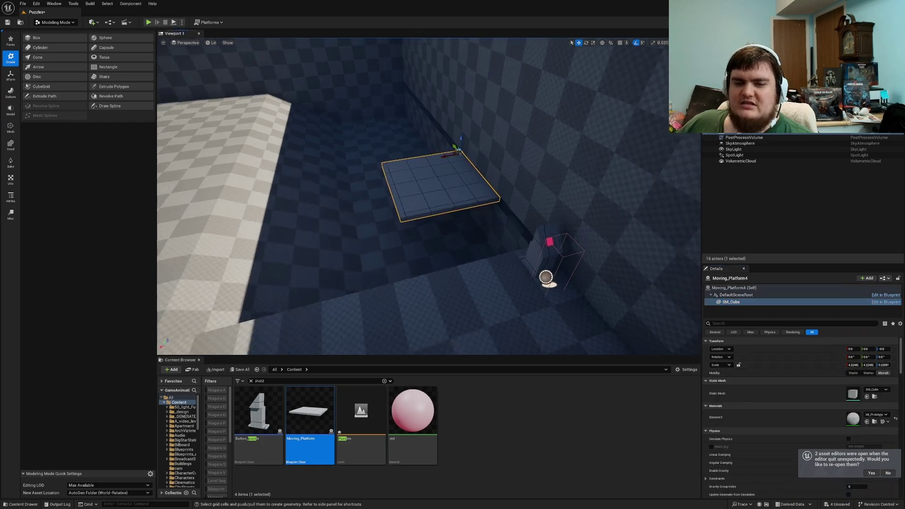
- Select the whole moving platform and slide it back into the groove in the side wall
key("Escape")
left_click(444, 167)
left_click_drag(445, 156, 527, 148)
right_click_drag(525, 145, 620, 119)
- Duplicate the moving platform twice along the wall groove and adjust the spacing between the copies
left_click_drag(453, 149, 272, 146, "alt")
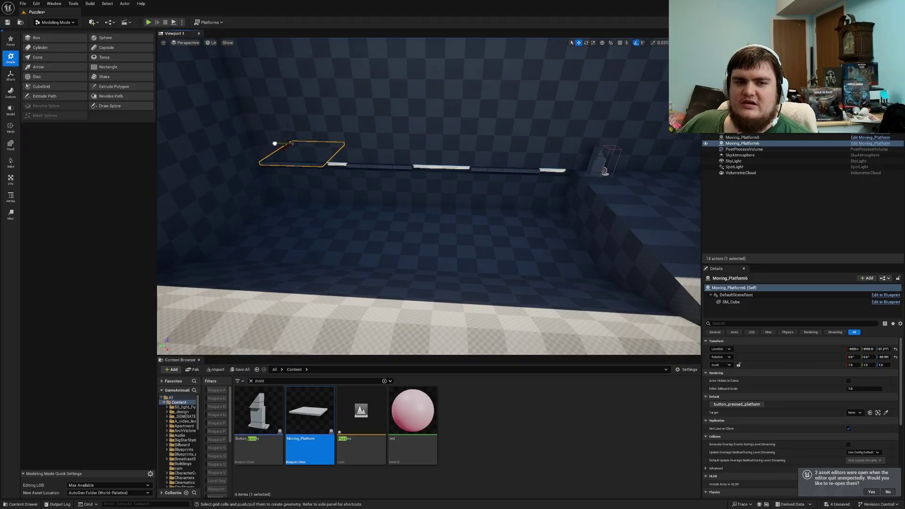
left_click(367, 166)
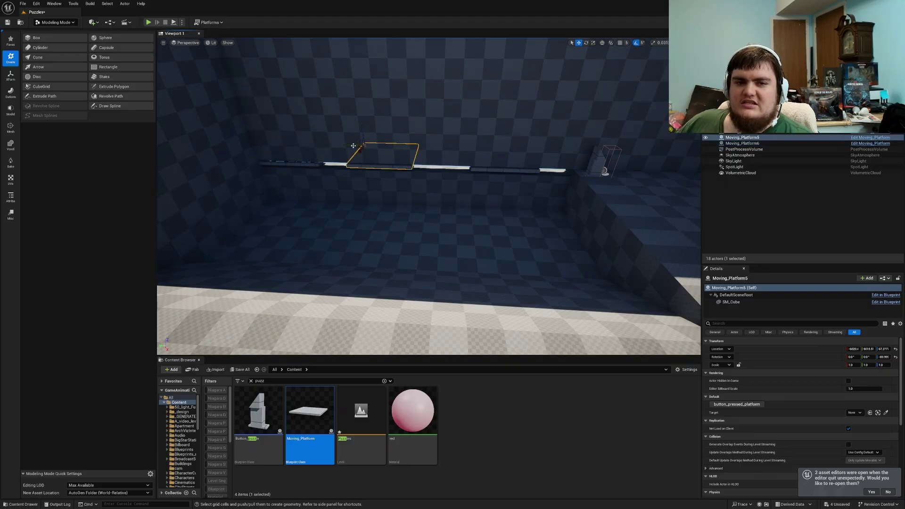
left_click(290, 155)
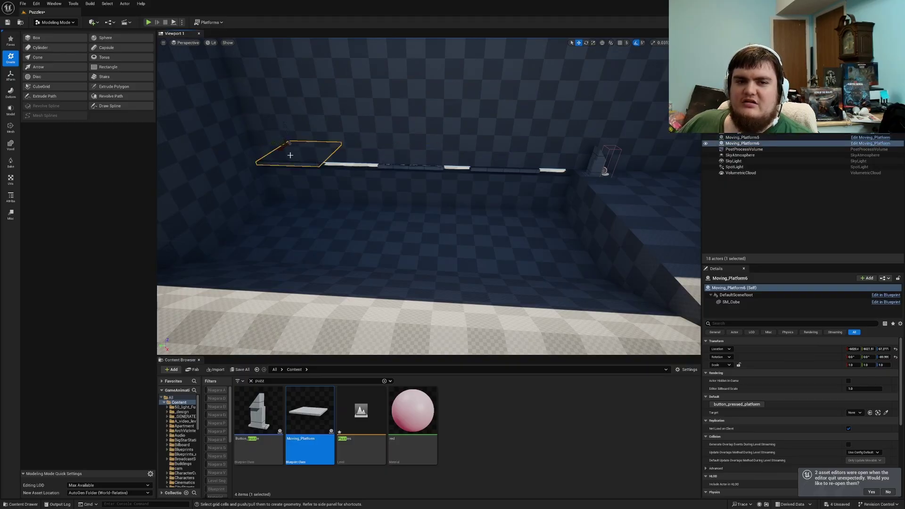
mouse_move(281, 143)
right_mouse_down()
mouse_move(198, 127)
mouse_move(291, 148)
right_mouse_up()
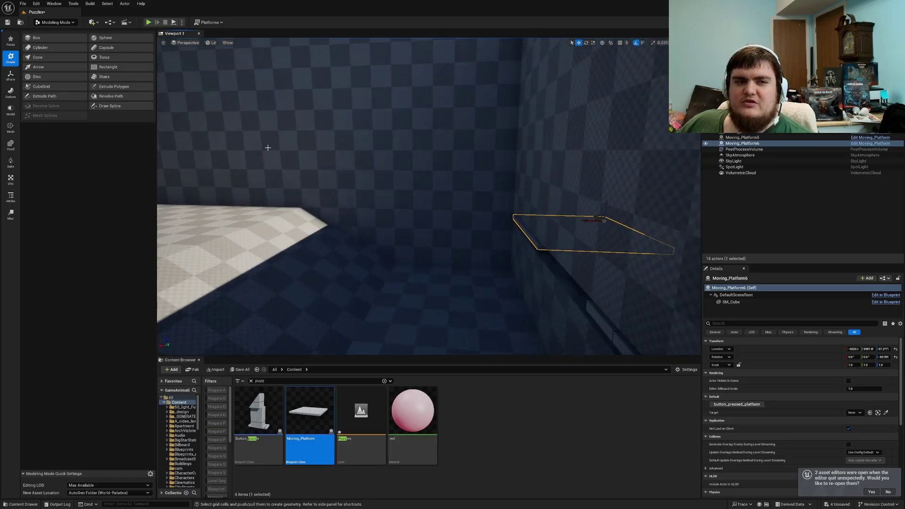
- Cut a 300 by 300 opening through the far wall beside the platforms with CubeGrid at block size 100
left_click(174, 96)
left_click(50, 85)
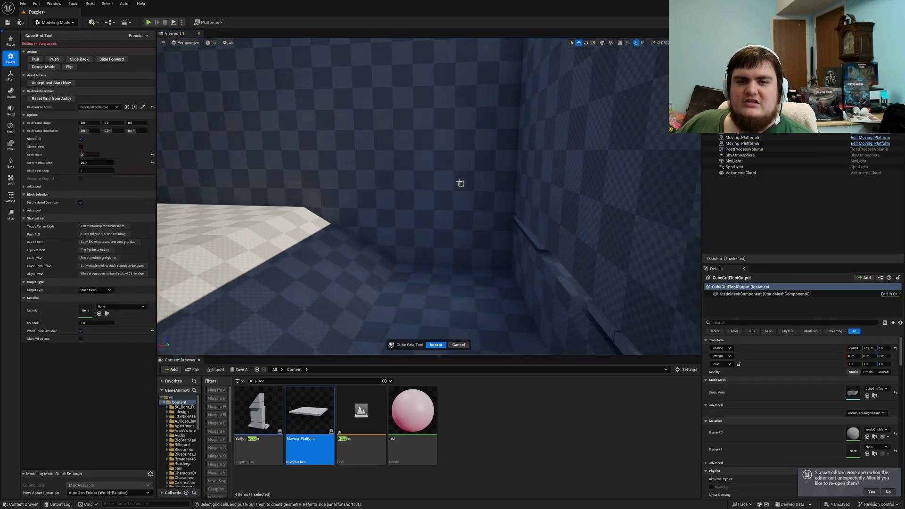
key("ctrl+e")
key("ctrl+e")
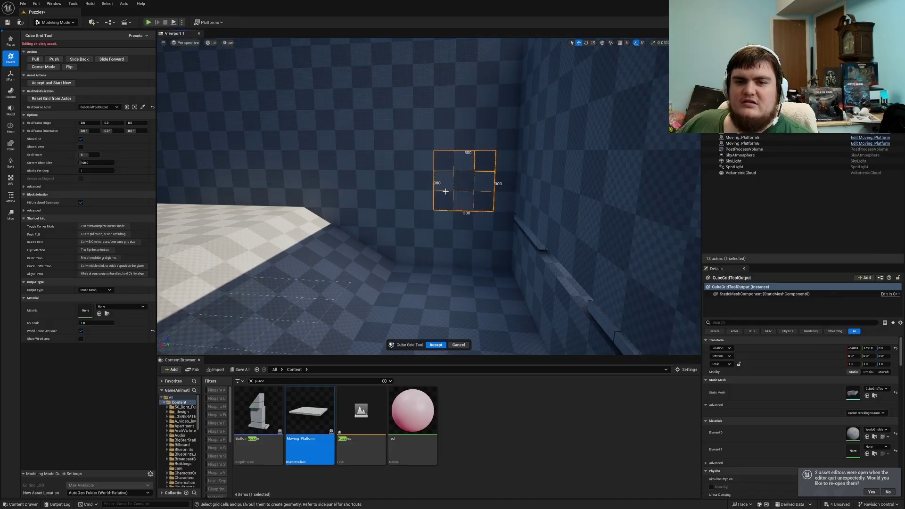
key("q")
key("w")
- Pull a 300 by 100 strip below the opening outward on the outside of the wall to form a walkway
right_click_drag(473, 201, 473, 201)
left_click_drag(410, 260, 364, 261)
key("e")
key("e")
key("e")
key("e")
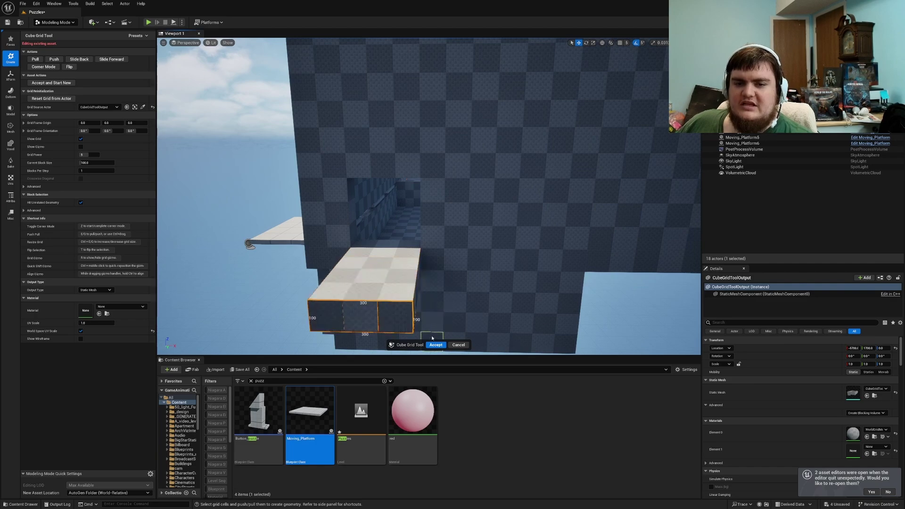
key("e")
key("e")
right_click_drag(433, 279, 448, 293)
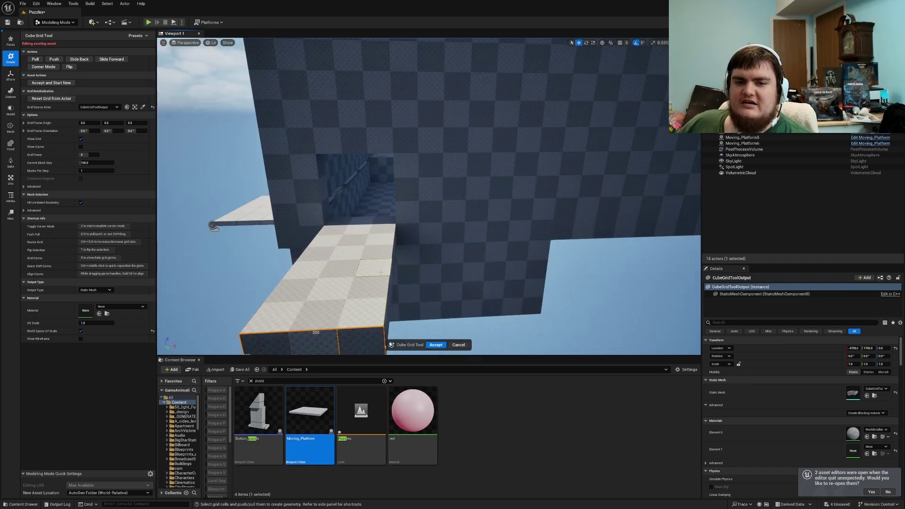
- Raise the two outer corners of the walkway's last 300 by 300 section in Corner Mode to form a ramp
left_click_drag(381, 272, 321, 311)
key("z")
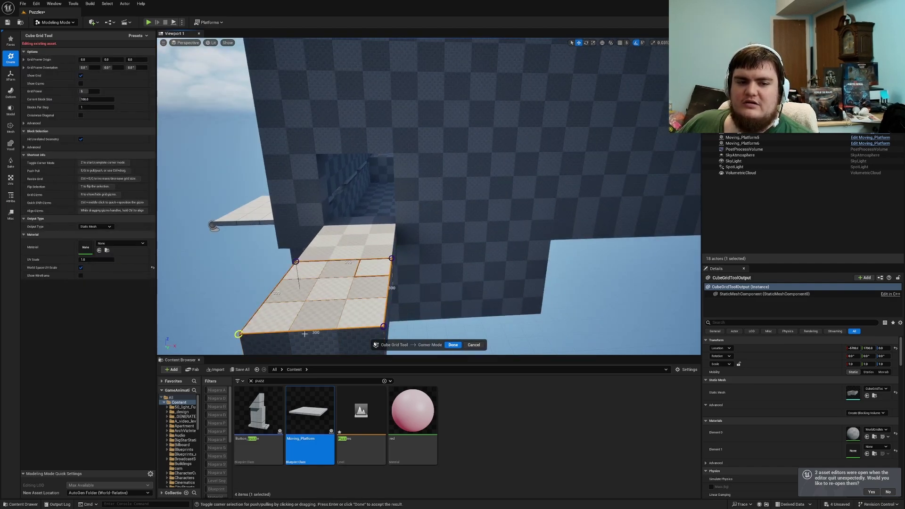
left_click(381, 327)
key("e")
key("e")
left_click(452, 345)
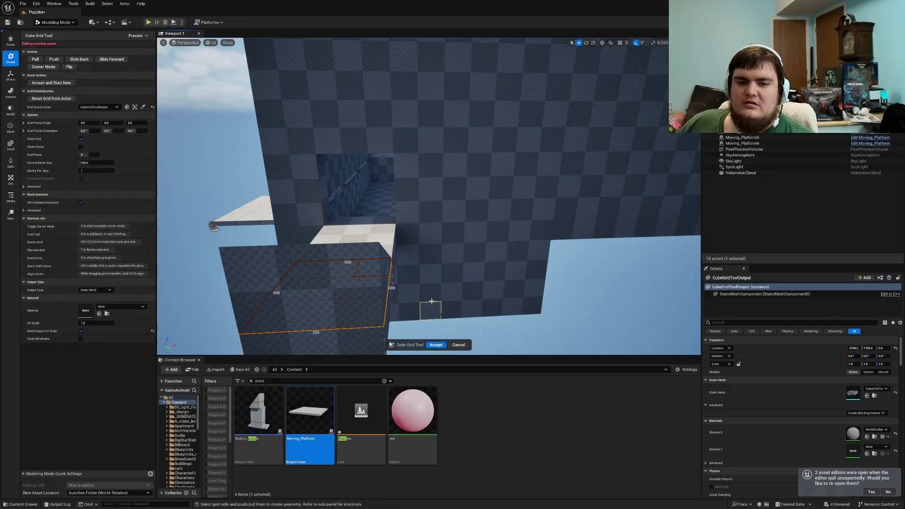
- Pull the 100-wide wall columns on both sides of the opening outward to wall in the walkway
left_click_drag(409, 273, 406, 154)
key("e")
key("e")
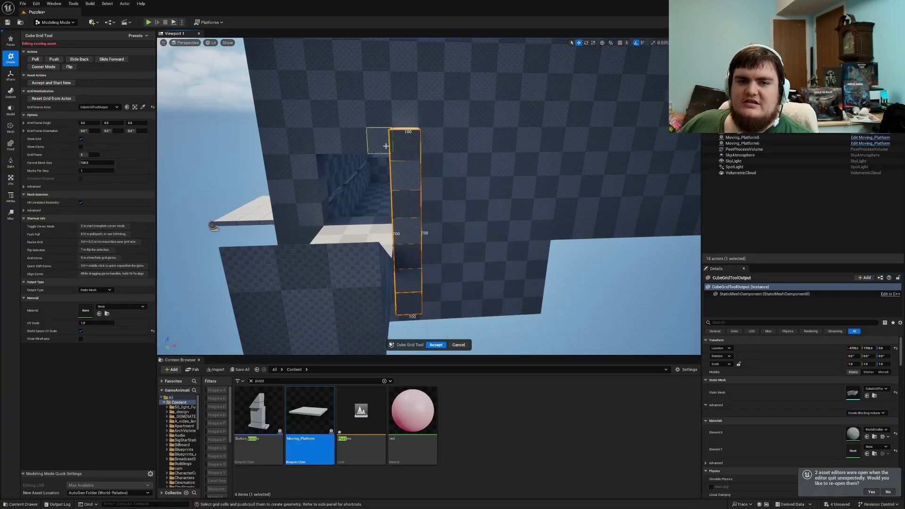
left_click_drag(310, 153, 312, 265)
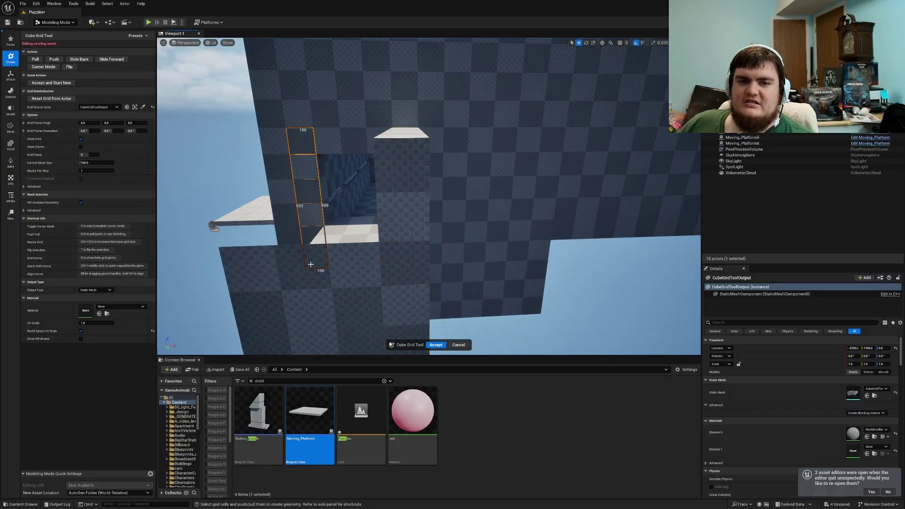
key("e")
key("e")
key("e")
key("e")
key("e")
key("w")
- Pull the bottom strip of the room's outer side outward to form a floor beneath the protruding platforms
right_click_drag(340, 205, 207, 212)
key("w")
key("s")
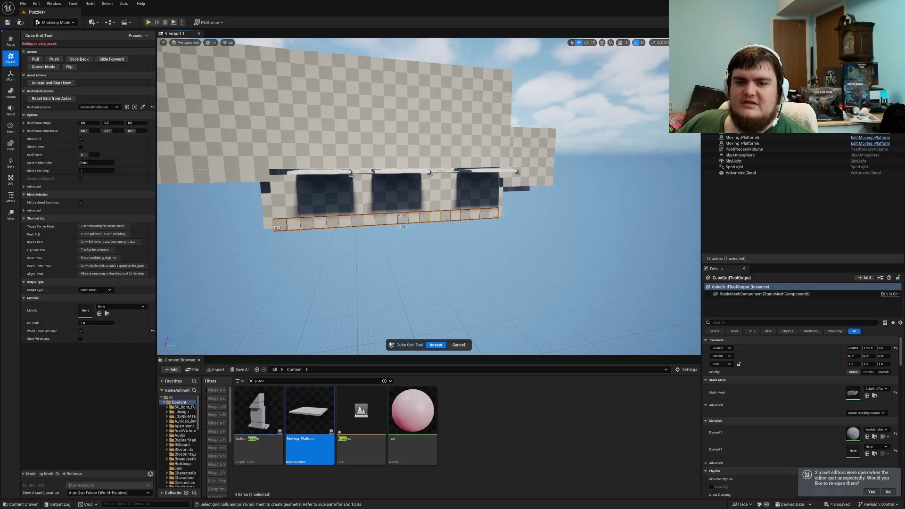
key("e")
key("e")
key("e")
key("e")
key("e")
key("e")
key("e")
key("e")
- Raise the outer edge strip of the new floor into a long wall facing the protruding platforms
right_click_drag(612, 232, 580, 165)
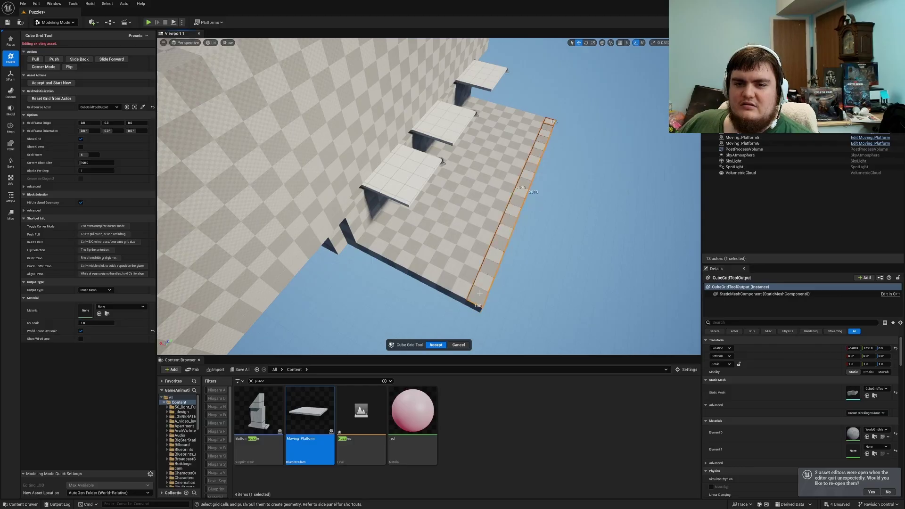
key("e")
key("e")
key("e")
key("e")
key("e")
key("e")
key("e")
key("e")
key("e")
key("e")
key("q")
key("q")
key("q")
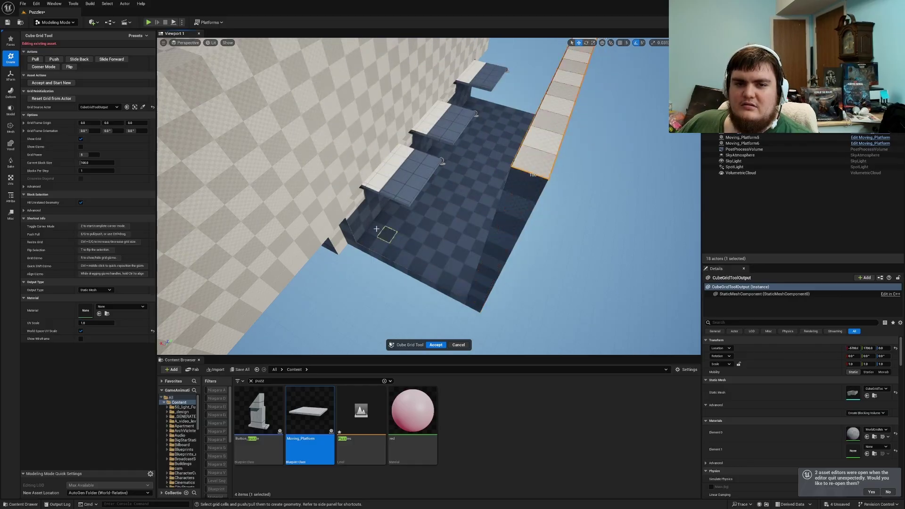
- Close off the end of the outer floor with a raised 100-thick wall, accept the CubeGrid edit and return to Selection Mode
left_click(360, 237)
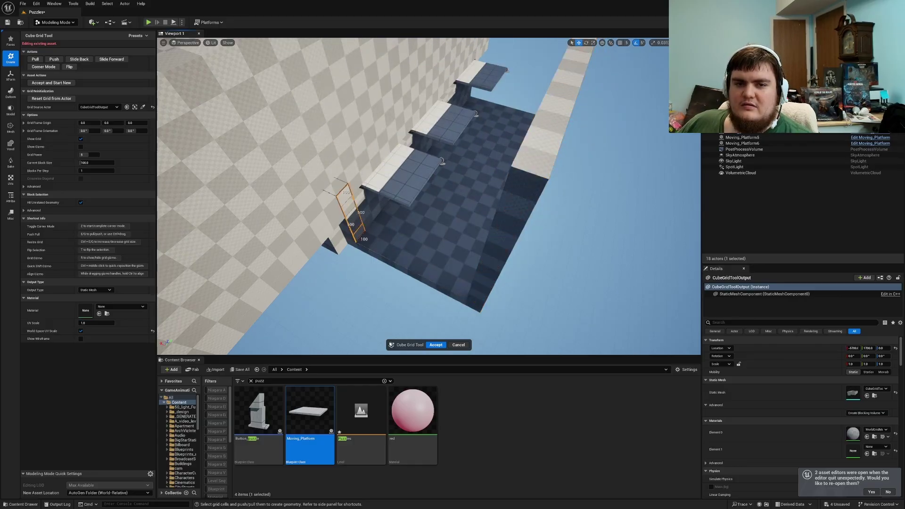
left_click_drag(354, 228, 492, 274, "ctrl")
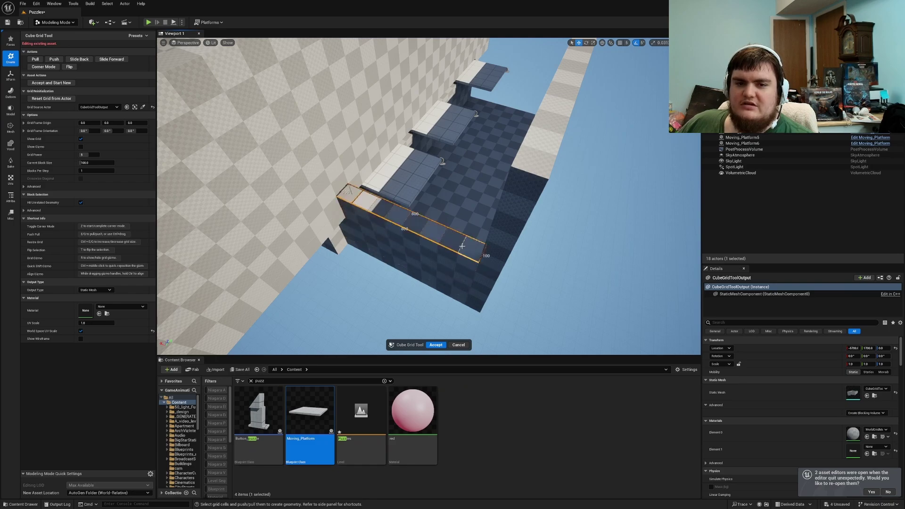
left_click_drag(462, 246, 476, 194, "ctrl")
right_click_drag(476, 194, 376, 278)
left_click_drag(375, 280, 517, 105)
right_click_drag(517, 105, 495, 136)
right_click_drag(580, 200, 406, 276)
left_click(434, 345)
key("shift+1")
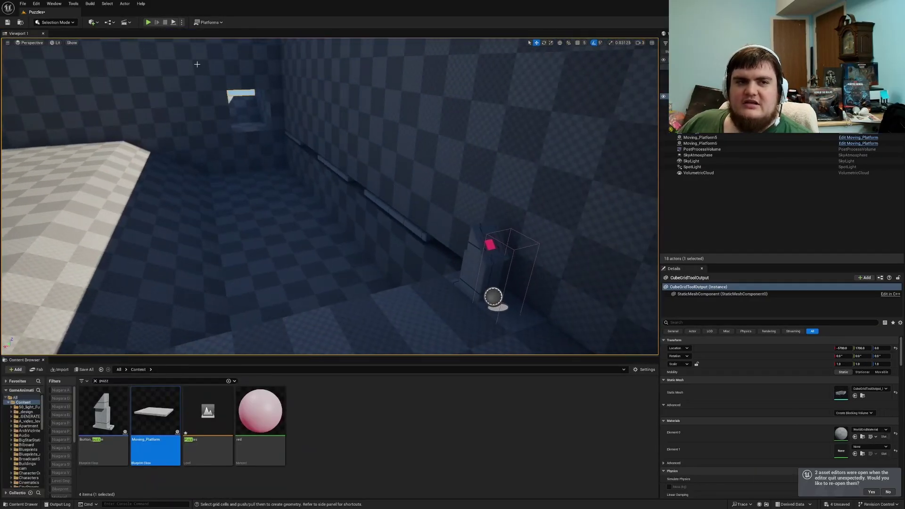
- Playtest the button beside the wall groove by walking up to it and activating it, and end the session
key("alt+p")
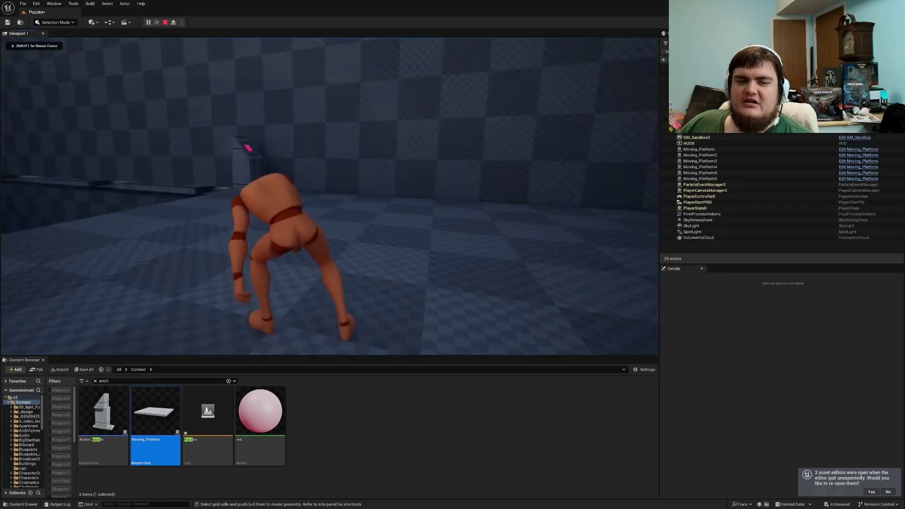
key("w")
key("w")
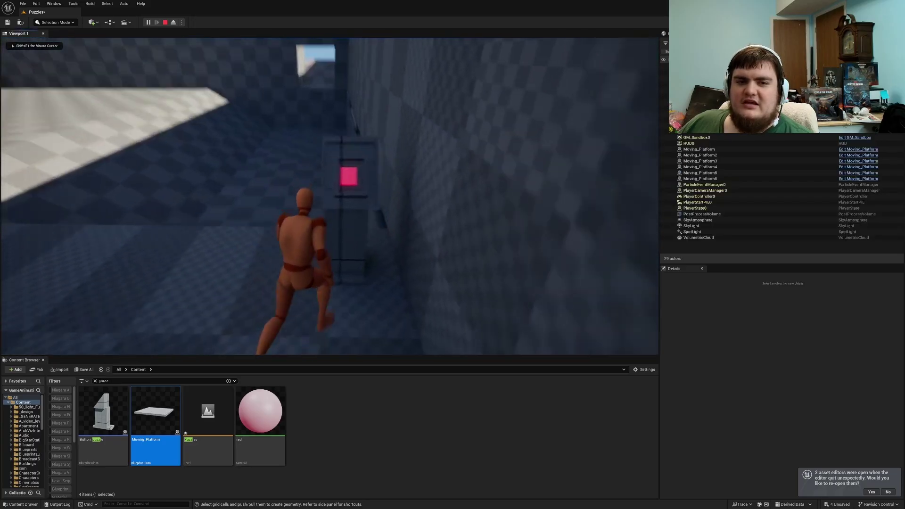
key("a")
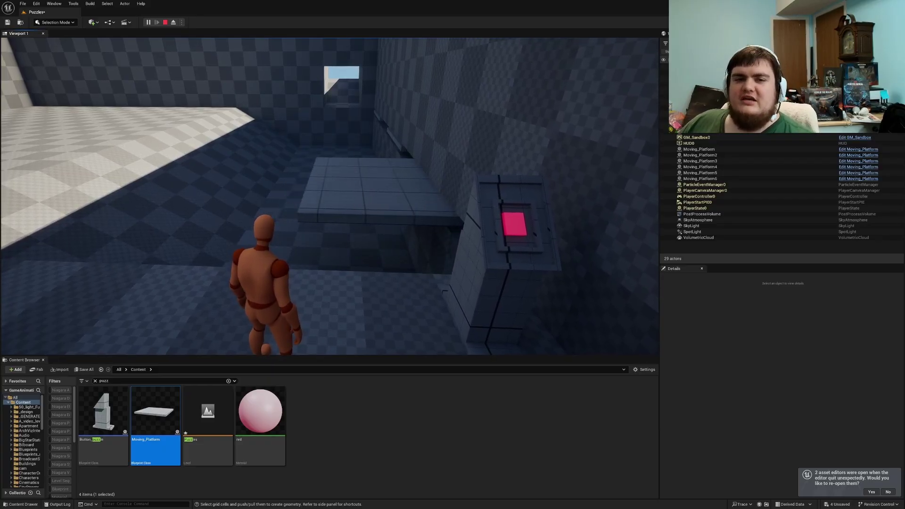
key("Escape")
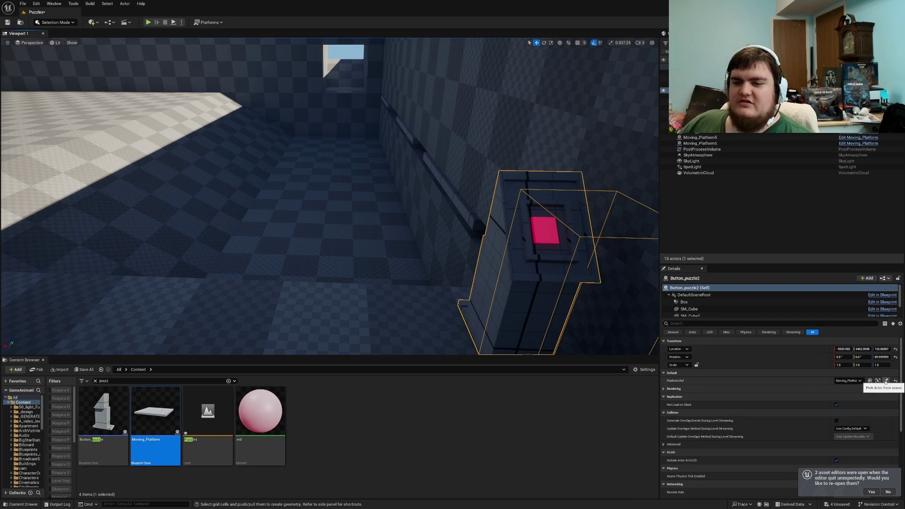
- Open the scene actor picker for the button's Platform Ref, and playtest the room by walking around it
left_click(886, 381)
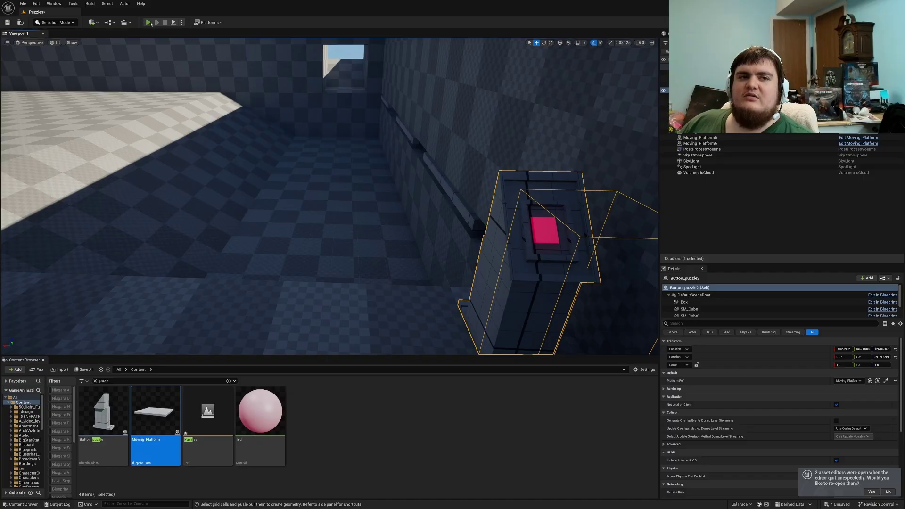
key("alt+p")
key("w")
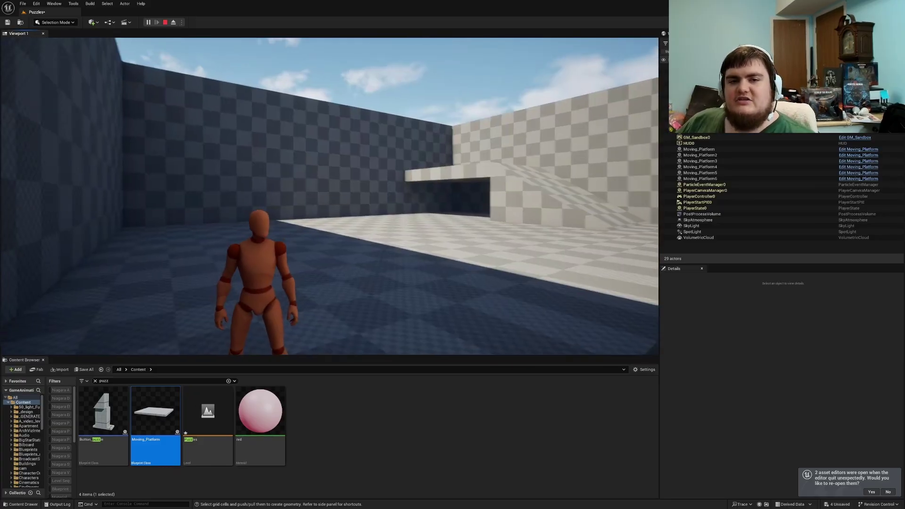
key("w")
key("Escape")
- Return to the puzzle button and select its pink SM_Cube2 component for a close look
key("w")
right_click_drag(125, 121, 344, 64)
key("s")
key("w")
key("d")
right_click_drag(156, 122, 161, 151)
double_click(419, 227)
right_click_drag(419, 227, 398, 248)
key("w")
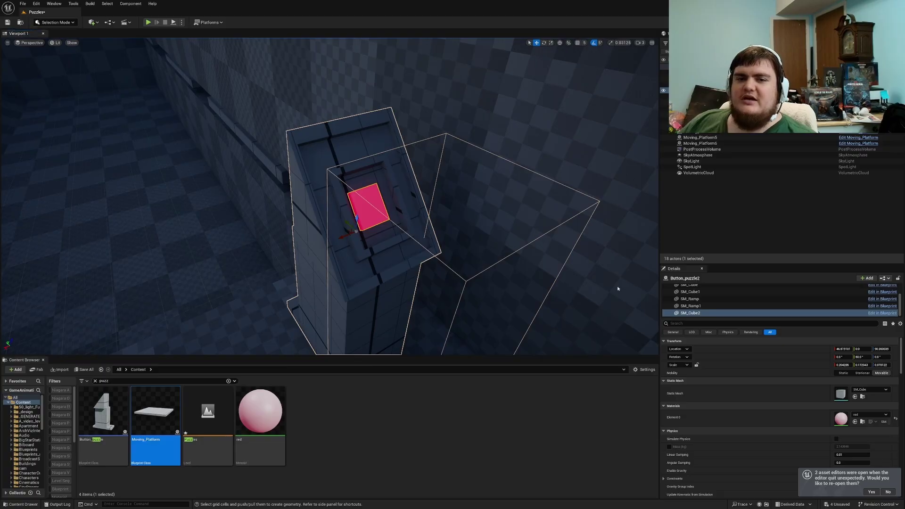
- Switch to the Button_puzzle Blueprint and examine the key input, timeline and box overlap nodes in its event graph
key("alt+Tab")
right_click_drag(264, 290, 400, 309)
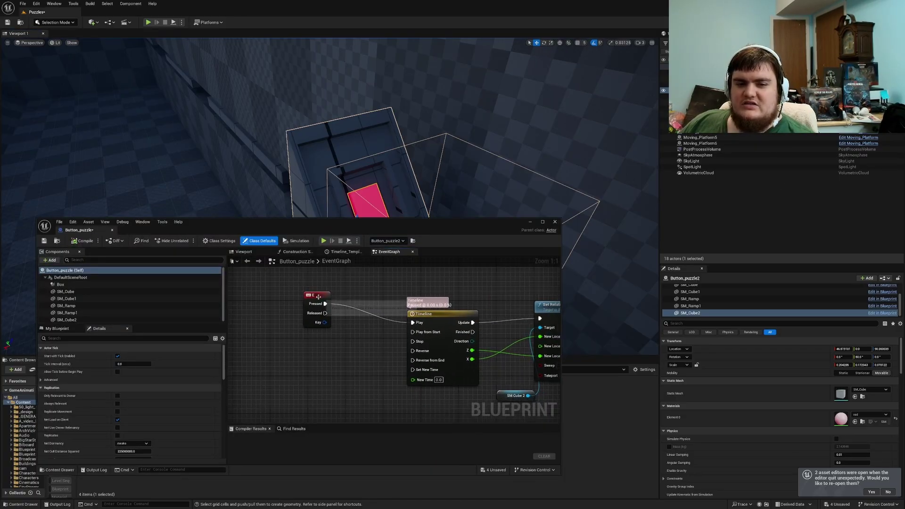
right_click_drag(323, 386, 560, 422)
right_click_drag(283, 264, 333, 333)
scroll(78, 292, "down", 1)
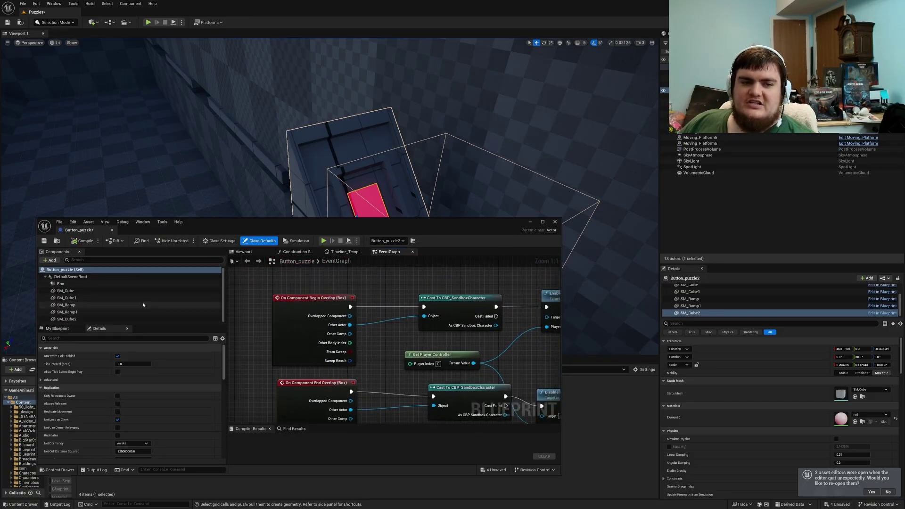
- Select the Box component and examine its properties down to the component hit and overlap events
left_click(60, 283)
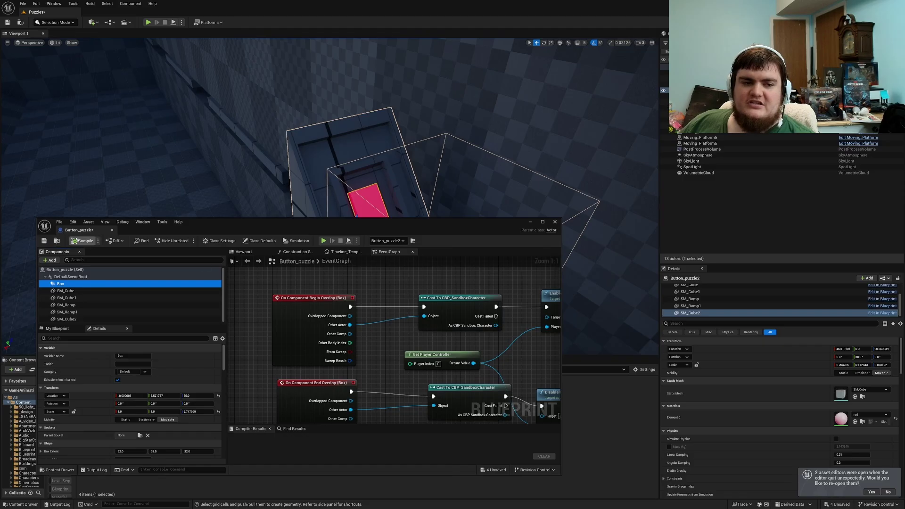
scroll(128, 387, "down", 10)
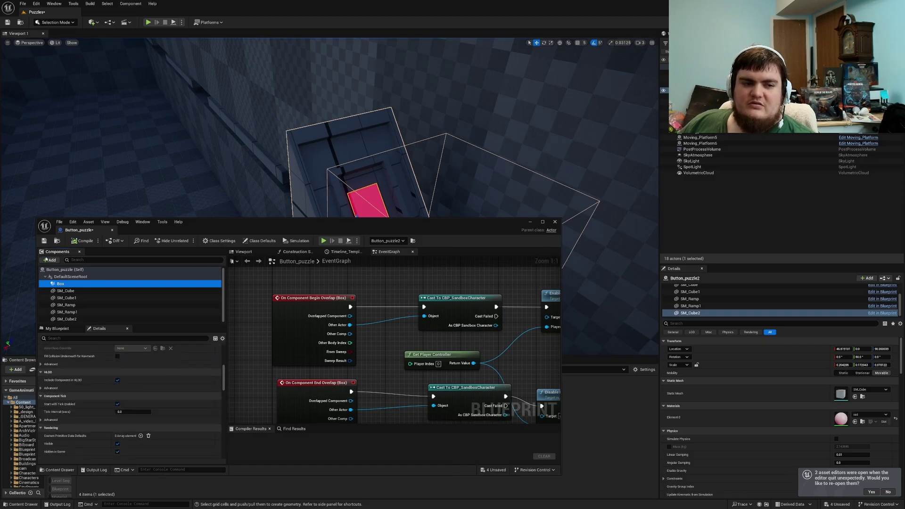
left_click(49, 260)
type("b")
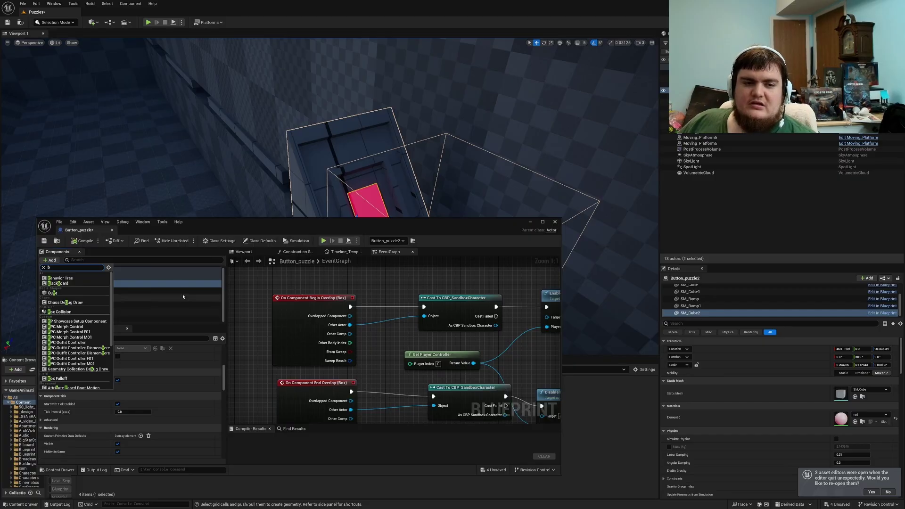
left_click(195, 254)
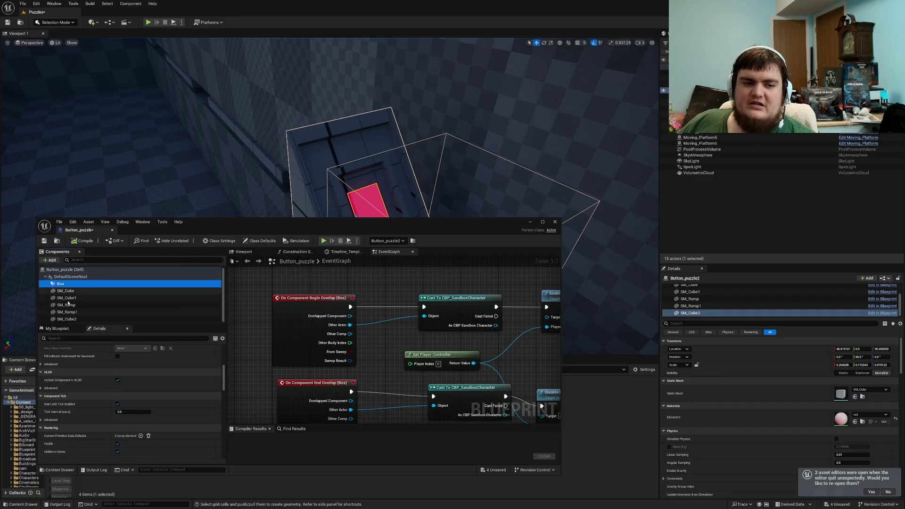
left_click(57, 329)
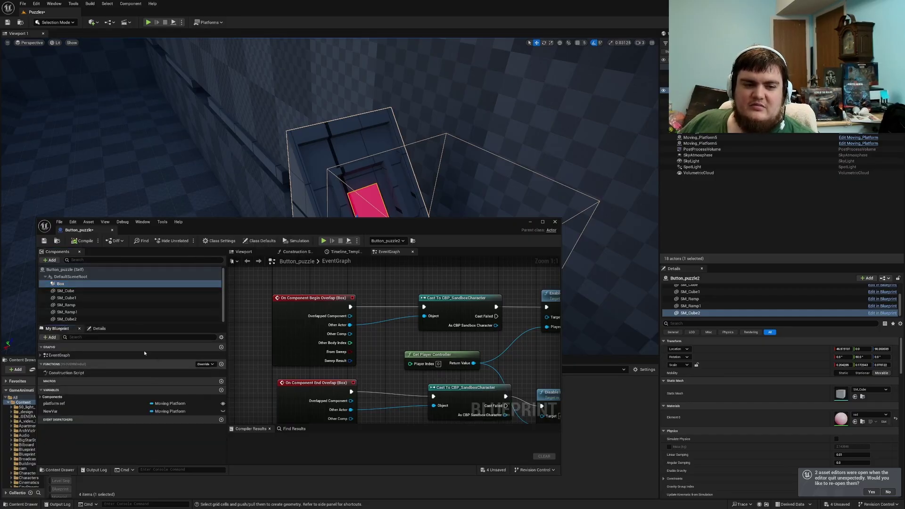
left_click(100, 329)
scroll(173, 381, "down", 10)
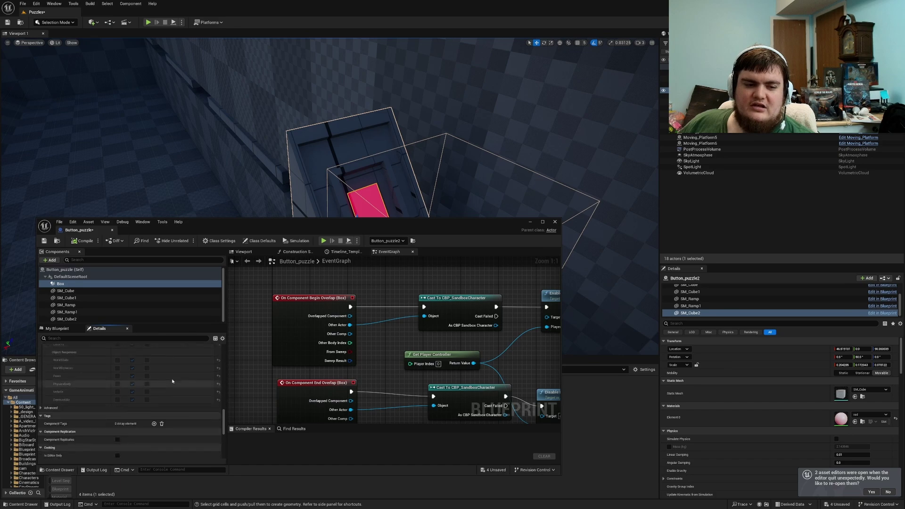
scroll(172, 381, "down", 5)
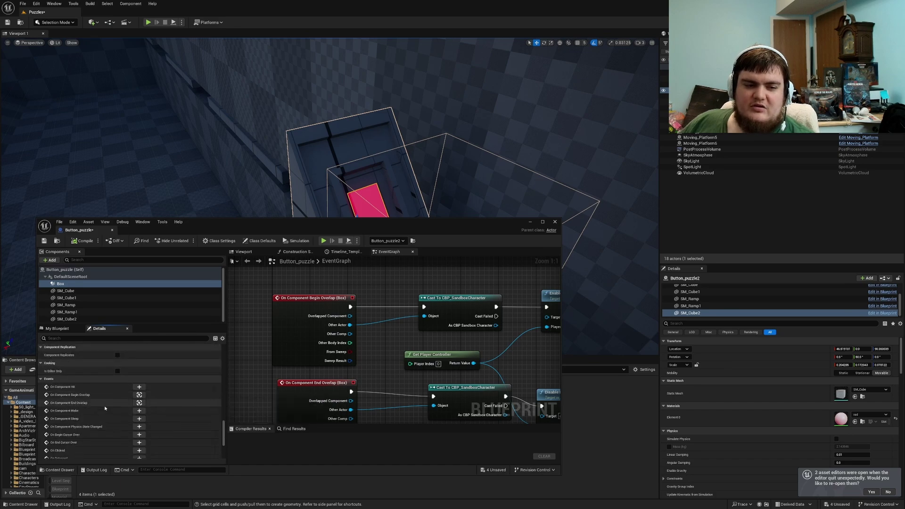
- Shift the Get Player Controller node slightly closer to the Enable Input and Disable Input nodes
right_click_drag(369, 369, 244, 353)
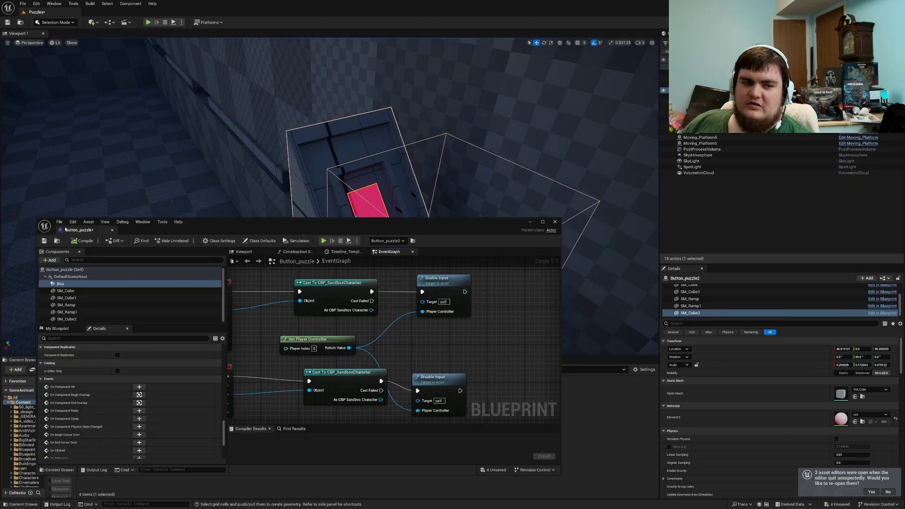
right_click_drag(273, 327, 292, 305)
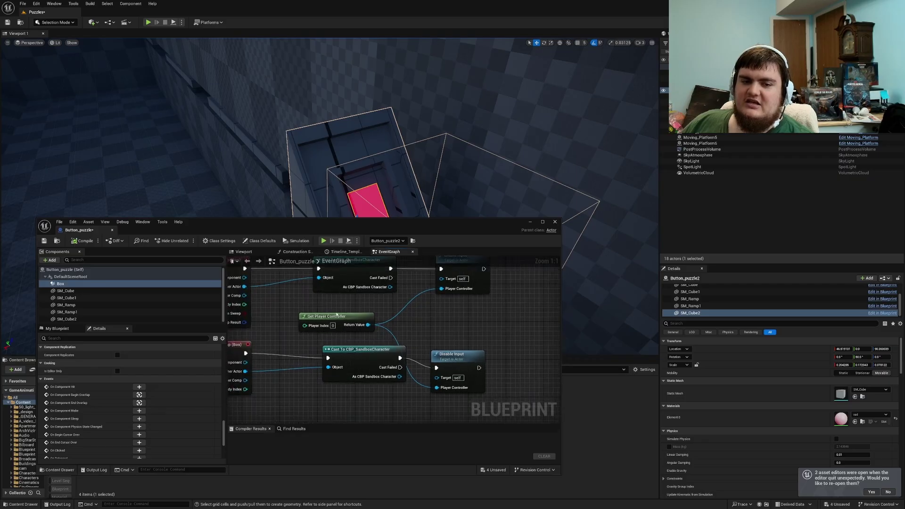
left_click_drag(346, 313, 377, 315)
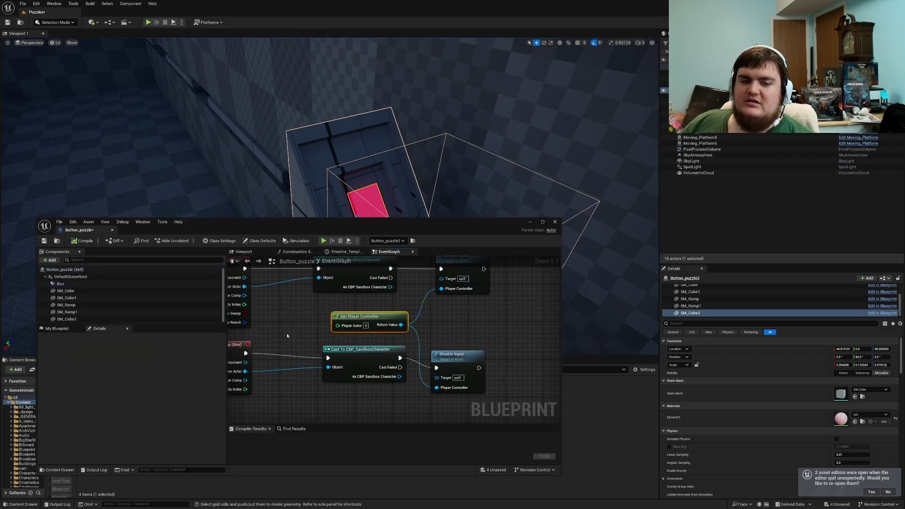
- Open the button's Timeline and examine the time and value of the keys on its first curve
right_click_drag(287, 335, 310, 343)
right_click_drag(526, 345, 263, 422)
scroll(467, 331, "down", 6)
right_click_drag(467, 331, 349, 334)
scroll(349, 334, "up", 6)
right_click_drag(495, 300, 402, 310)
right_click_drag(381, 331, 354, 310)
double_click(353, 310)
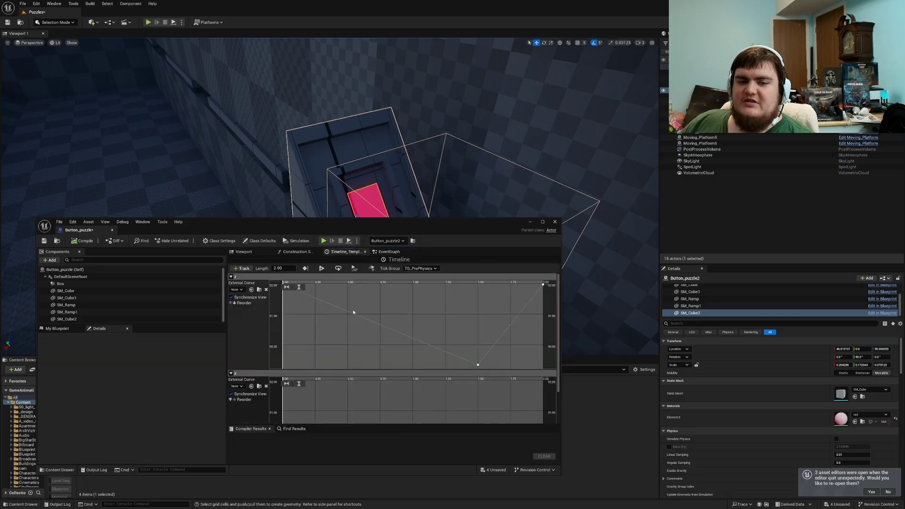
left_click(331, 300)
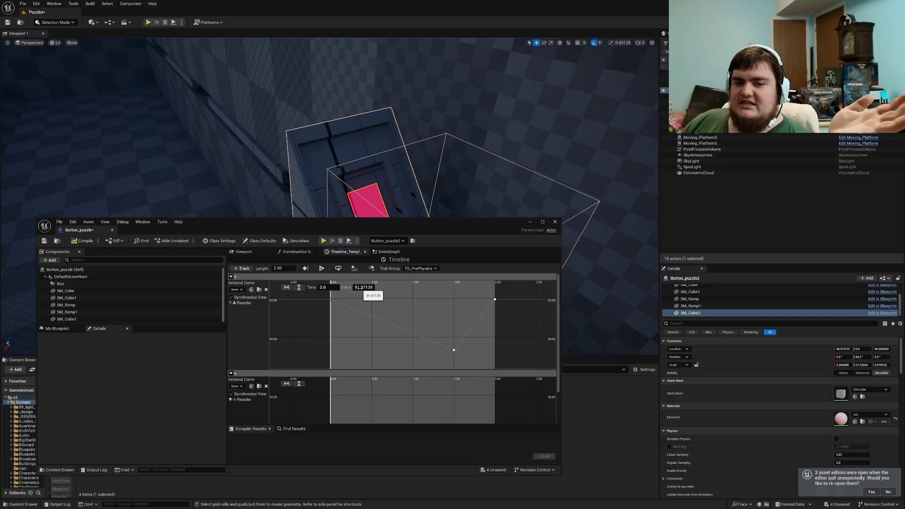
mouse_move(453, 351)
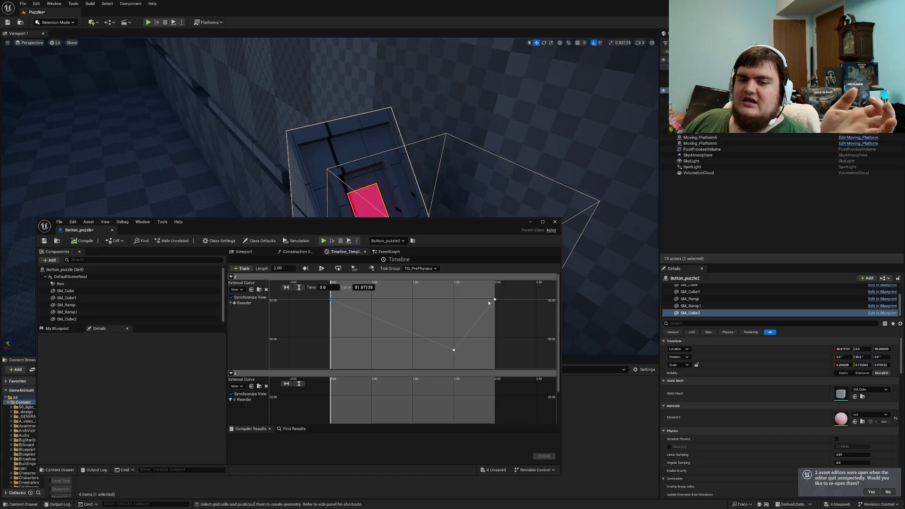
mouse_move(495, 301)
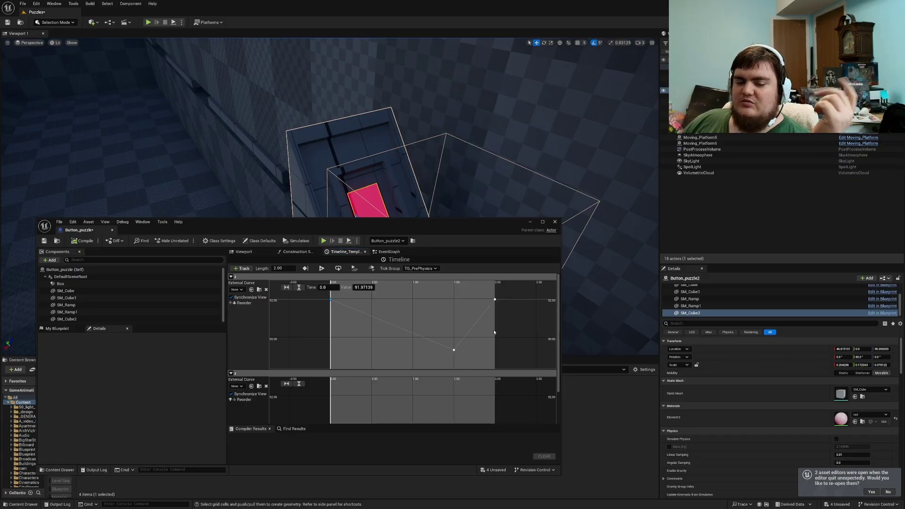
- Look over the track types that can be added to the timeline, and reselect the curve's first key at time 0.0
right_click_drag(358, 394, 369, 343)
left_click(241, 268)
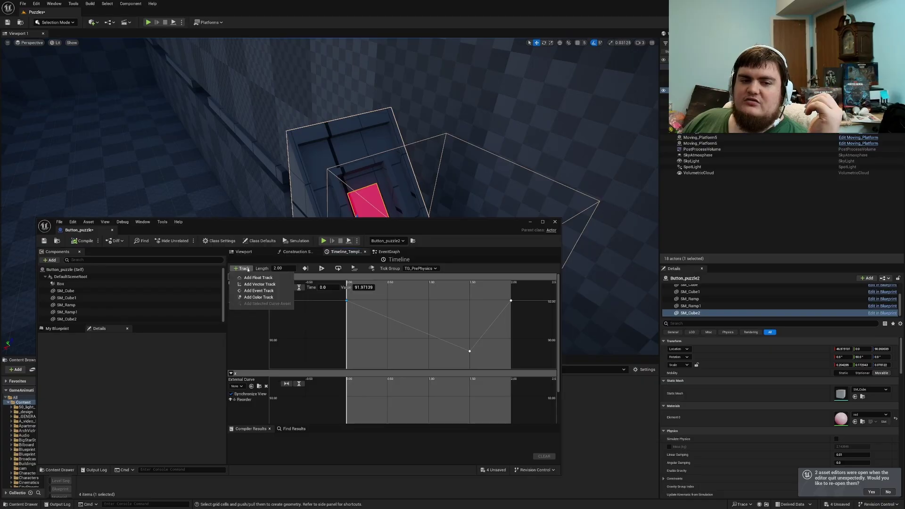
left_click(251, 285)
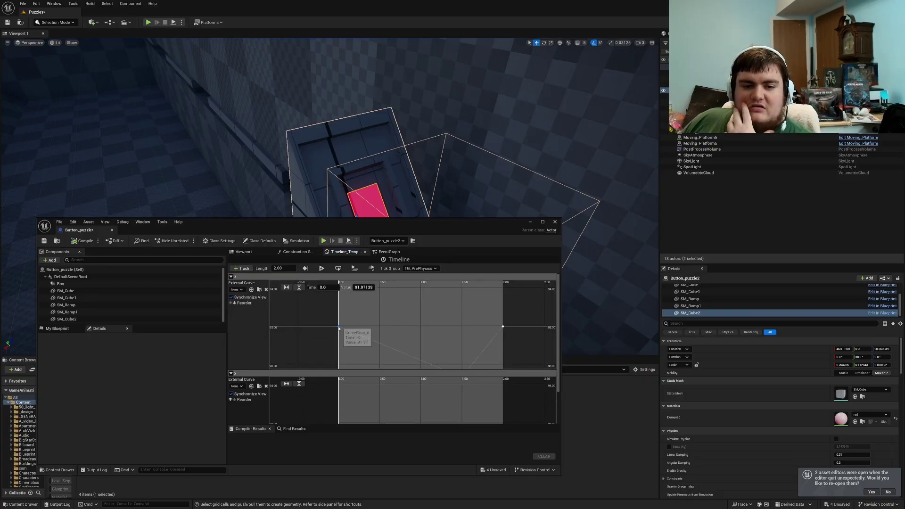
right_click(348, 341)
left_click(371, 351)
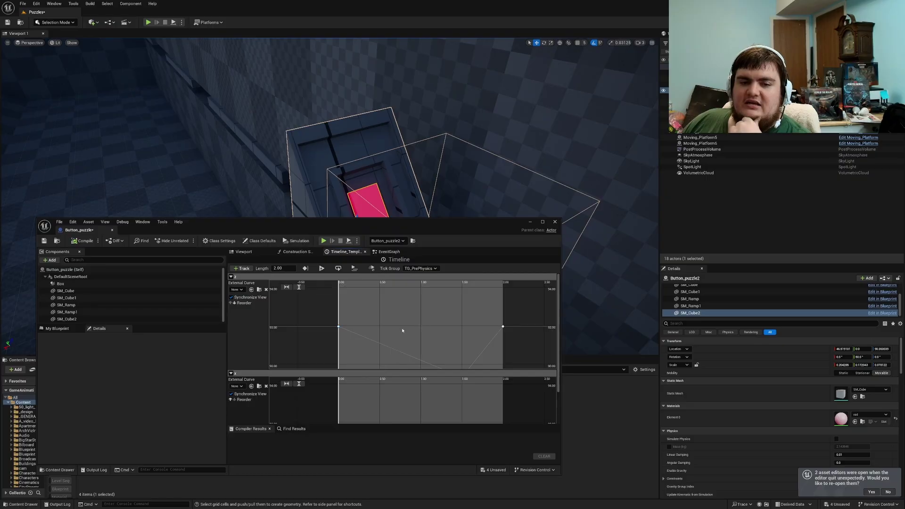
left_click(309, 315)
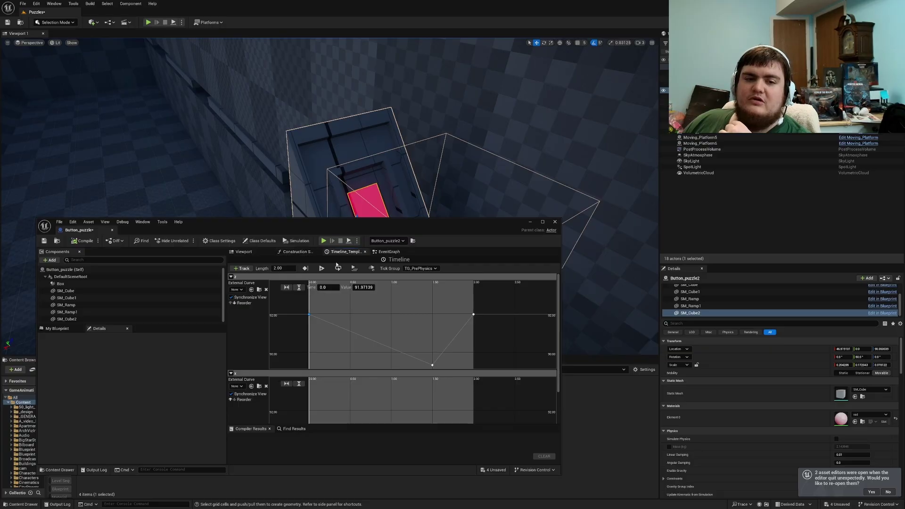
- Return to the button's event graph and nudge the Button Pressed Platform node slightly upward
left_click(288, 252)
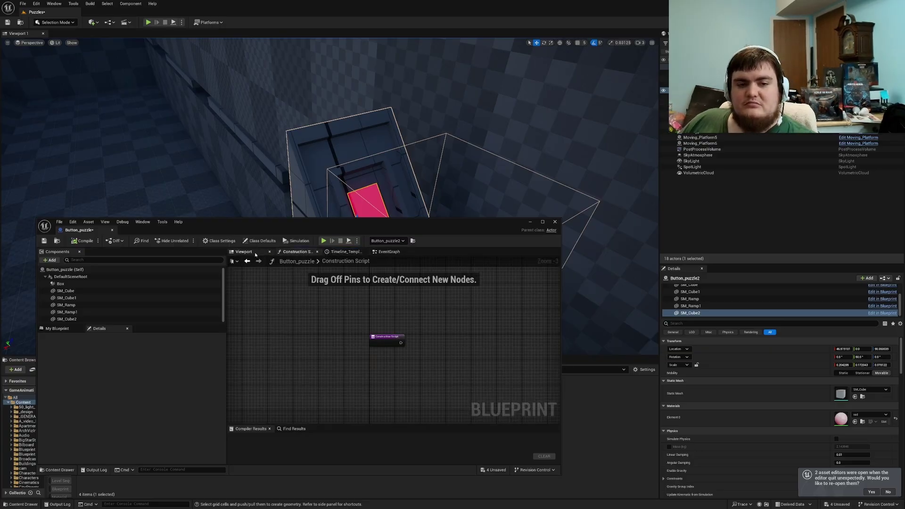
left_click(244, 252)
left_click(344, 252)
left_click(387, 252)
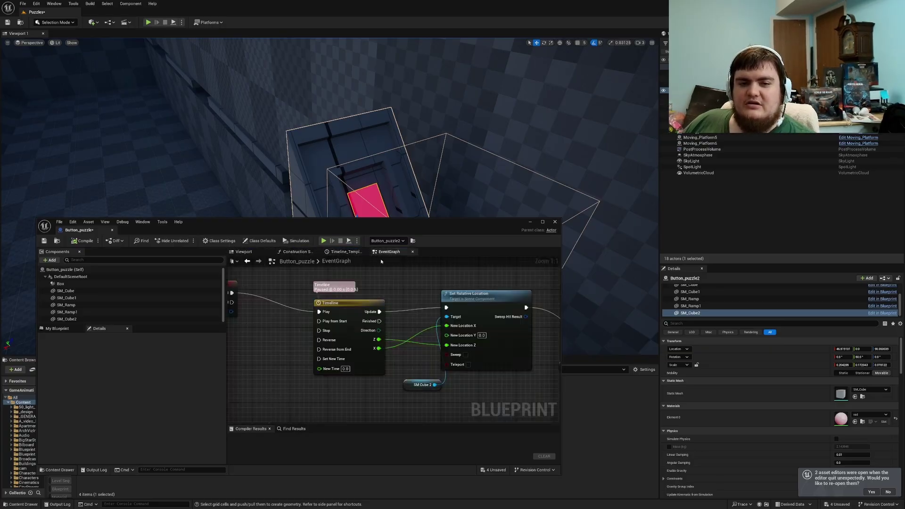
right_click_drag(415, 295, 341, 273)
right_click_drag(475, 355, 423, 359)
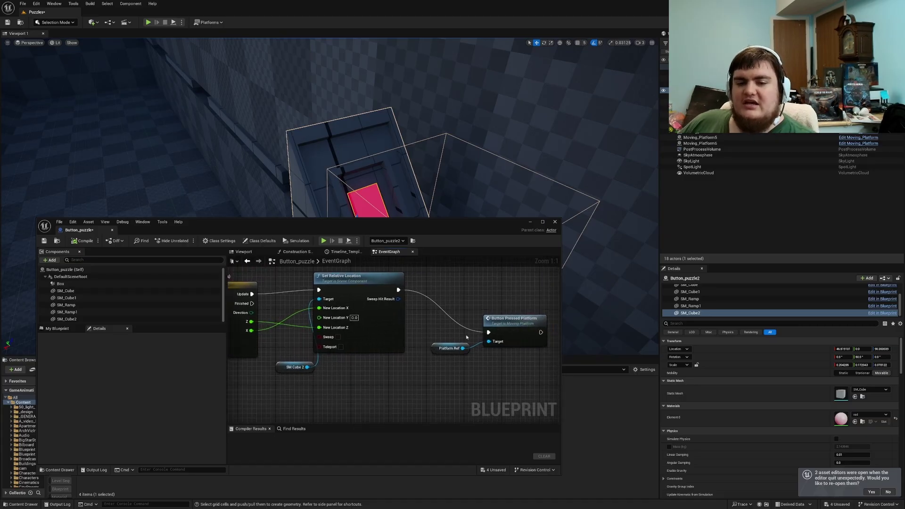
left_click_drag(516, 323, 517, 319)
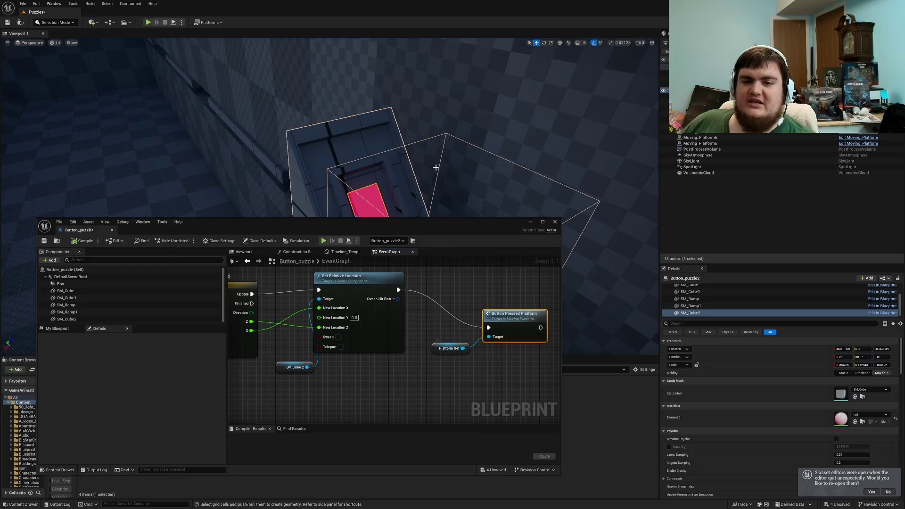
- Select Moving_Platform4, open its Blueprint, and inspect the timeline that follows the button_pressed_platform event
left_click(745, 132)
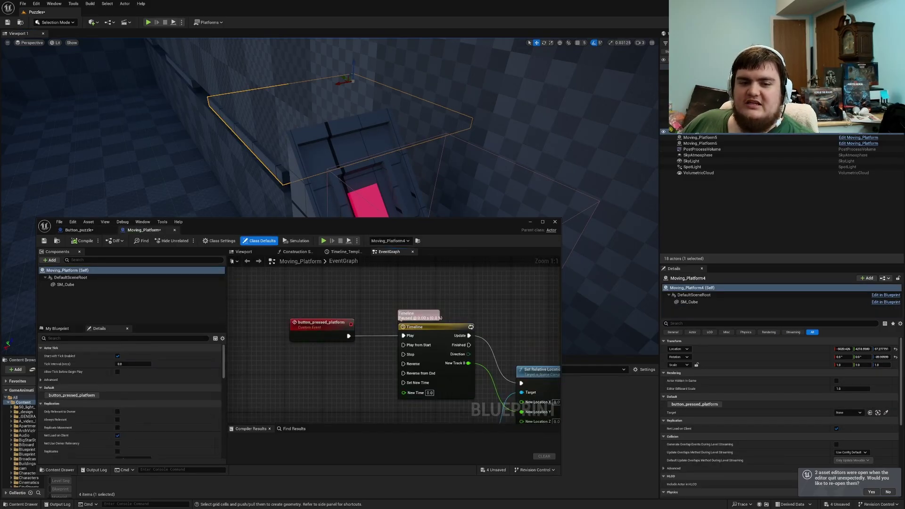
double_click(367, 282)
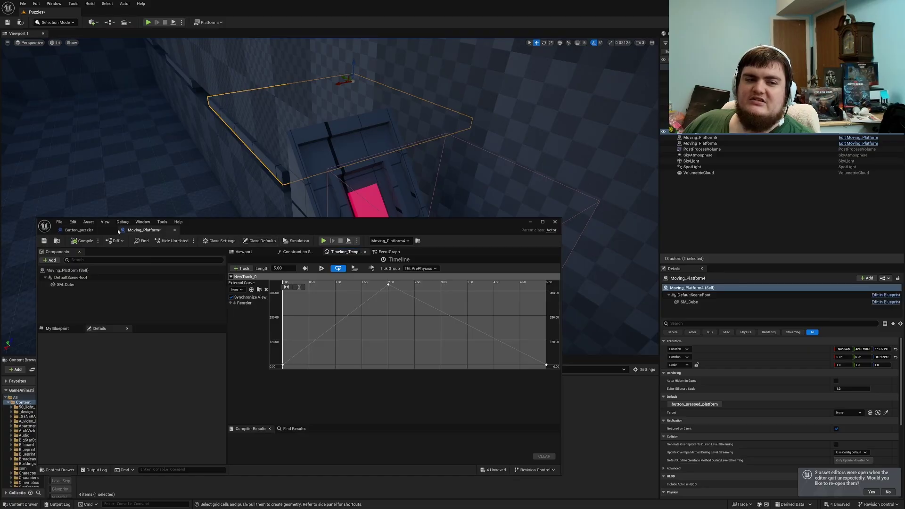
left_click(388, 252)
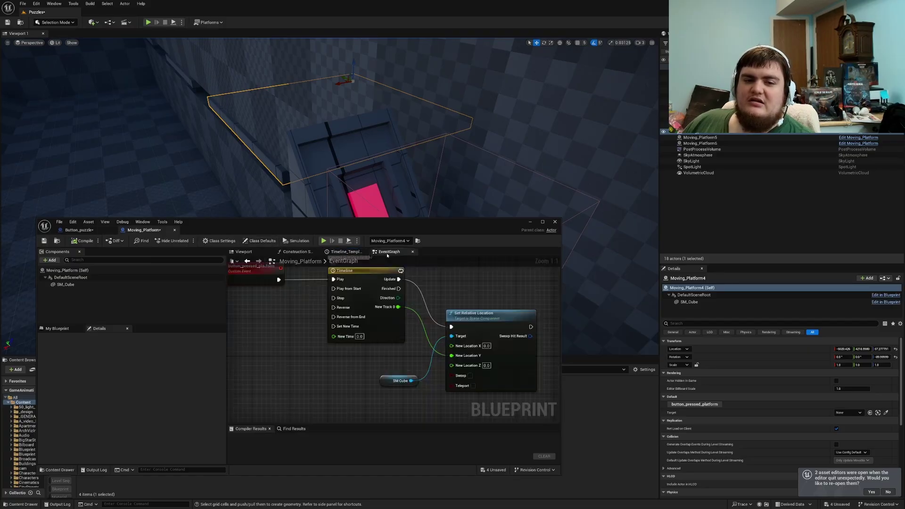
- Create another Set Relative Location node from the SM Cube reference in the Moving_Platform graph
left_click_drag(395, 330, 433, 292)
left_click_drag(330, 391, 480, 389)
type("set re")
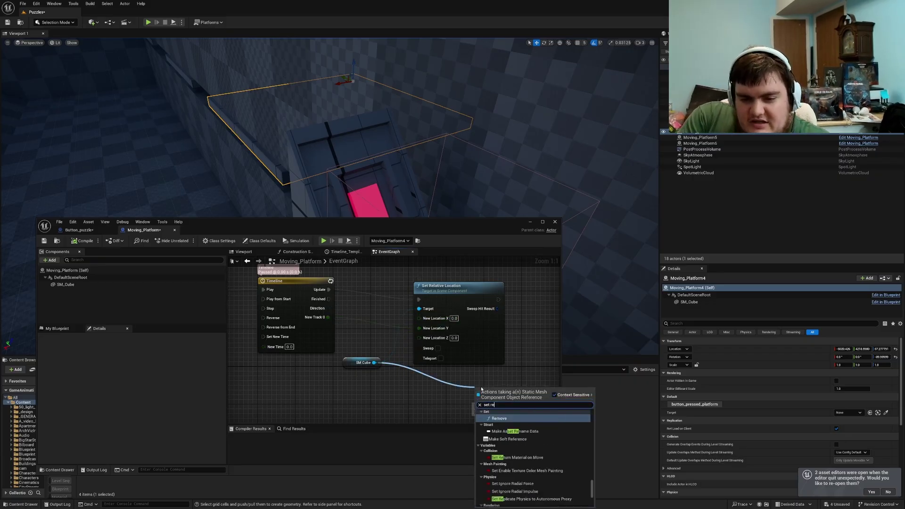
type("lat")
key("Up")
key("Up")
key("Up")
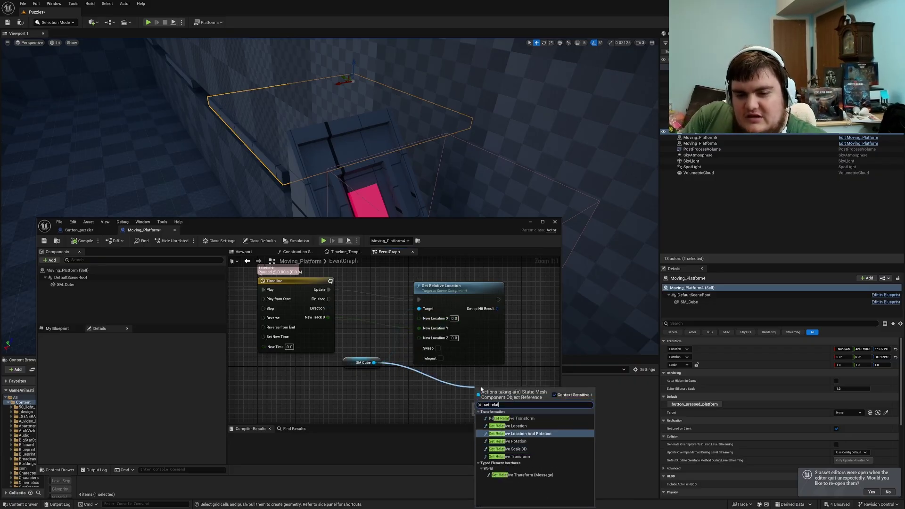
key("Return")
- Split the New Location struct pin on the extra Set Relative Location node, and delete that node
right_click_drag(476, 386, 439, 287)
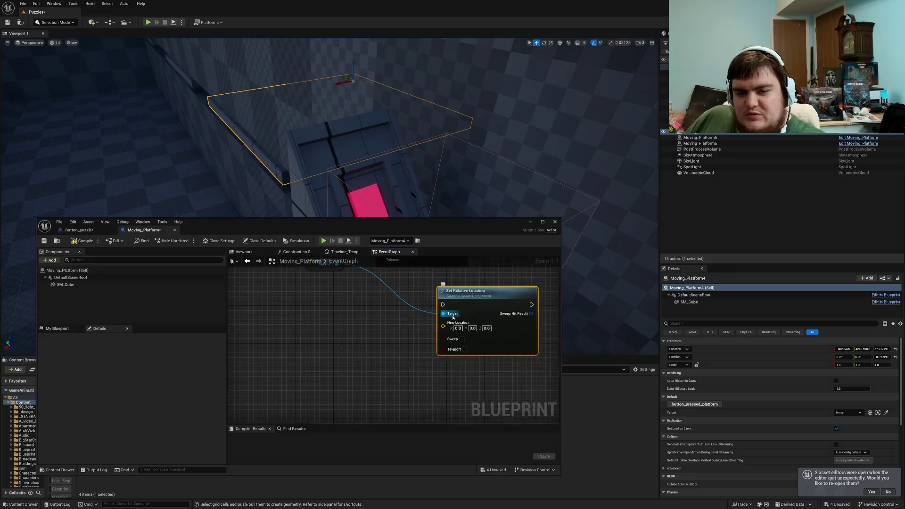
right_click(454, 324)
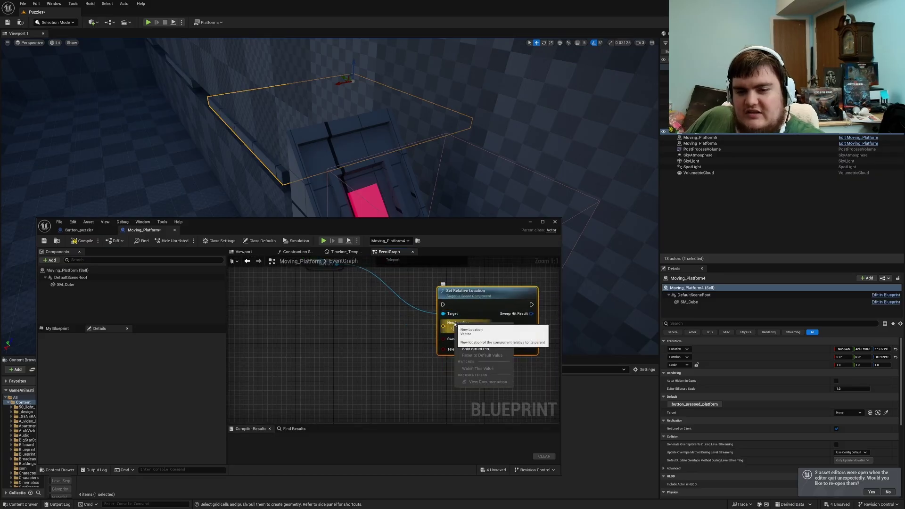
left_click(481, 349)
key("Delete")
- Compile the Moving_Platform Blueprint and look over its node chain from the button_pressed_platform event
right_click_drag(398, 264, 420, 371)
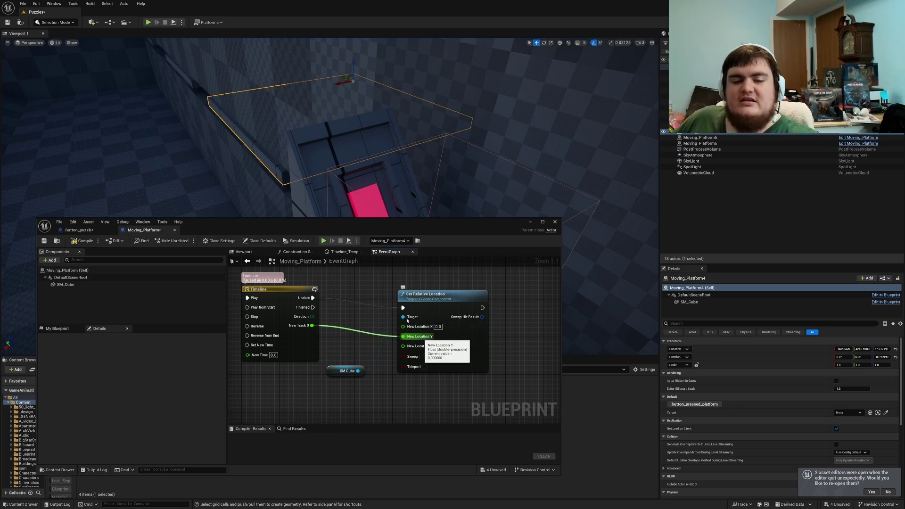
left_click(86, 243)
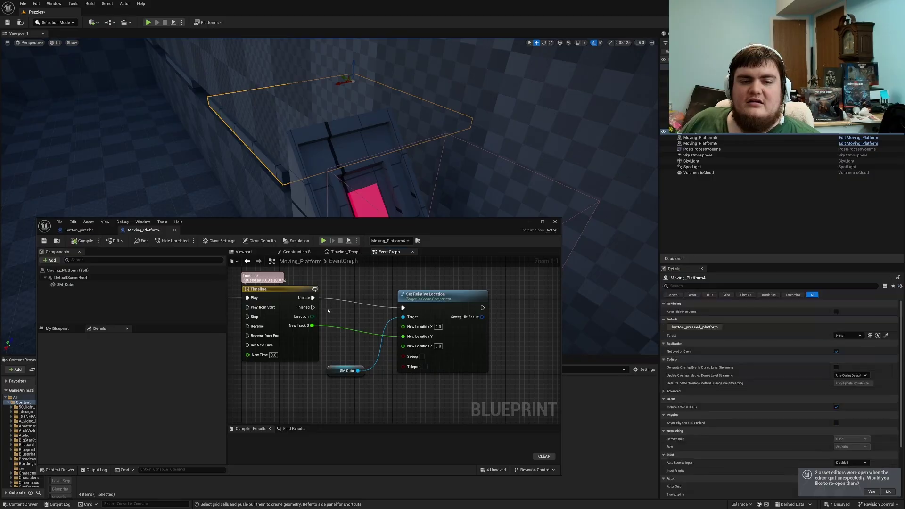
right_click_drag(333, 307, 433, 312)
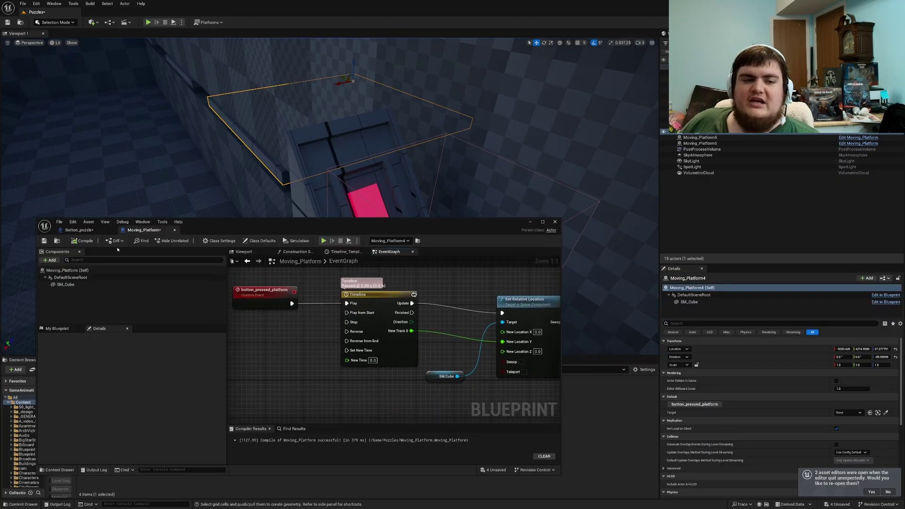
scroll(265, 314, "down", 4)
- Look through the Moving_Platform Construction Script and its looping timeline curve
left_click(296, 251)
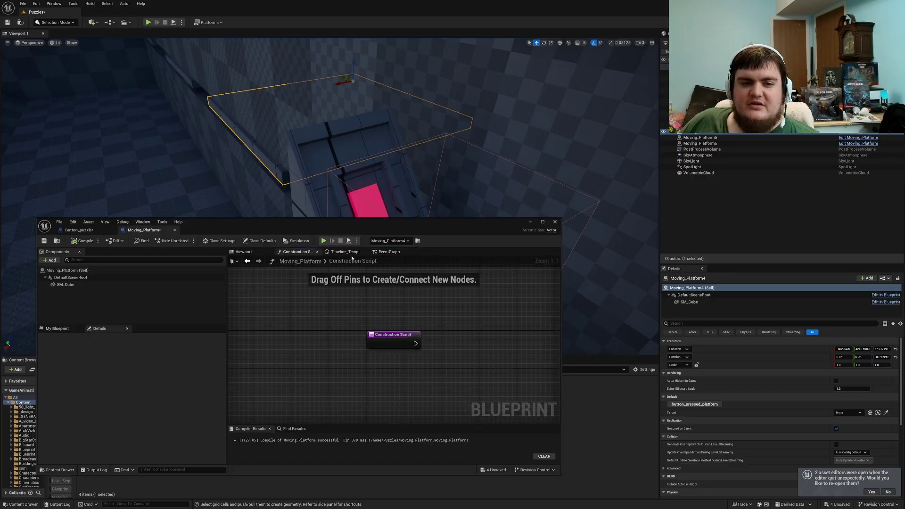
left_click(345, 252)
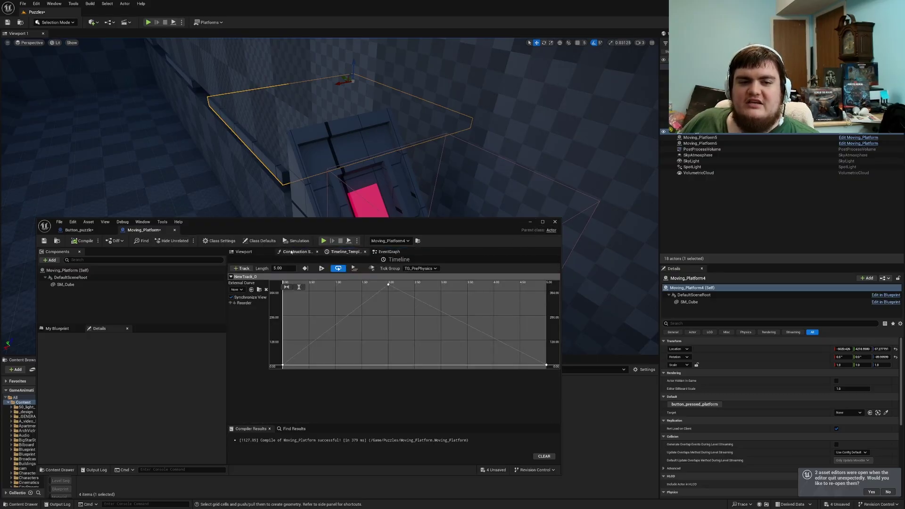
left_click(292, 252)
left_click(330, 251)
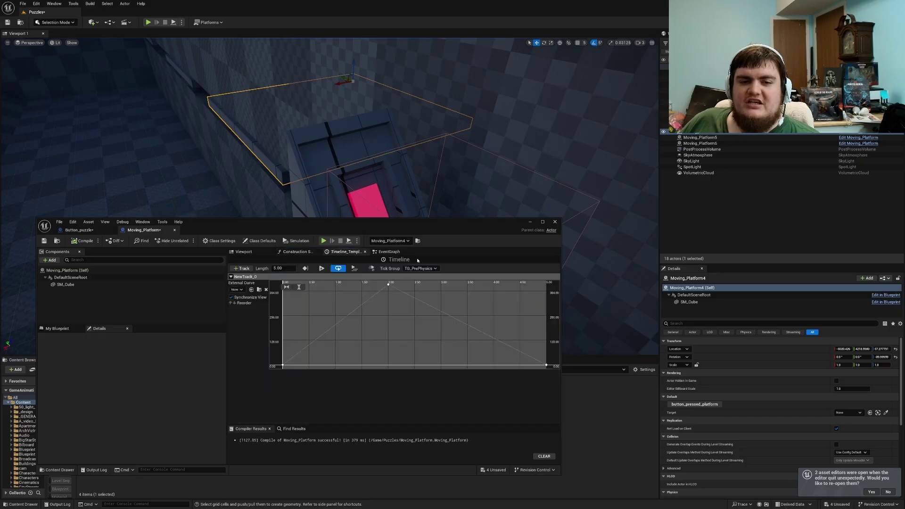
- Add a new variable of type Moving Platform Object Reference to the Button_puzzle Blueprint
left_click(386, 251)
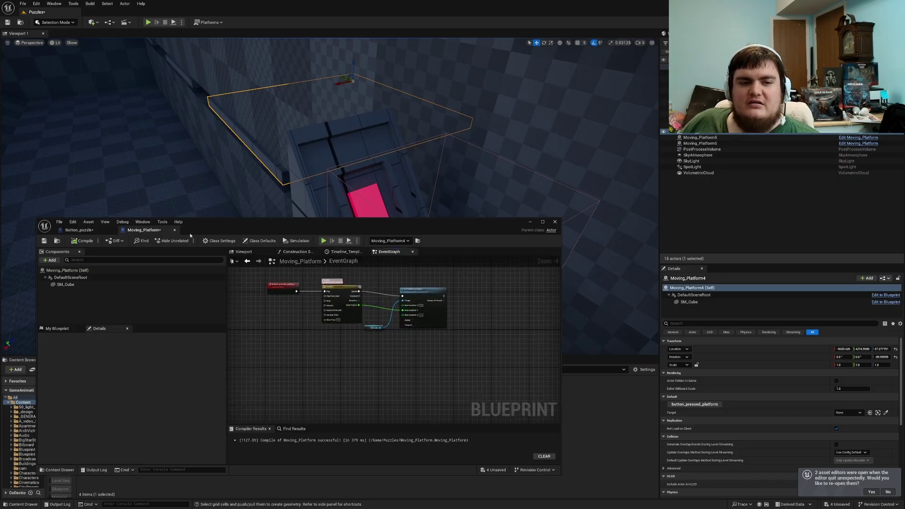
left_click(79, 230)
left_click(443, 349)
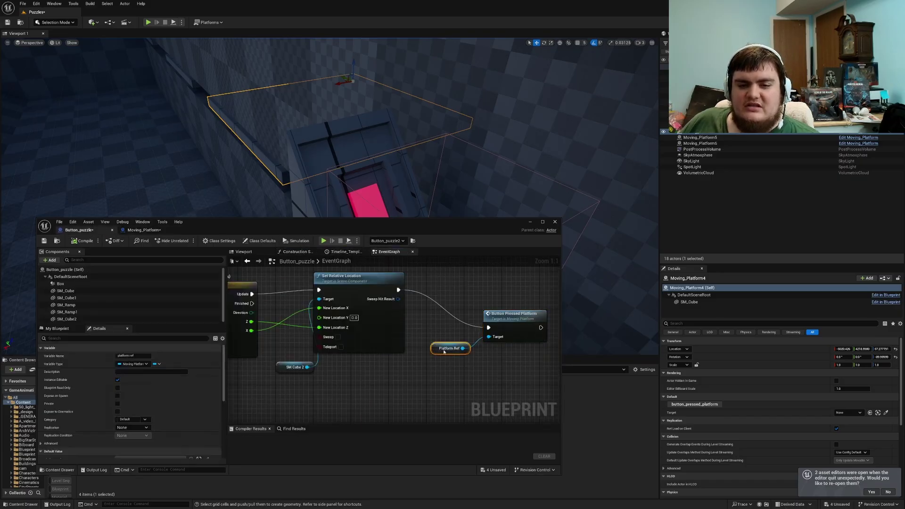
left_click(57, 329)
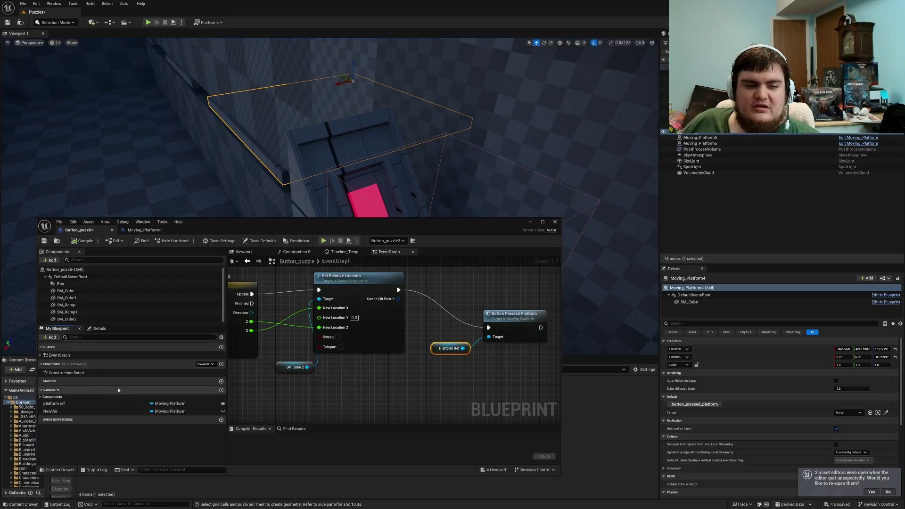
left_click(221, 391)
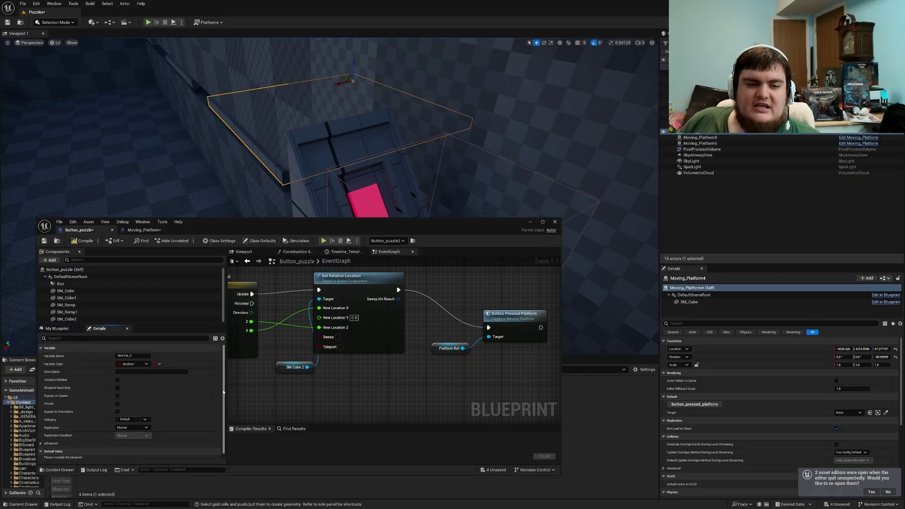
left_click(135, 363)
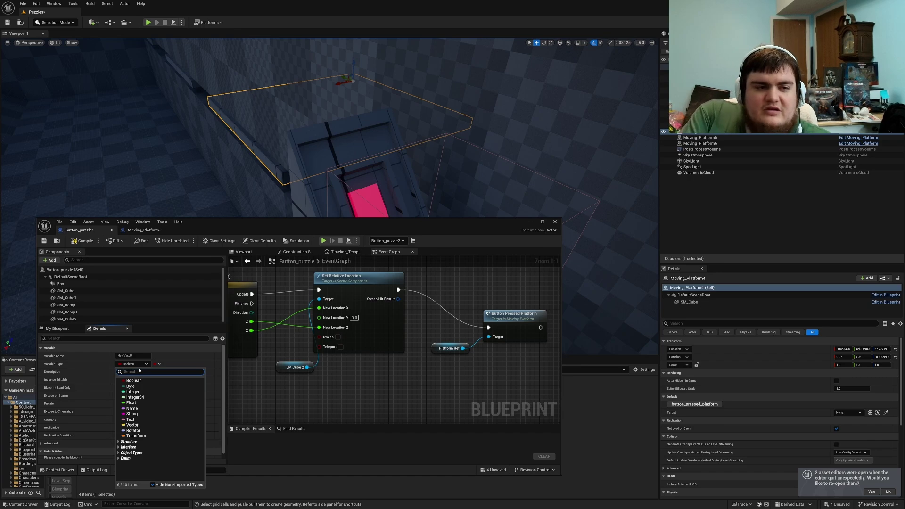
type("moving")
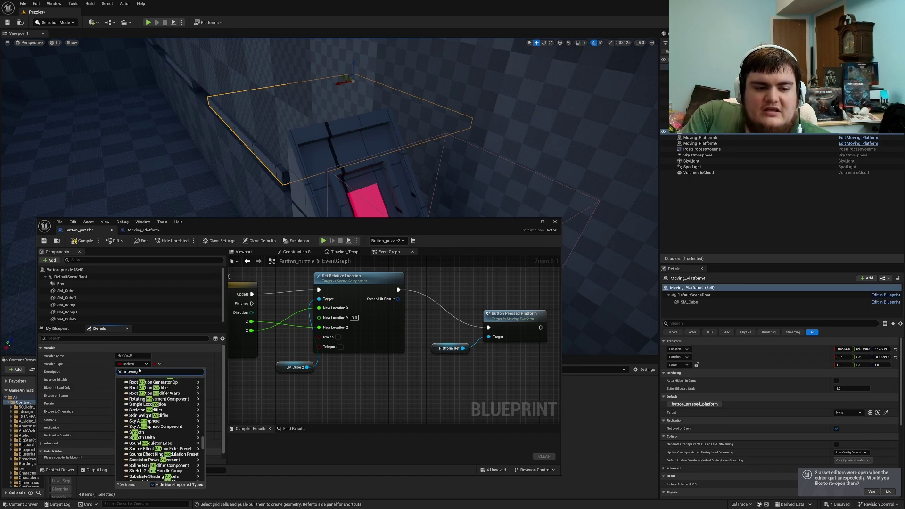
type(" pla")
mouse_move(156, 388)
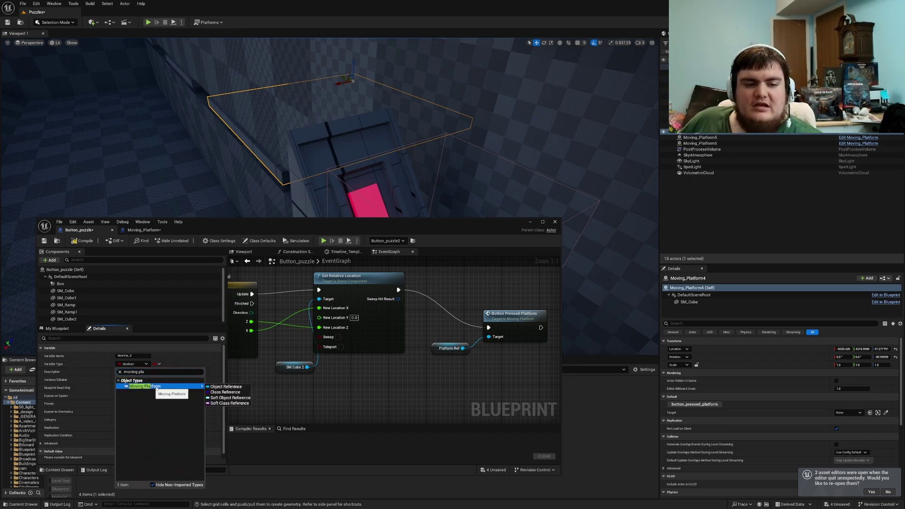
left_click(226, 386)
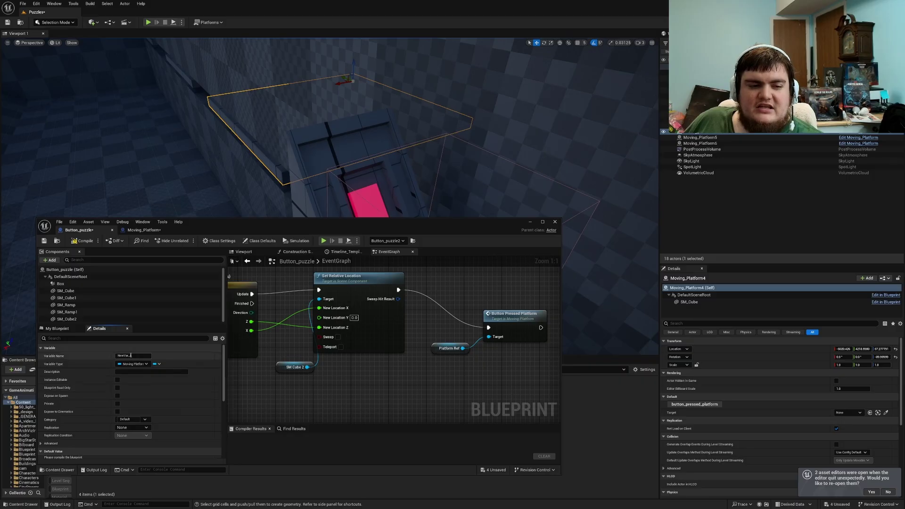
- Name the new Moving Platform reference variable Moving ref
left_click(131, 356)
type("M")
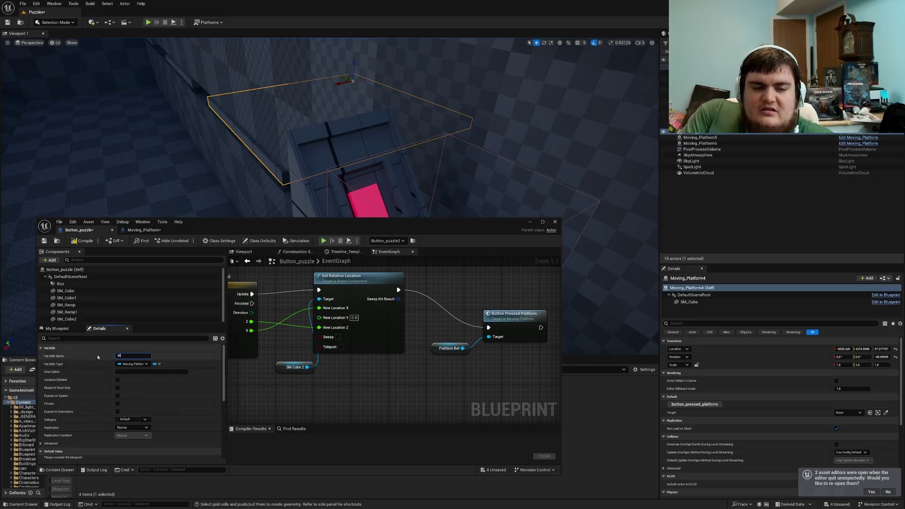
type("oving ref")
key("Return")
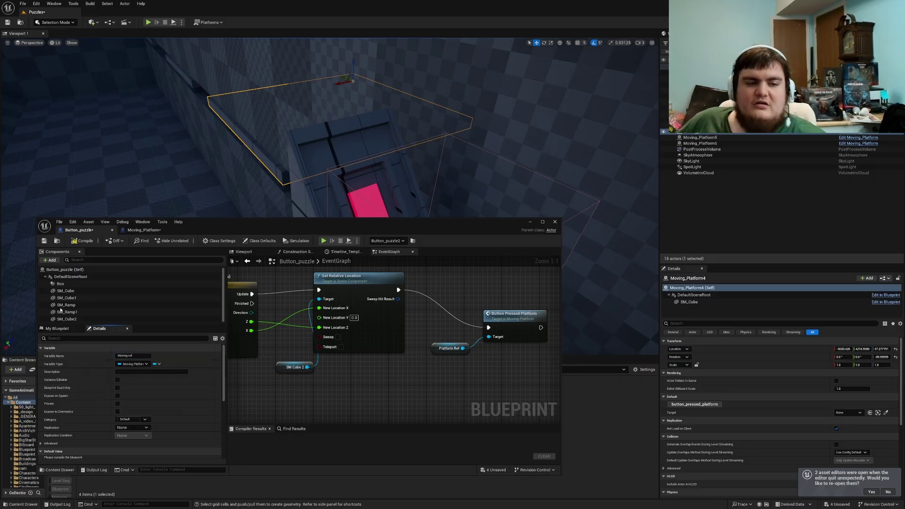
- Place a Moving ref getter in the Button_puzzle event graph and call Button Pressed Platform from it
left_click(57, 329)
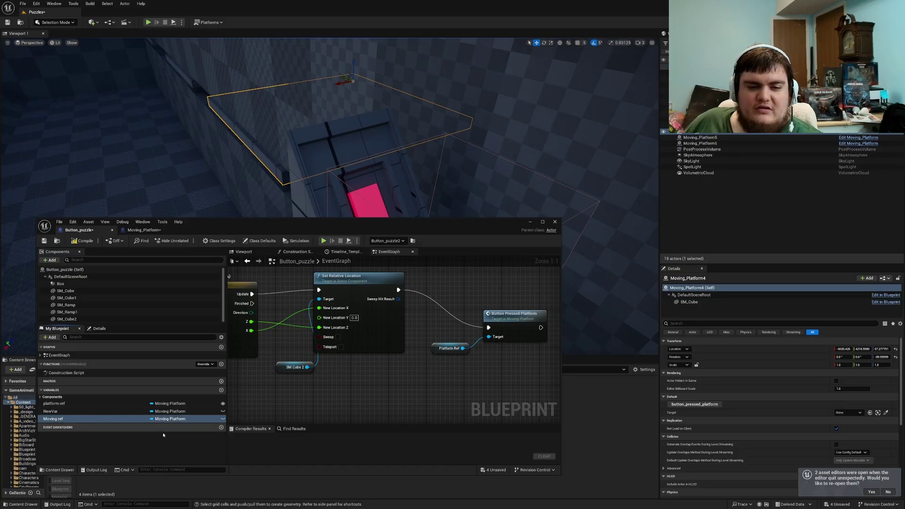
right_click_drag(283, 401, 270, 357)
left_click(53, 419)
left_click_drag(128, 406, 413, 353)
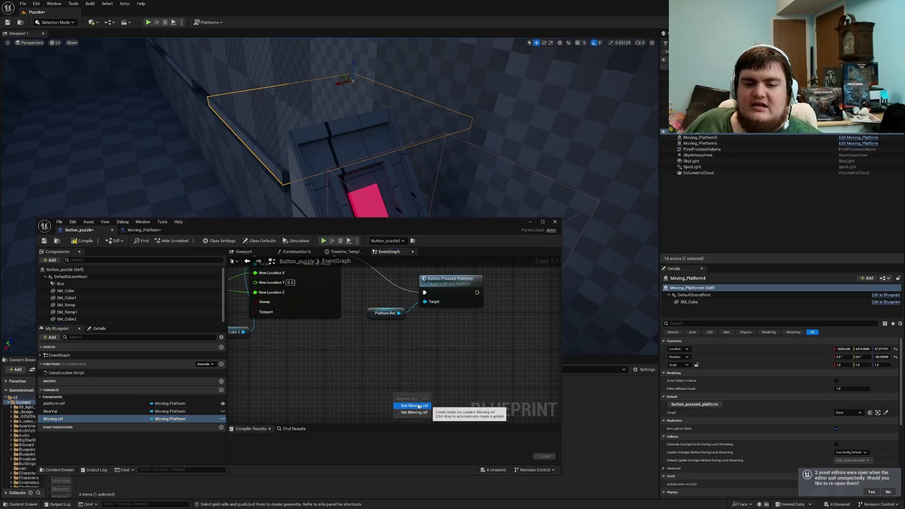
left_click(411, 404)
left_click_drag(423, 398, 499, 346)
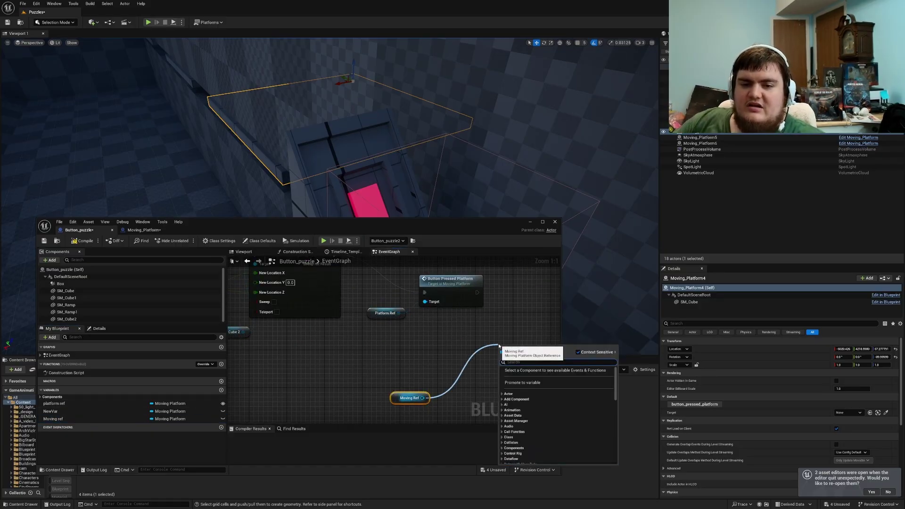
type("button")
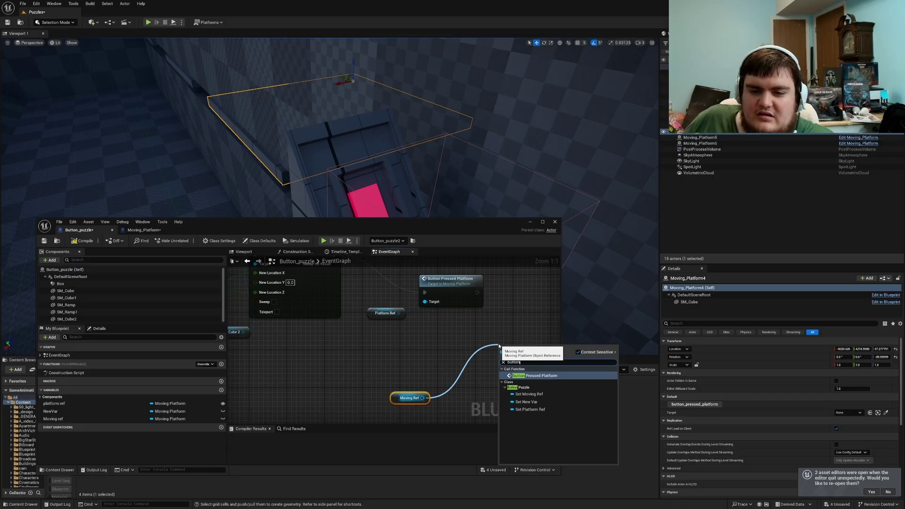
key("Return")
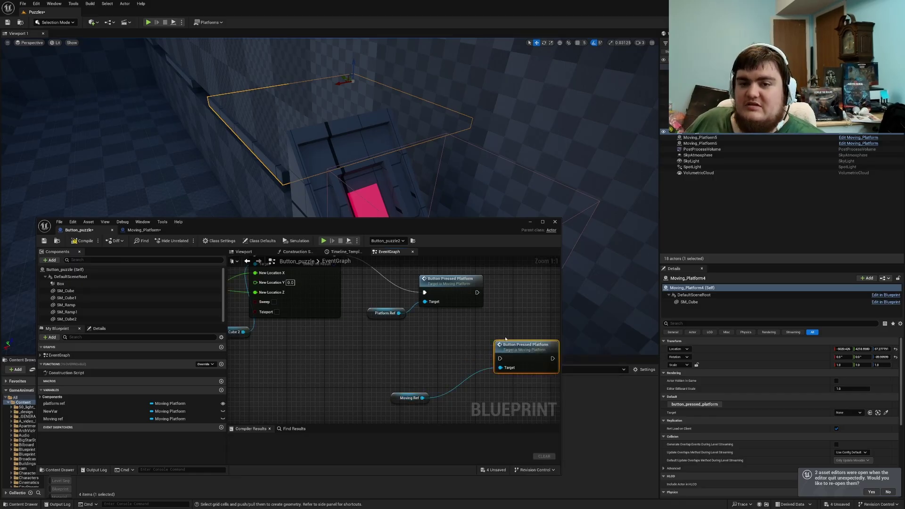
- Delete the Moving Ref getter together with its connected Button Pressed Platform call
right_click_drag(437, 374, 419, 376)
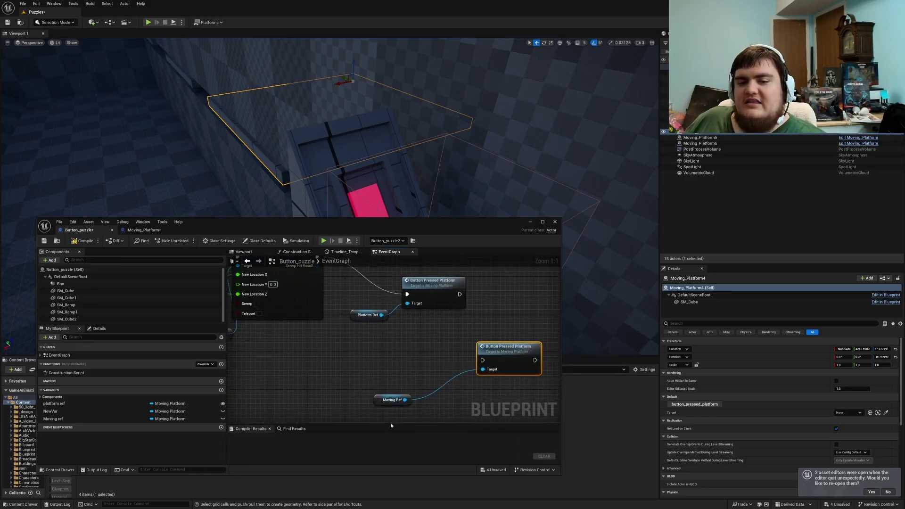
left_click_drag(352, 416, 528, 350)
key("Delete")
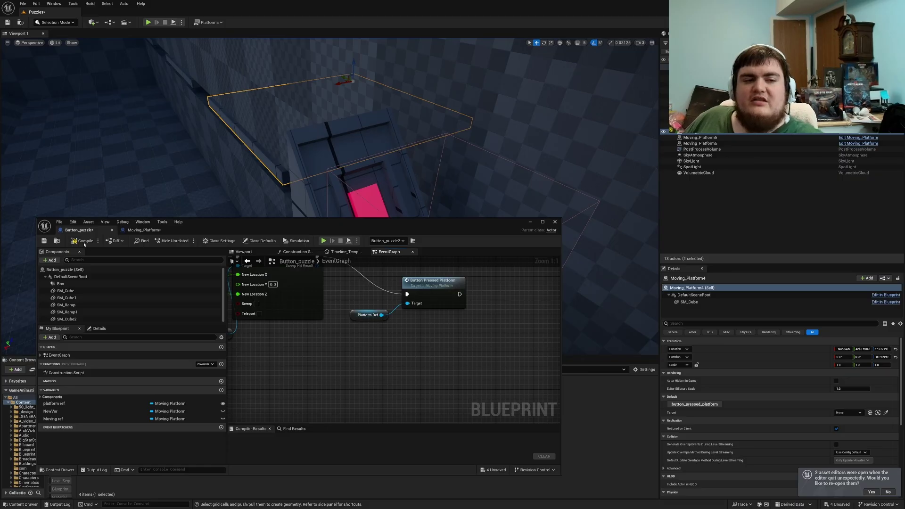
- Compile the Button_puzzle Blueprint and inspect the button pedestal's Platform Ref setting in the level
key("F7")
left_click(531, 222)
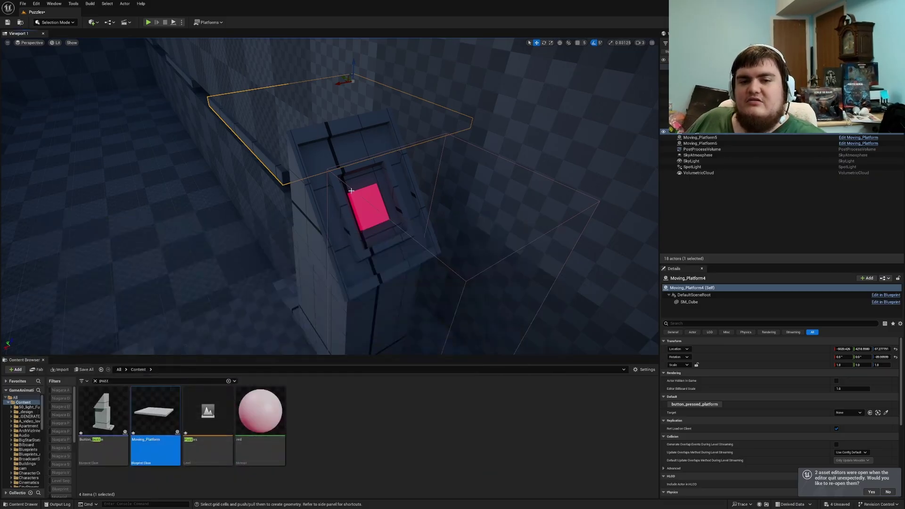
left_click(351, 190)
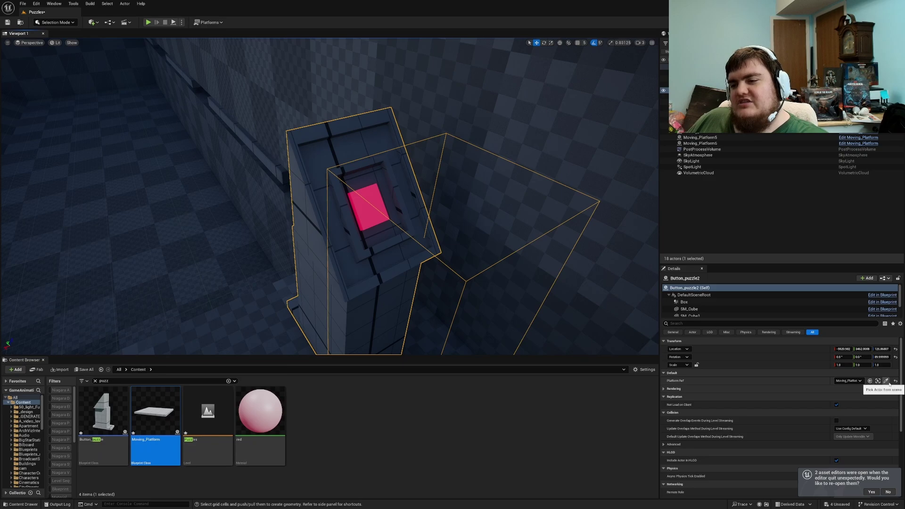
right_click_drag(238, 133, 462, 104)
key("s")
key("s")
key("f")
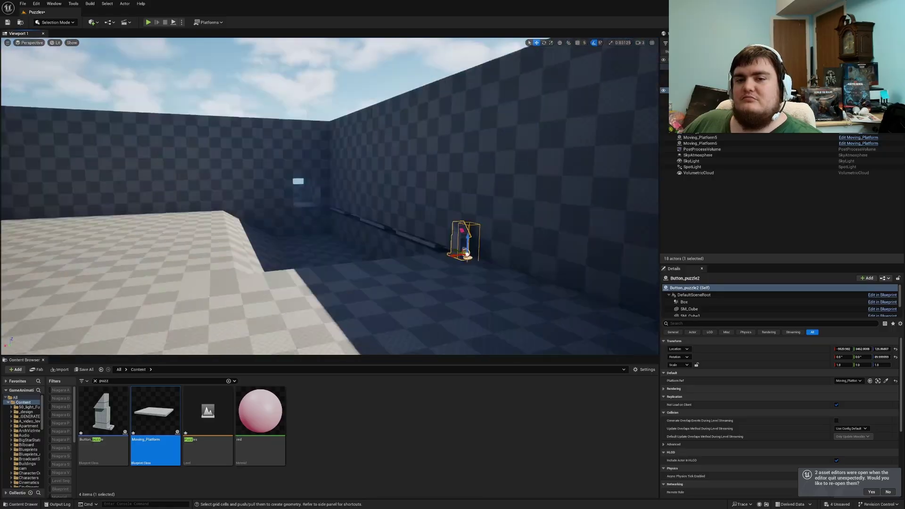
- Review the Button_puzzle node chain from the Timeline to Button Pressed Platform, and the SM_Cube2 component's details
key("alt+Tab")
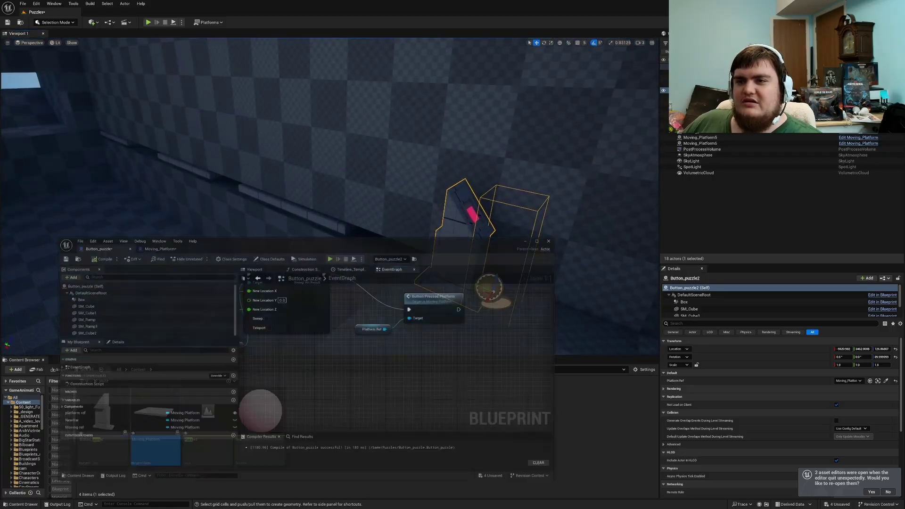
right_click_drag(310, 329, 477, 379)
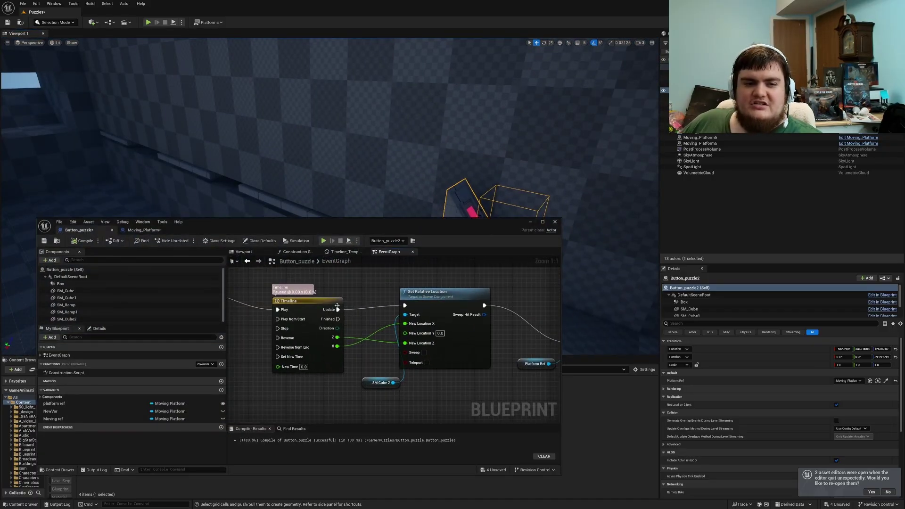
right_click_drag(365, 307, 269, 316)
right_click_drag(532, 334, 340, 294)
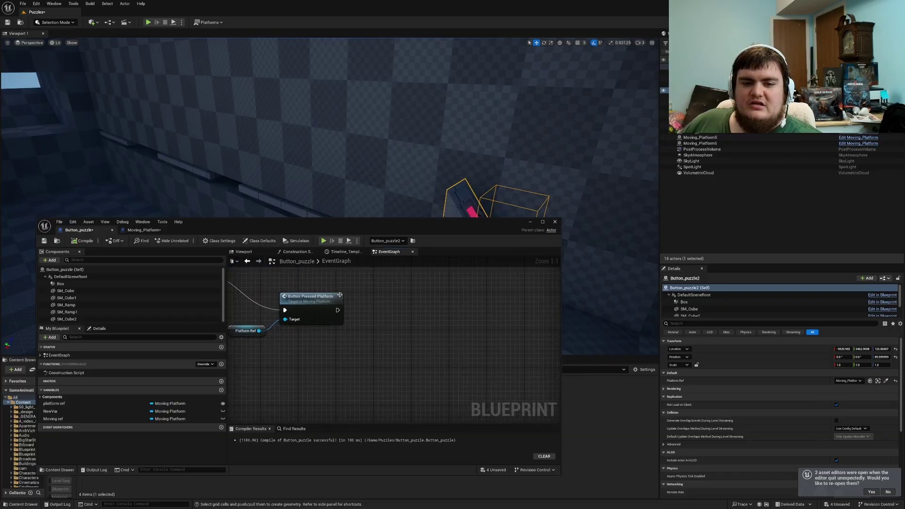
left_click(71, 319)
left_click(98, 329)
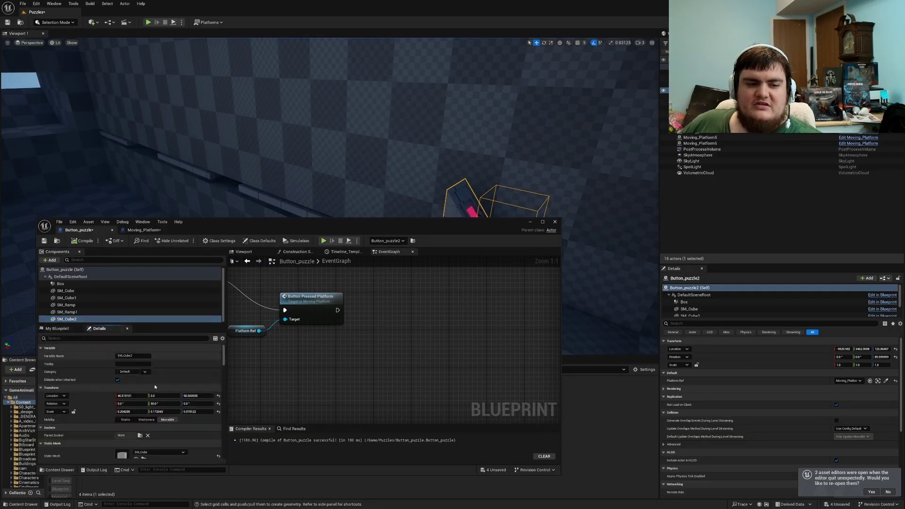
scroll(142, 412, "down", 3)
- Add a Set Material node targeting SM_Cube2 and run it after the Button Pressed Platform call
left_click_drag(67, 319, 475, 298)
type("sen")
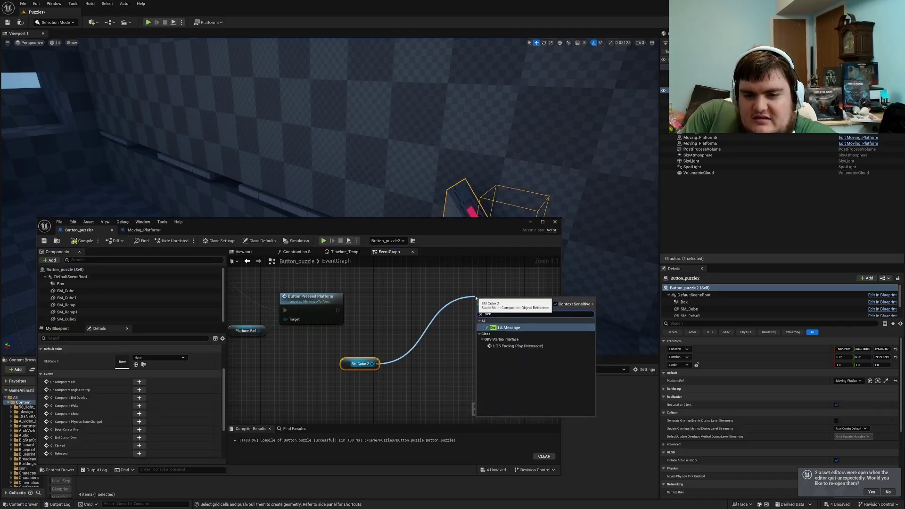
key("BackSpace")
type("t materi")
key("Return")
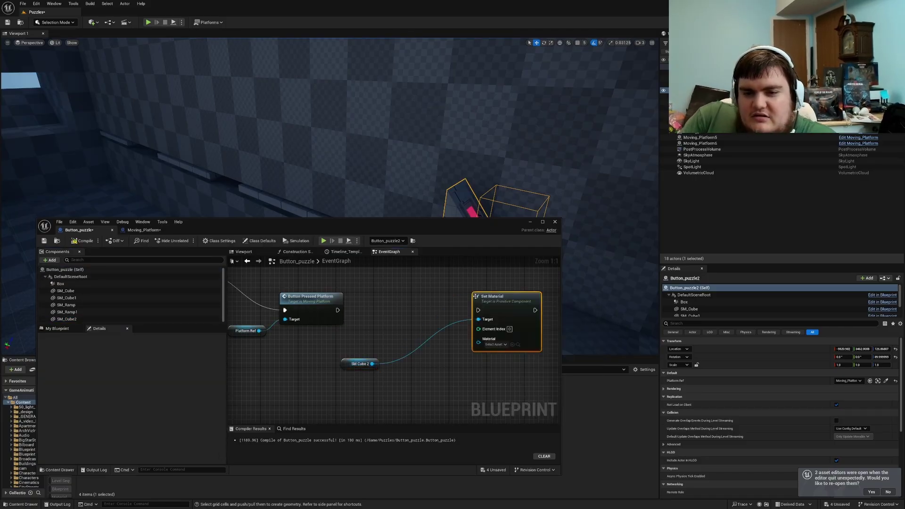
left_click_drag(338, 309, 478, 309)
left_click(519, 363)
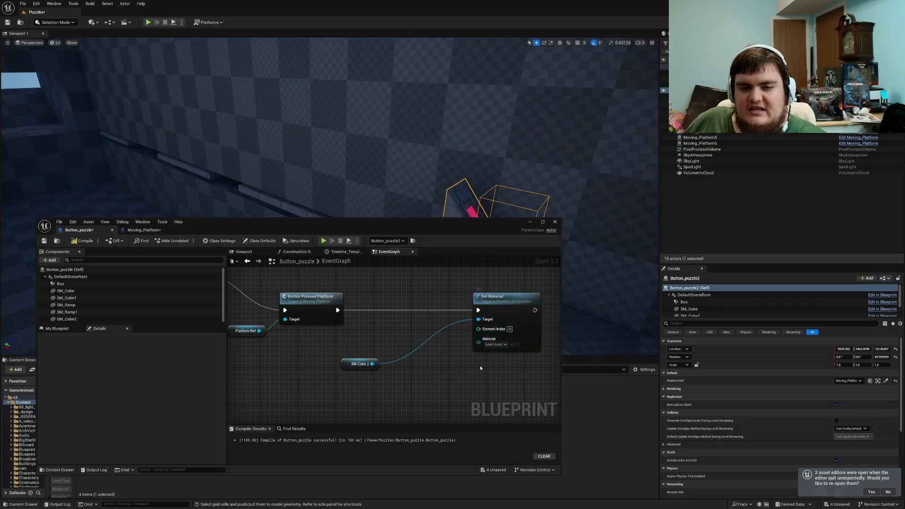
- Duplicate the red material as Green and assign the copy to the Set Material node's Material input
left_click_drag(282, 222, 275, 121)
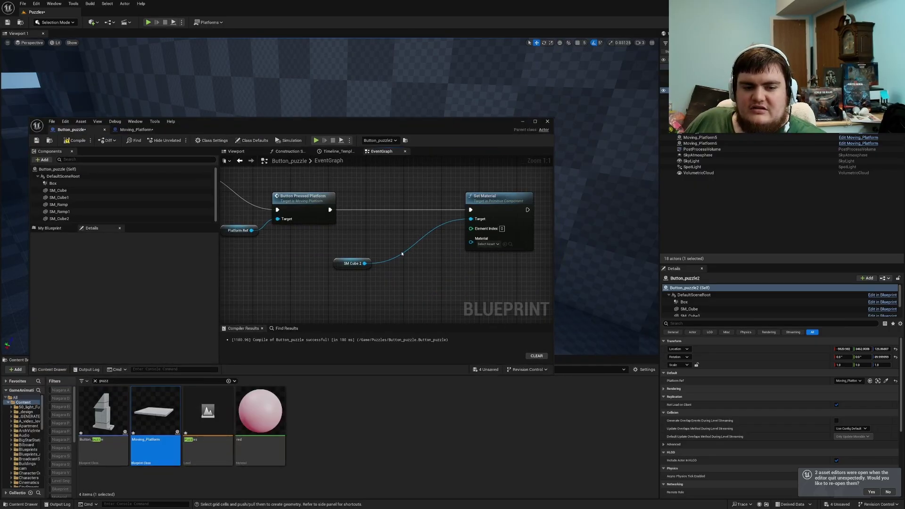
right_click(246, 448)
left_click(269, 321)
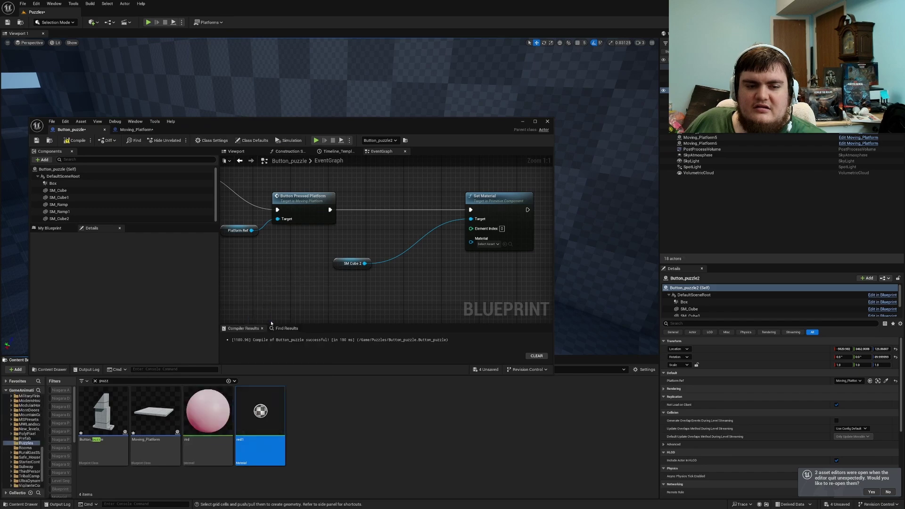
type("Green")
key("Return")
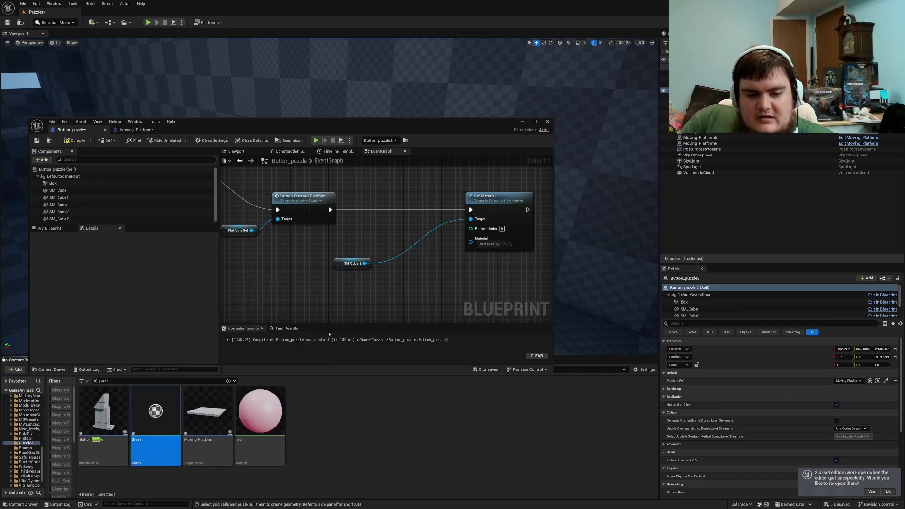
left_click_drag(155, 411, 490, 242)
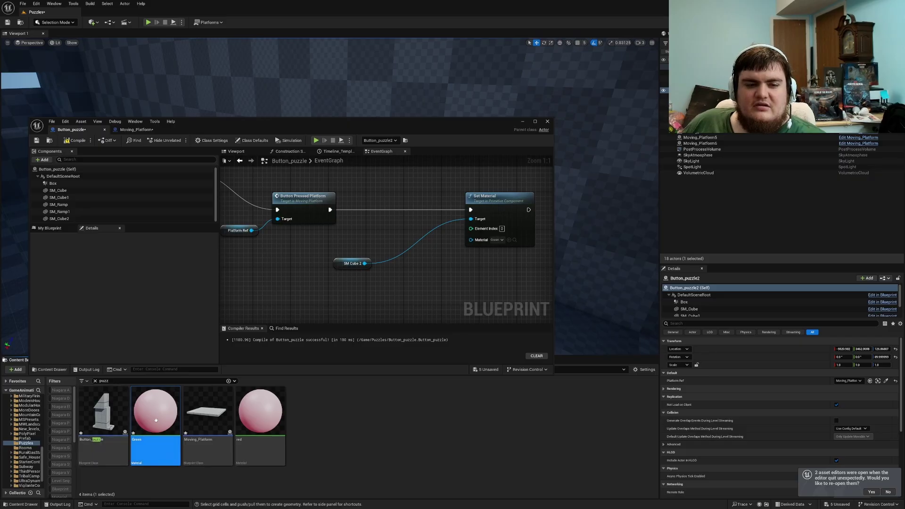
- Set the colour constant feeding the Green material's emissive colour to bright green
double_click(156, 411)
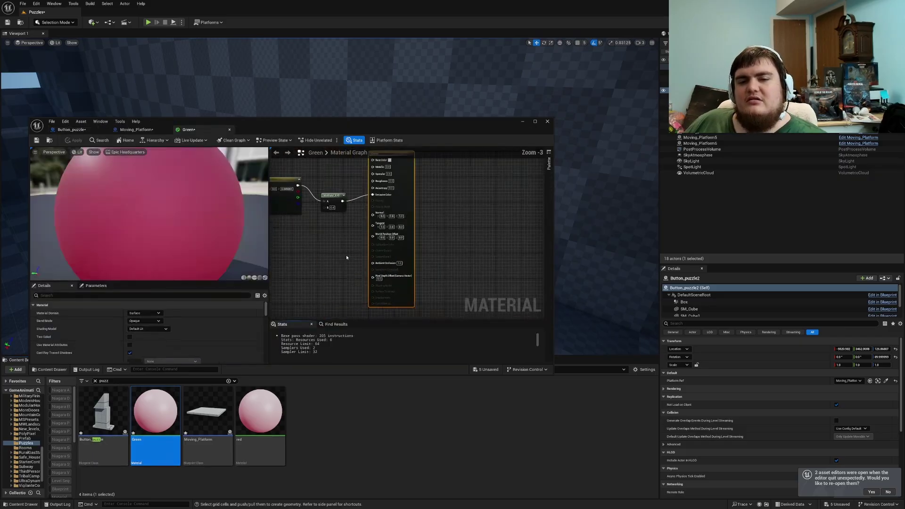
left_click(305, 212)
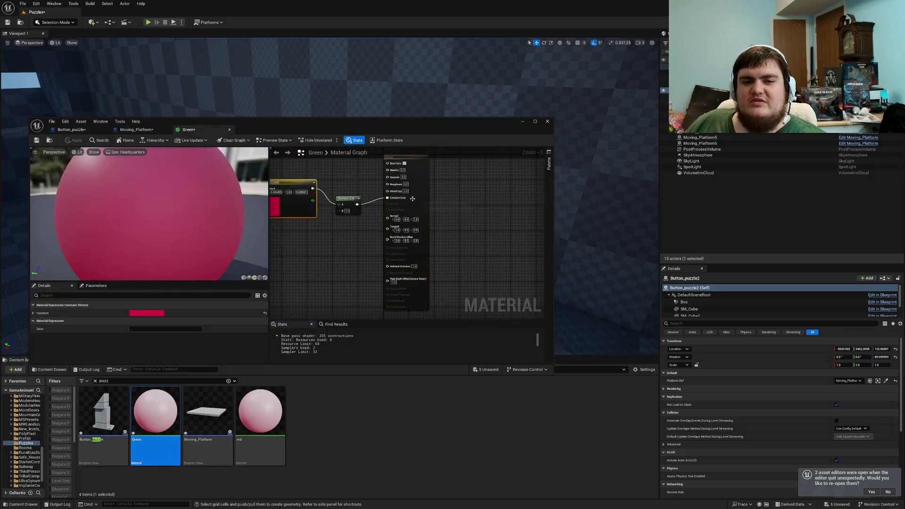
left_click(146, 314)
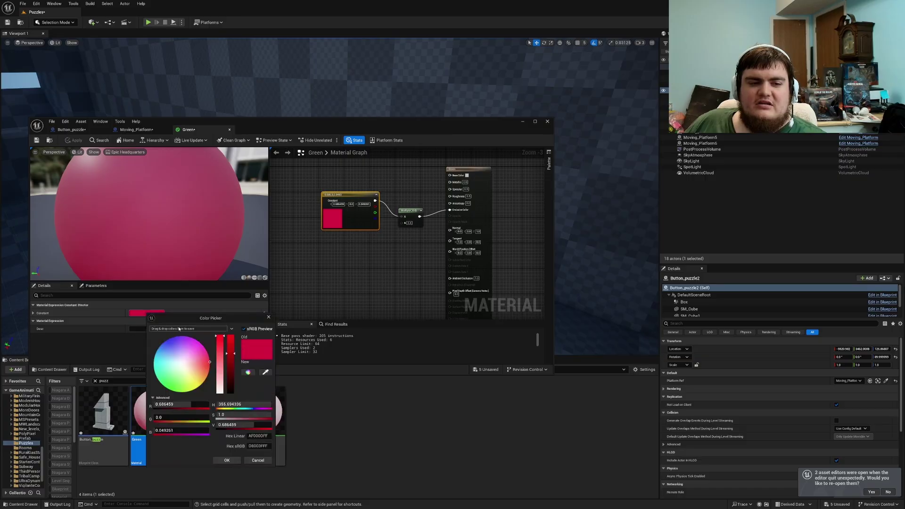
left_click(170, 390)
left_click(225, 461)
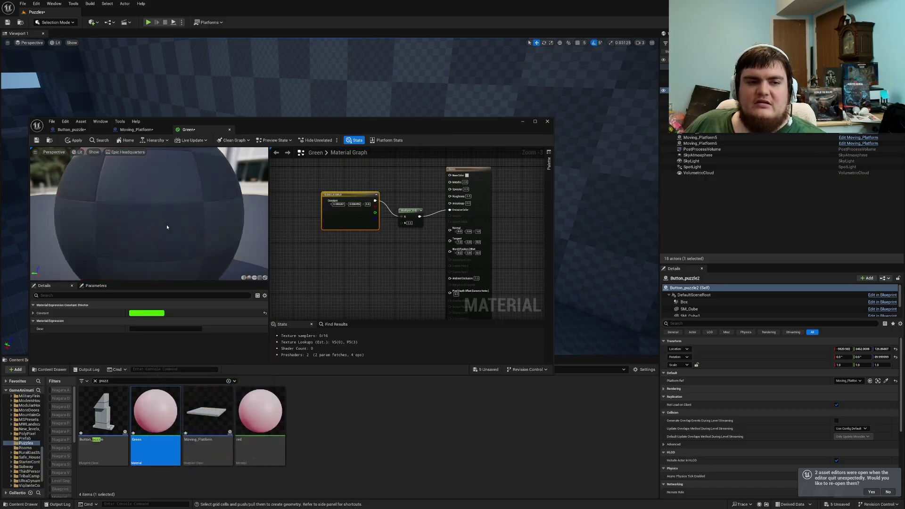
- Apply the Green material's changes to the original material and return to the level
left_click(76, 141)
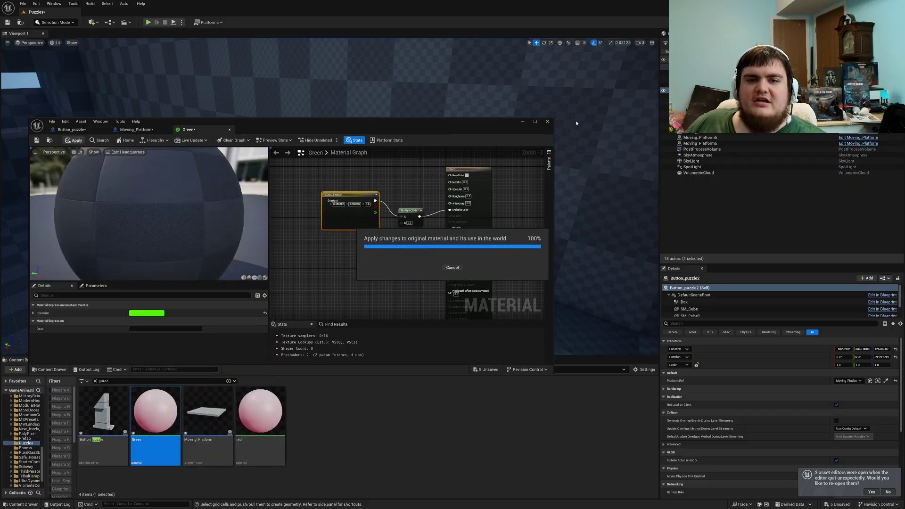
left_click(522, 122)
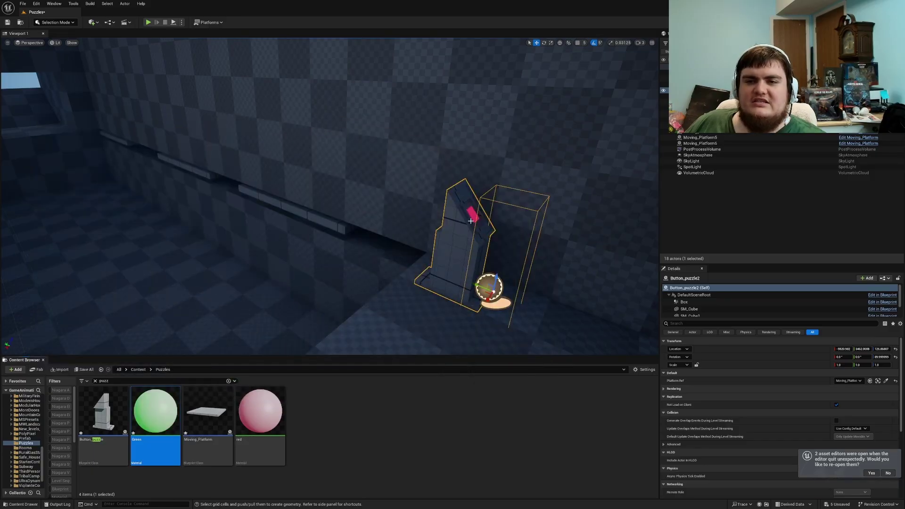
- Place a copy of the button beside the original and play-test the level to check the button's colour change when activated
right_click_drag(471, 220, 428, 264)
left_click_drag(391, 258, 277, 240, "alt")
left_click(147, 23)
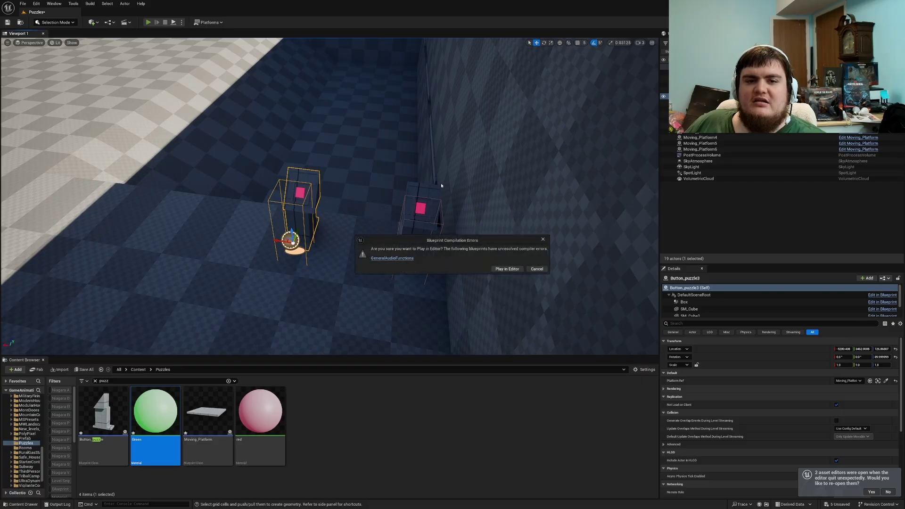
left_click(507, 269)
key("w")
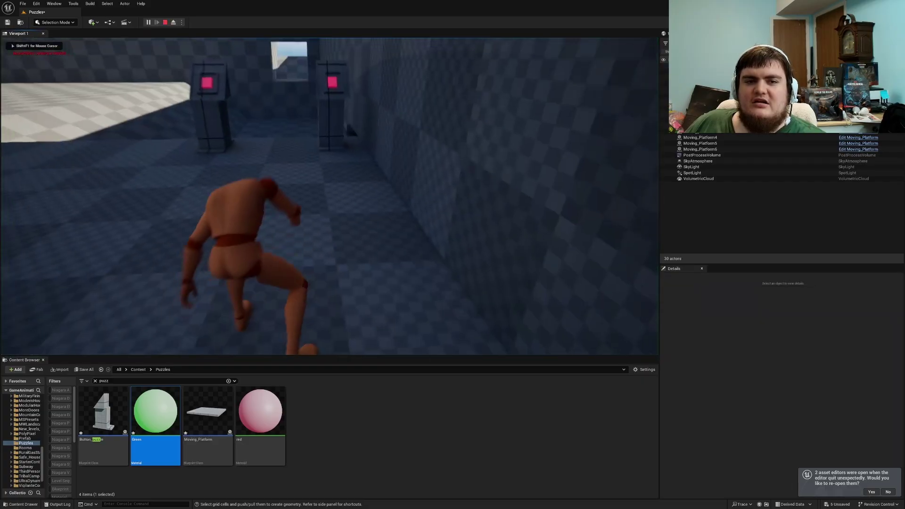
key("e")
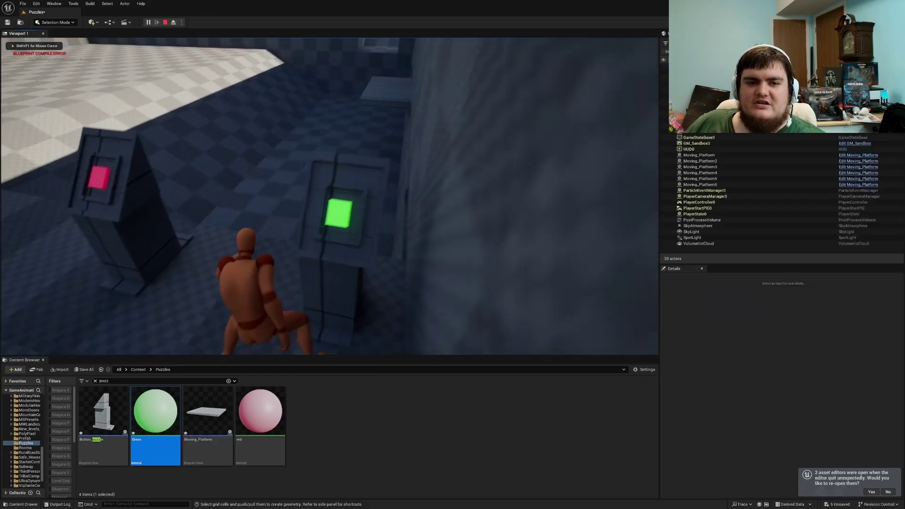
key("w")
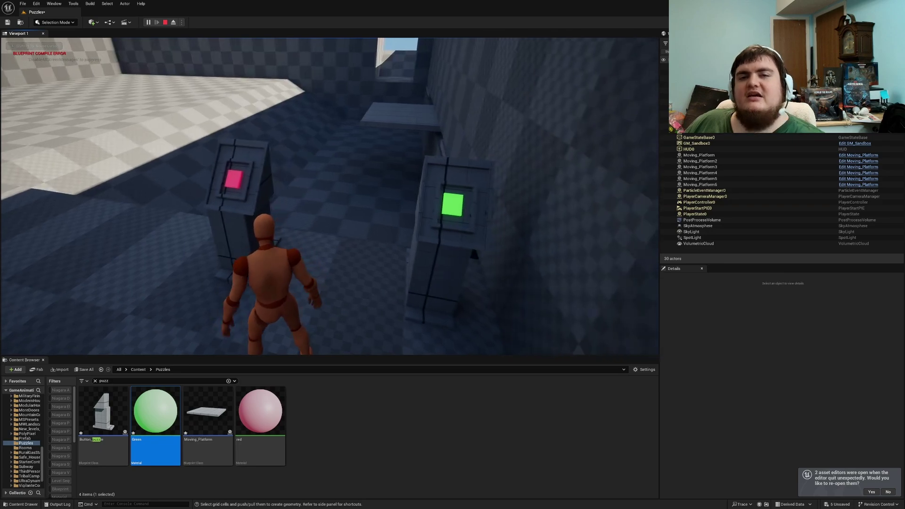
key("w")
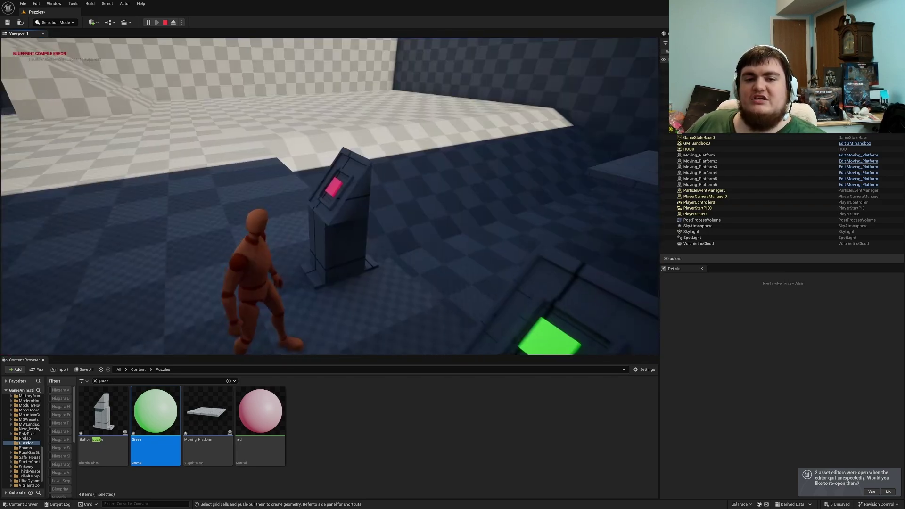
key("Escape")
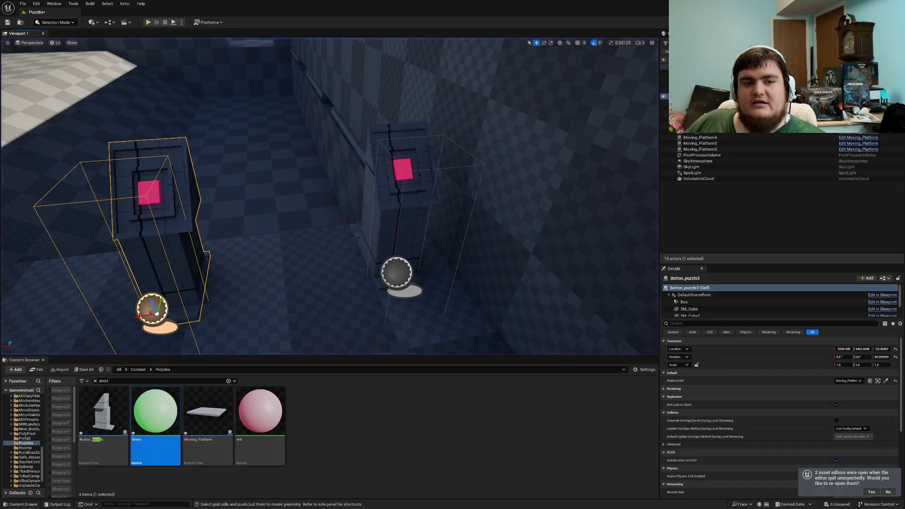
- Delete the copied button and select the original button against the wall
key("Delete")
right_click_drag(315, 171, 407, 173)
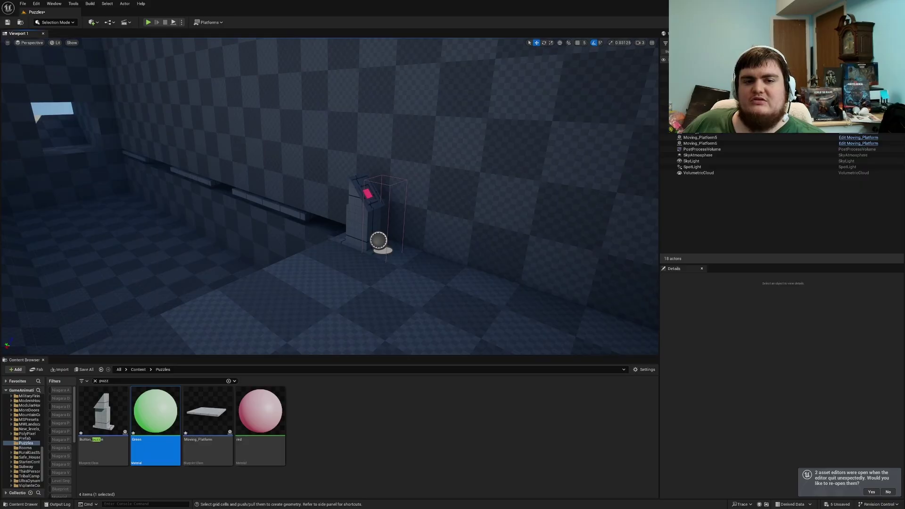
mouse_move(434, 155)
right_mouse_down()
mouse_move(533, 137)
mouse_move(453, 163)
mouse_move(410, 160)
mouse_move(435, 155)
mouse_move(394, 173)
mouse_move(419, 144)
mouse_move(488, 172)
mouse_move(488, 151)
mouse_move(382, 158)
mouse_move(448, 152)
right_mouse_up()
left_click(441, 174)
left_click(437, 171)
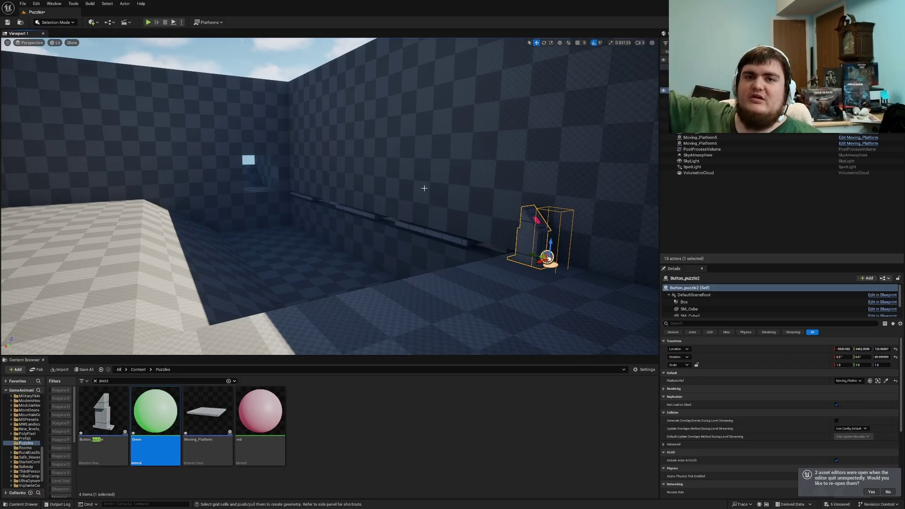
- Place a Button_puzzle on the floor inside the dark recess beneath the raised ledge
right_click_drag(417, 163, 580, 181)
key("w")
right_click_drag(330, 196, 349, 193)
key("s")
right_click_drag(566, 179, 556, 176)
left_click_drag(103, 410, 269, 206)
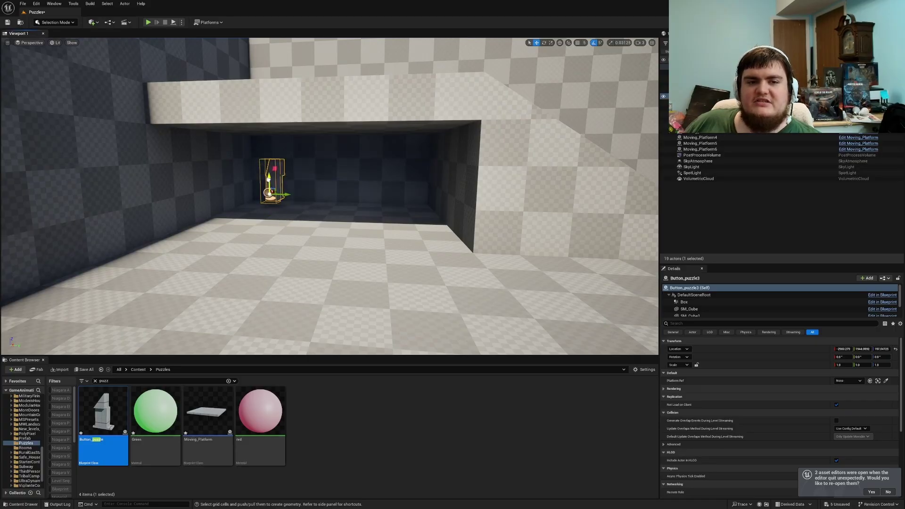
key("f")
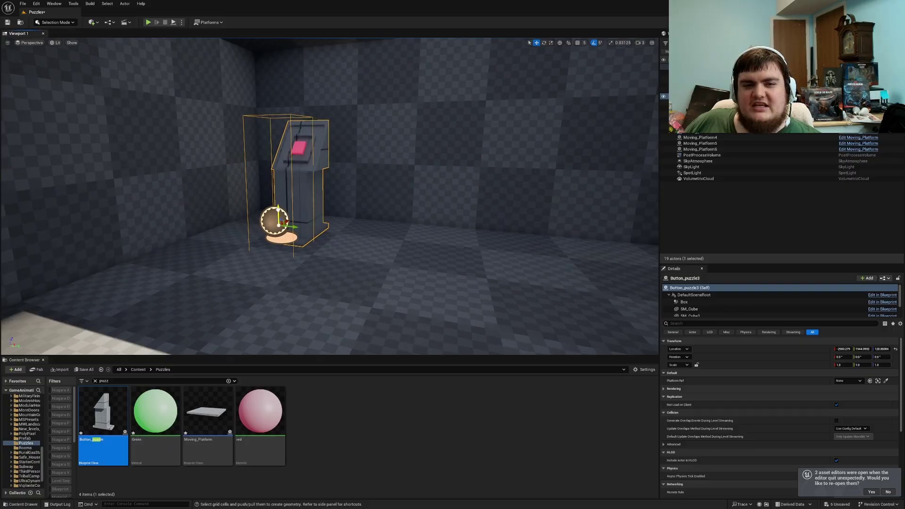
- Edit the existing room mesh with CubeGrid, pulling the top strips of the walls across the room to form a ceiling
key("s")
right_click_drag(279, 210, 250, 217)
key("w")
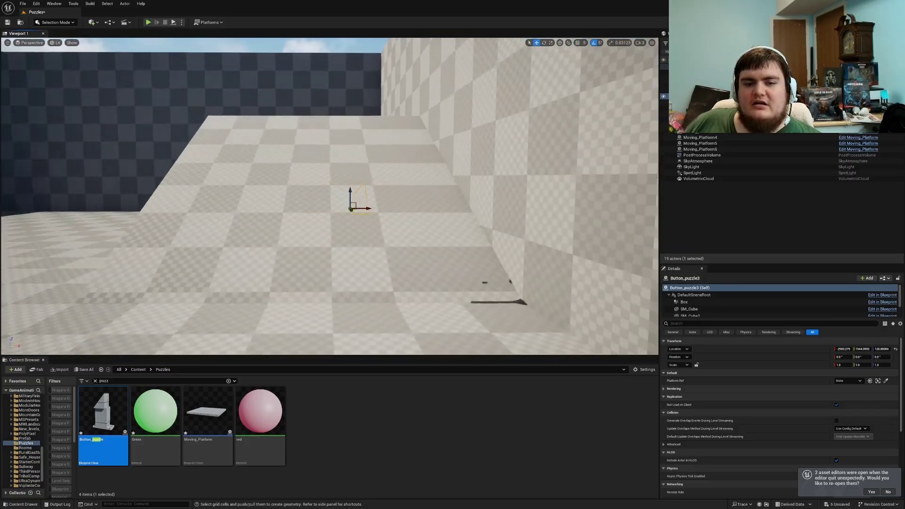
mouse_move(351, 209)
right_mouse_down()
mouse_move(302, 188)
mouse_move(359, 236)
mouse_move(283, 198)
mouse_move(348, 203)
right_mouse_up()
left_click(396, 202)
key("shift+5")
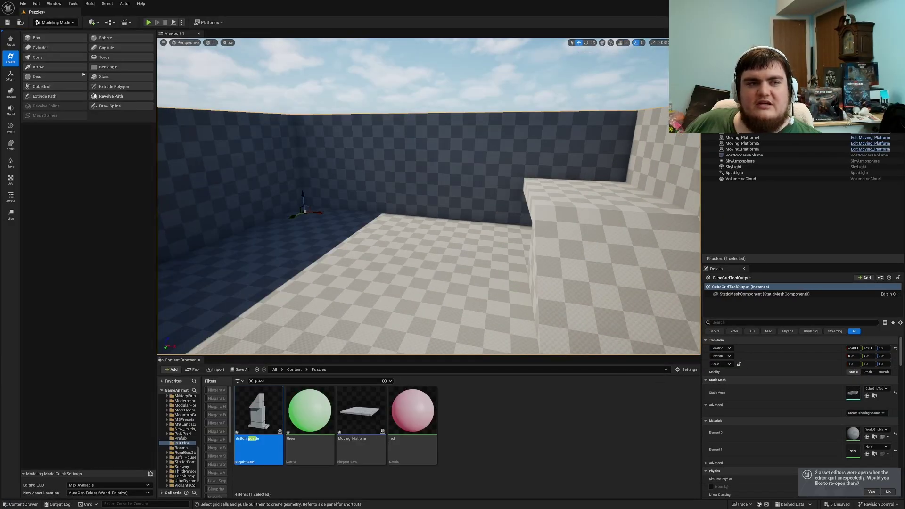
left_click(43, 87)
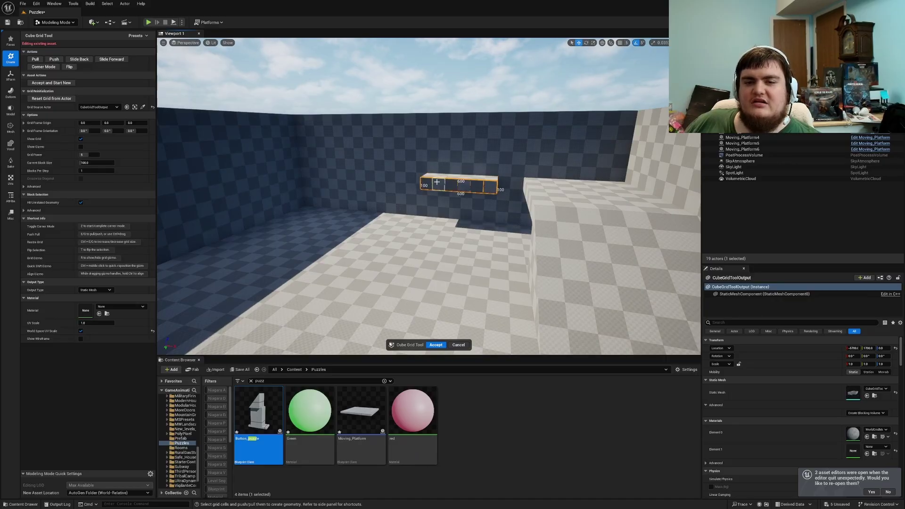
key("a")
right_click_drag(449, 178, 429, 130)
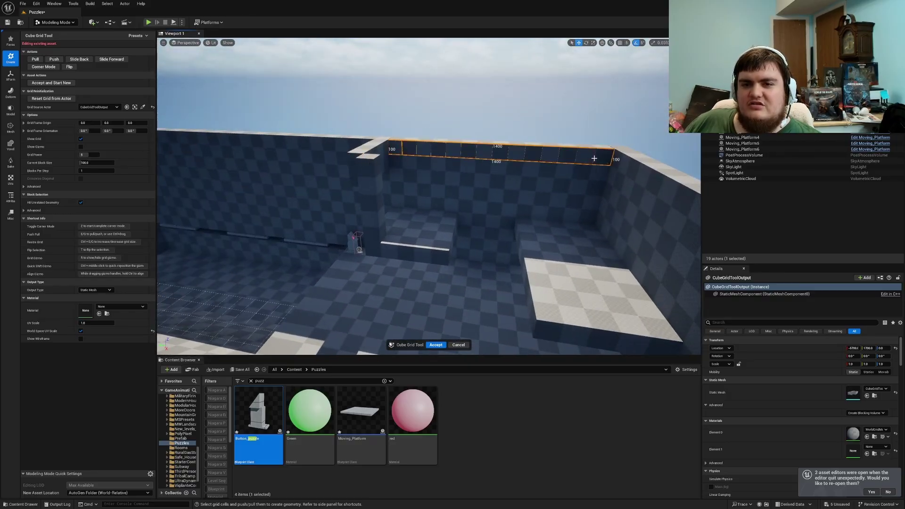
key("e")
key("e")
key("e")
key("e")
key("e")
mouse_move(594, 160)
right_mouse_down()
mouse_move(608, 162)
mouse_move(601, 169)
mouse_move(587, 146)
mouse_move(592, 156)
right_mouse_up()
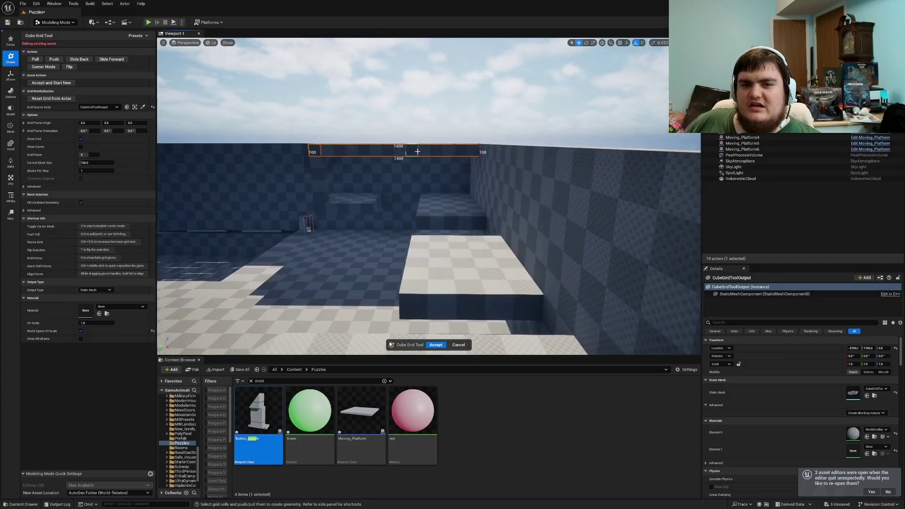
right_click_drag(476, 150, 480, 187)
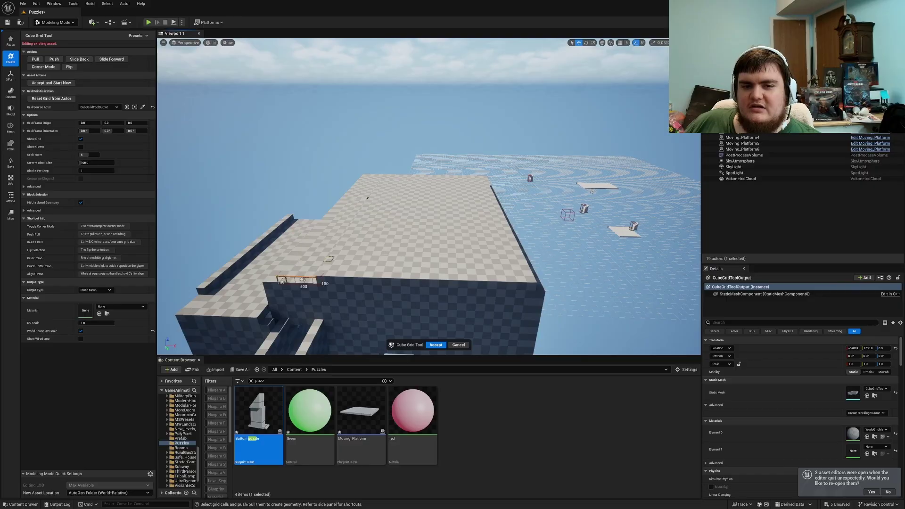
- Add a support pillar between the floor and the floating ledge in the covered room, and accept the CubeGrid edits
right_click_drag(385, 255, 396, 227)
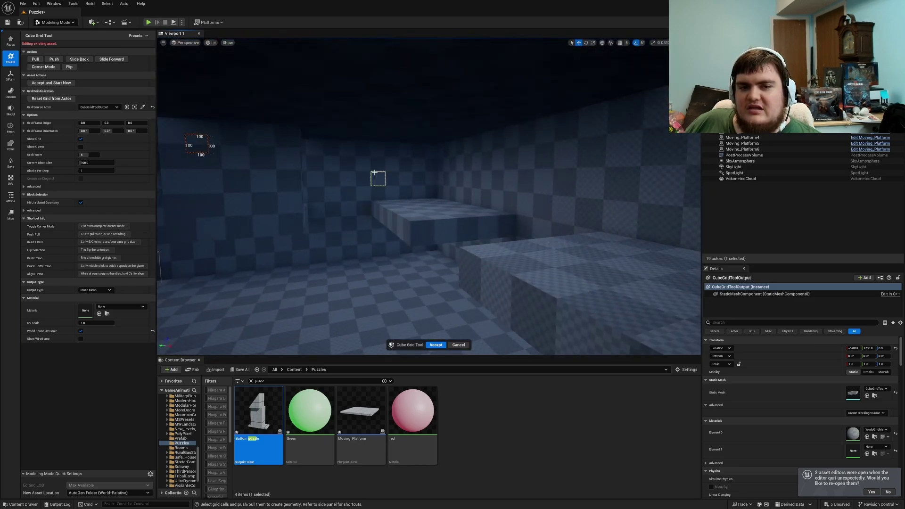
right_click_drag(375, 149, 480, 164)
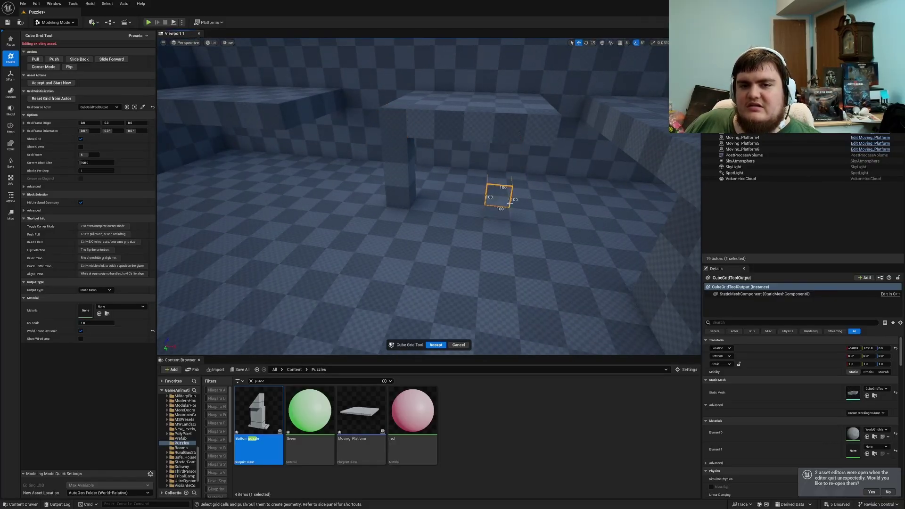
right_click_drag(527, 217, 618, 256)
right_click_drag(452, 226, 503, 241)
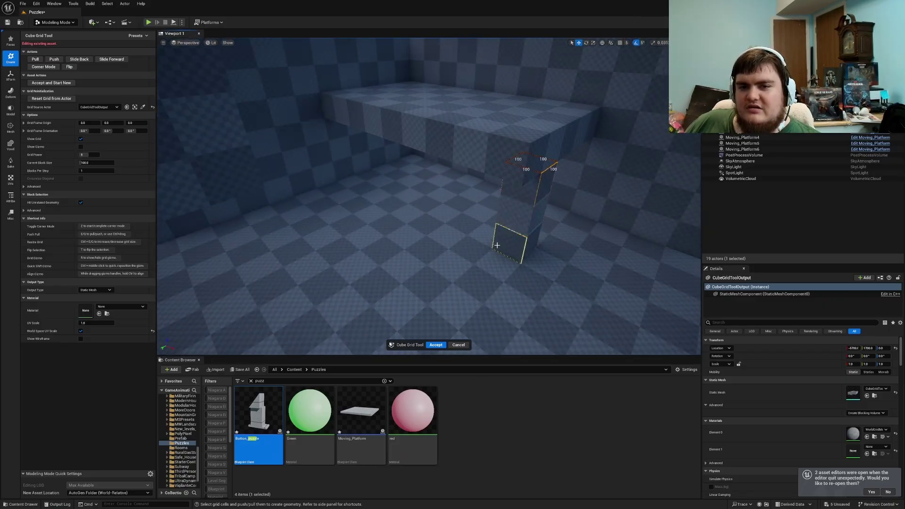
right_click_drag(498, 256, 655, 232)
right_click_drag(495, 233, 403, 226)
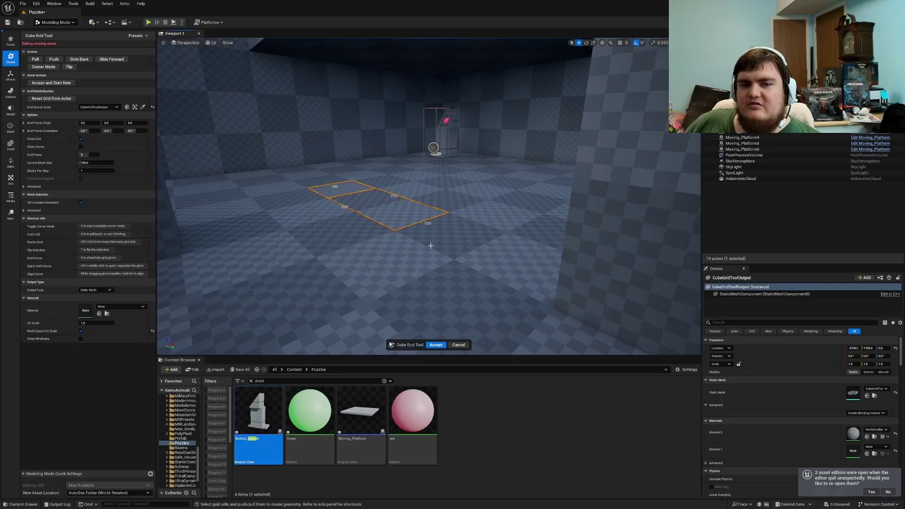
right_click_drag(484, 262, 423, 339)
left_click(435, 345)
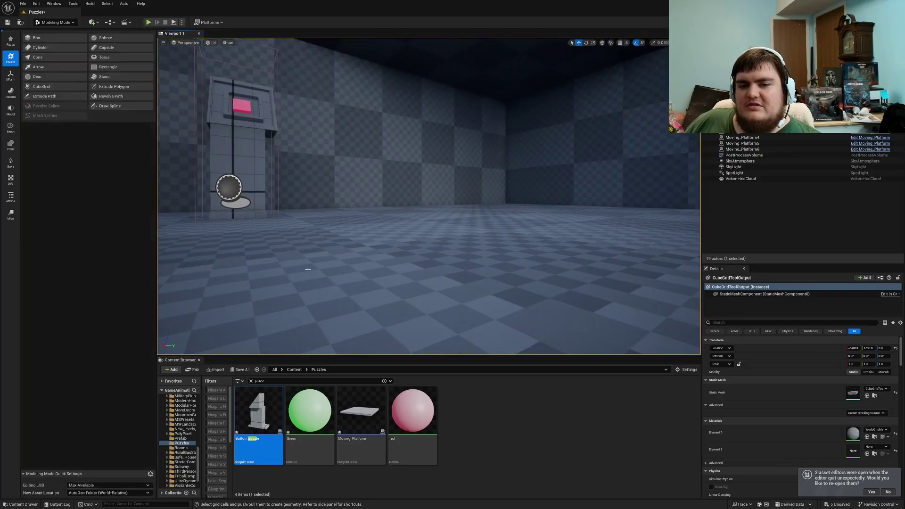
- Rotate the new button about 90° and move it against the wall in the covered room
right_click_drag(446, 283, 415, 278)
left_click(327, 190)
right_click_drag(328, 191, 334, 180)
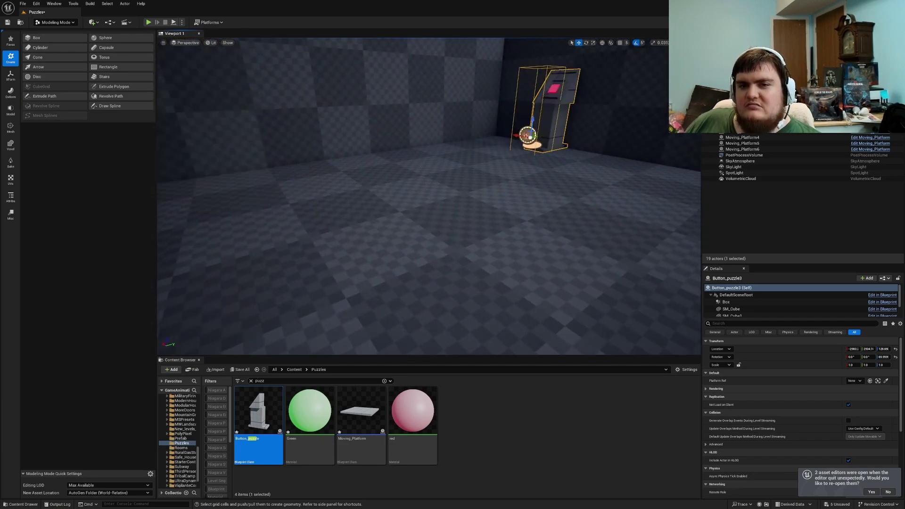
right_click_drag(527, 135, 468, 129)
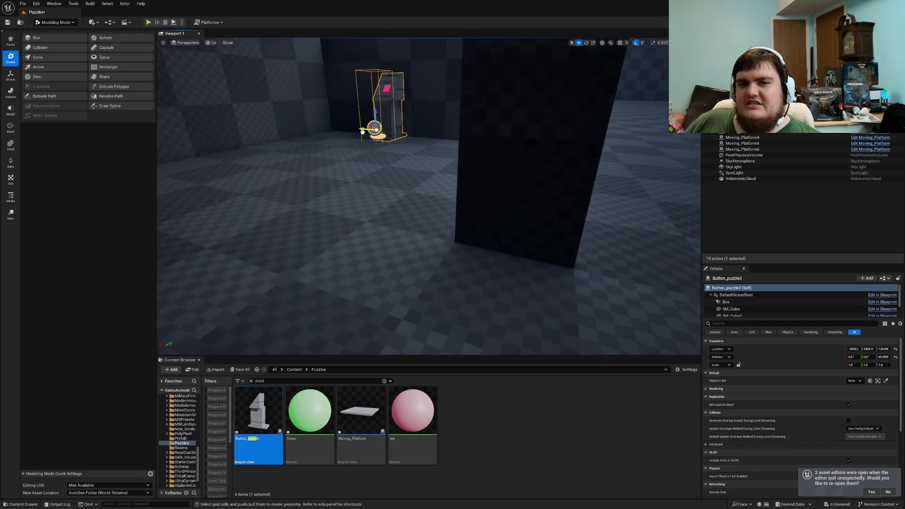
left_click_drag(362, 132, 369, 132)
- Set the covered room button's Platform Ref by picking a moving platform along the wall in the level
left_click(408, 150)
key("w")
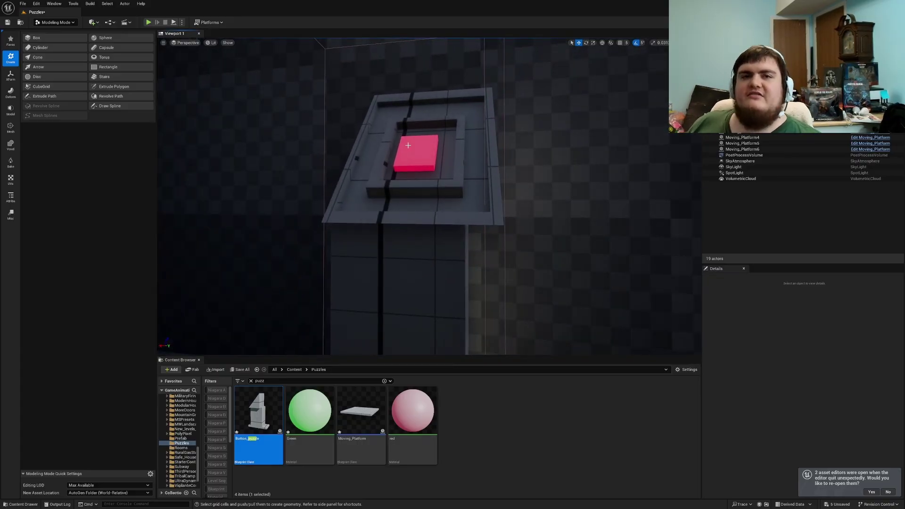
right_click_drag(429, 196, 188, 217)
key("w")
key("w")
right_click_drag(377, 182, 622, 181)
right_click_drag(330, 181, 627, 182)
right_click_drag(481, 182, 306, 200)
left_click(386, 193)
left_click(886, 381)
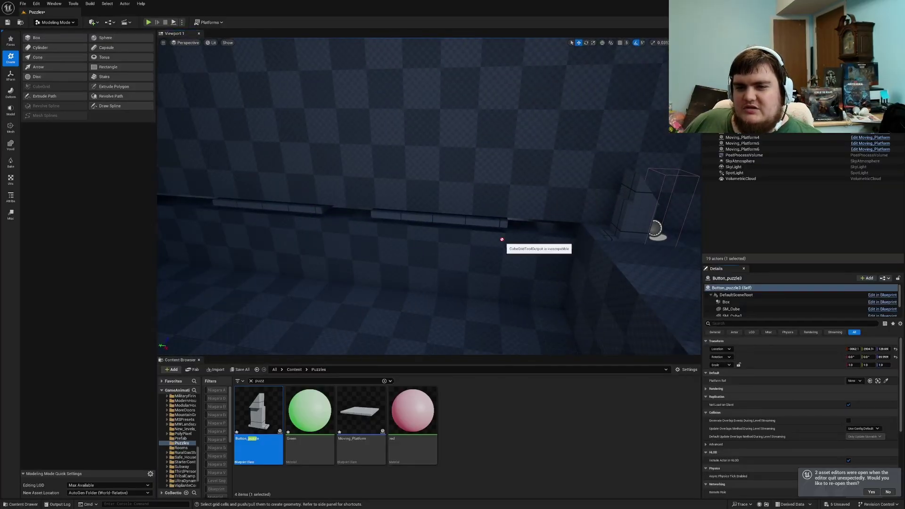
- Place another Button_puzzle on the upper corridor floor and rotate it about 90°
right_click_drag(424, 198, 273, 213)
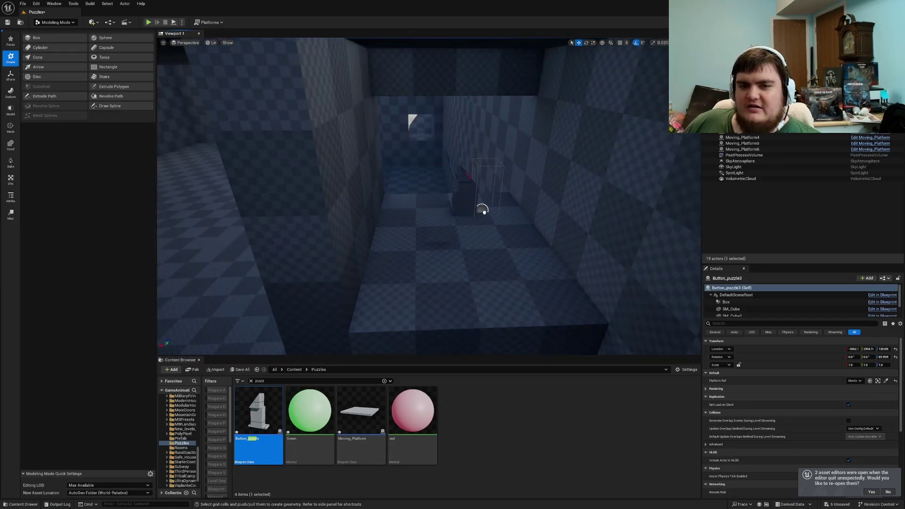
left_click_drag(490, 222, 482, 232)
key("e")
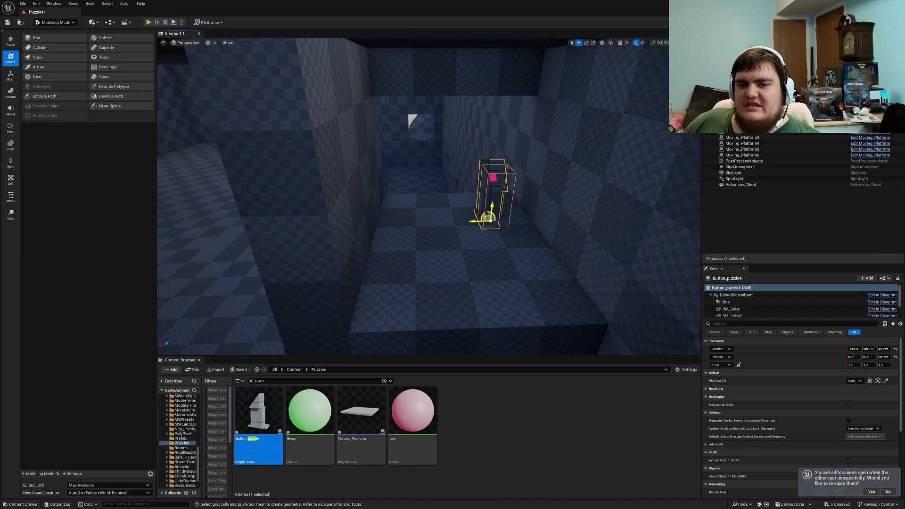
left_click_drag(506, 209, 511, 211)
- Move the corridor button against the side wall and adjust its height to the floor
right_click_drag(546, 197, 574, 208)
key("w")
mouse_move(573, 194)
left_mouse_down()
mouse_move(578, 174)
mouse_move(575, 186)
left_mouse_up()
right_click_drag(575, 185, 517, 168)
key("s")
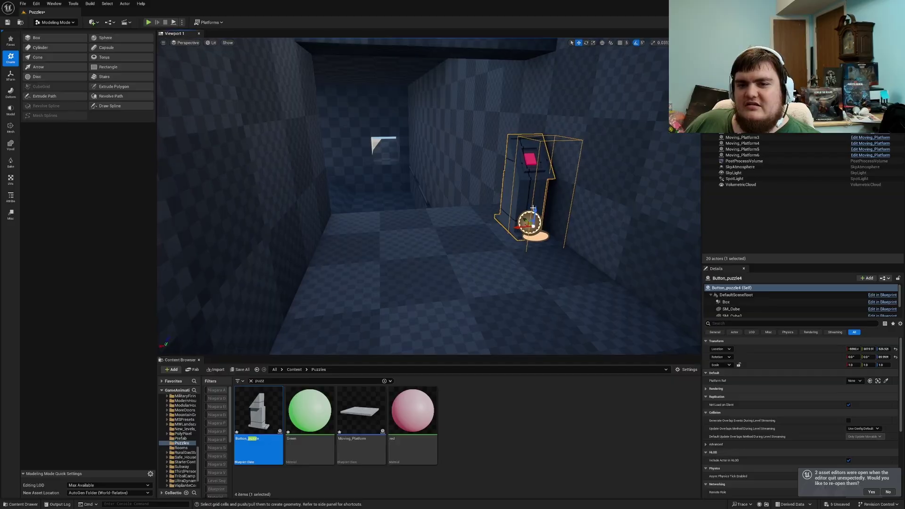
left_click_drag(526, 220, 524, 219)
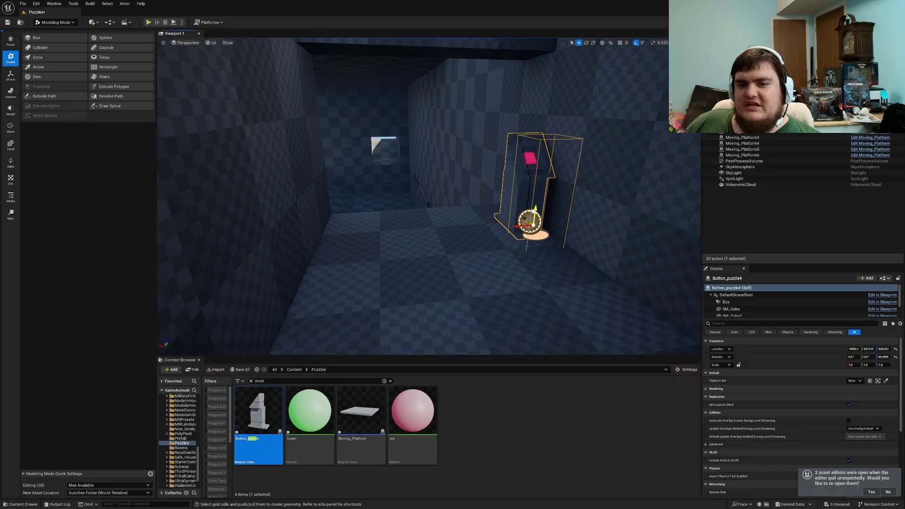
- Search the entire Content folder for sm_cube
key("s")
right_click_drag(524, 219, 283, 367)
key("w")
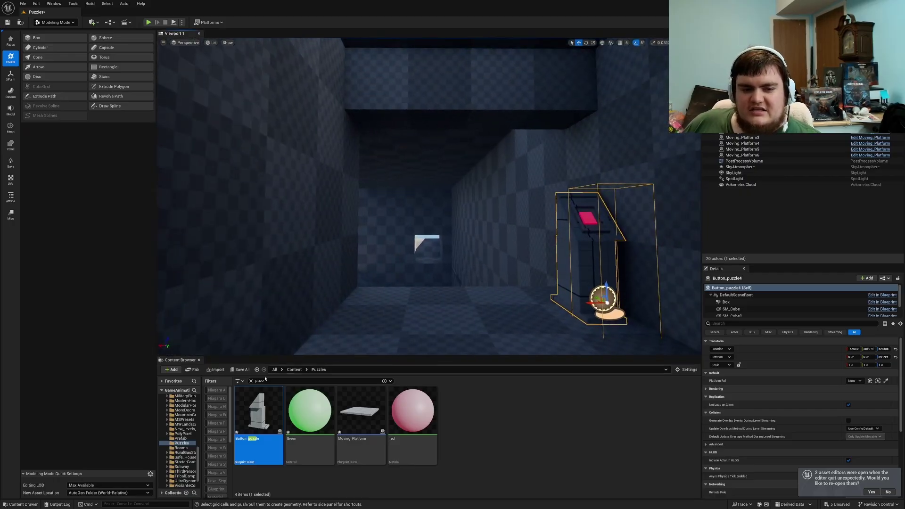
key("BackSpace")
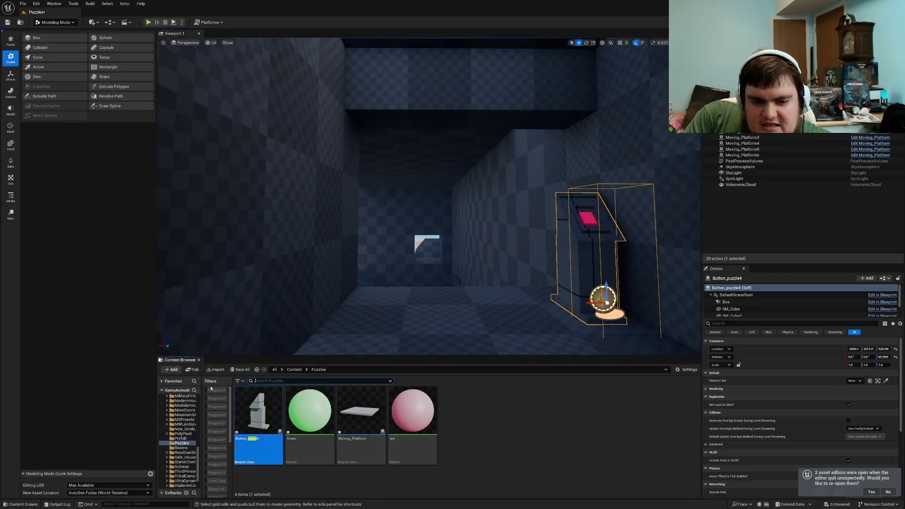
type("sm_cube")
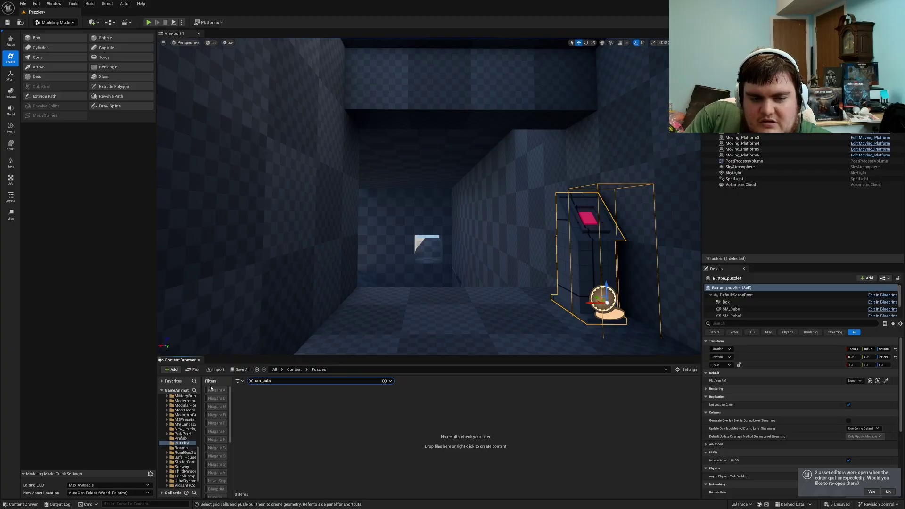
left_click(291, 370)
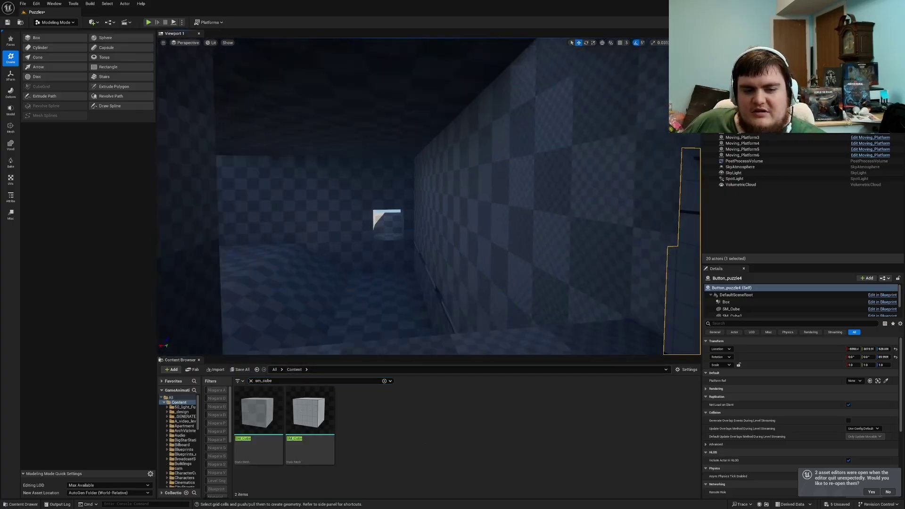
- Cover the upper corridor opening with an SM_Cube scaled to fit and give it the M_Base_Material_Glass_Reflective material
left_click_drag(313, 405, 504, 225)
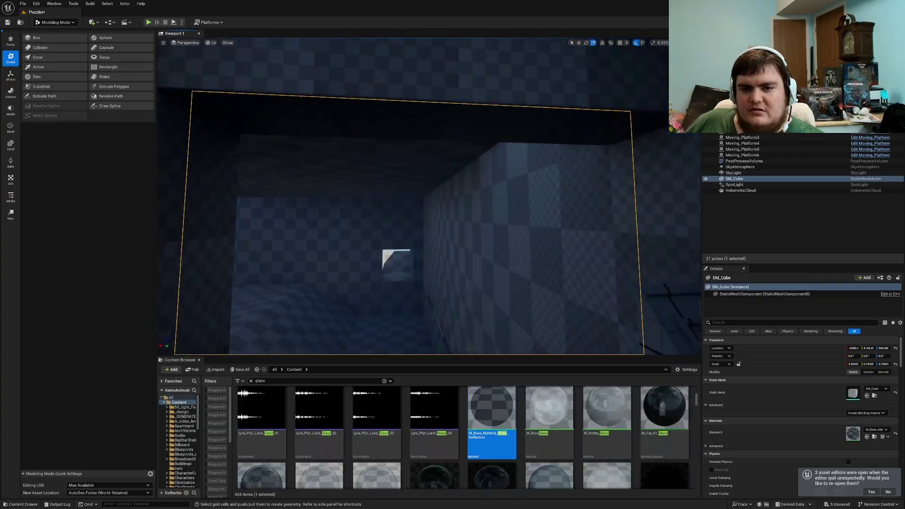
right_click_drag(476, 274, 476, 274)
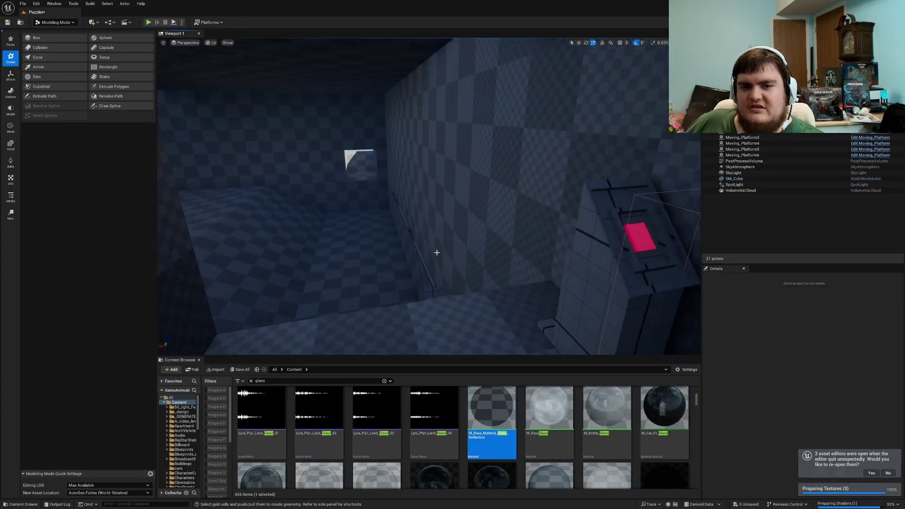
- Set the corridor button's Platform Ref by picking a moving platform along the wall in the level
left_click(598, 264)
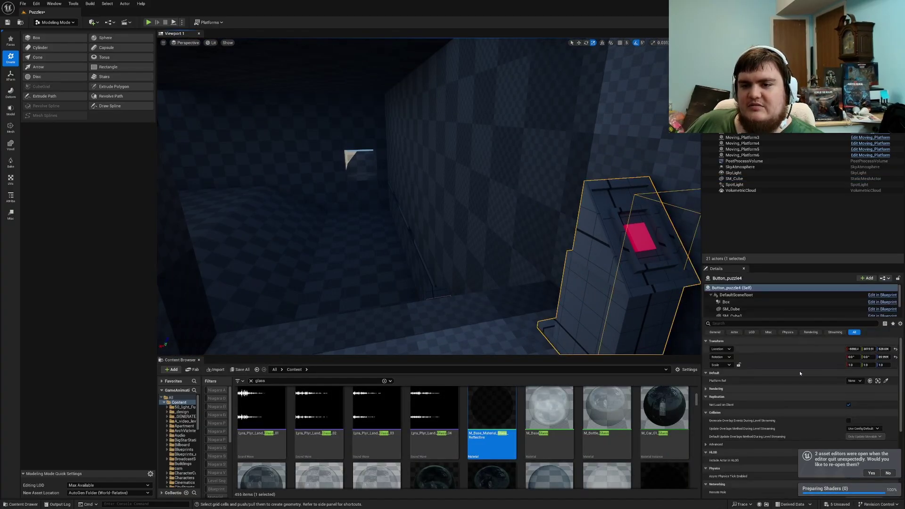
right_click_drag(623, 251, 624, 251)
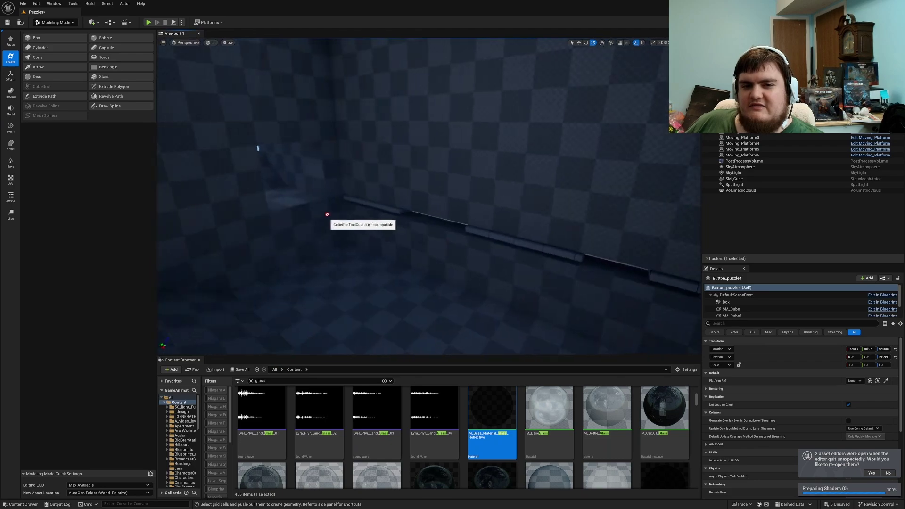
left_click(370, 204)
right_click_drag(370, 204, 369, 204)
key("w")
right_click_drag(429, 196, 241, 196)
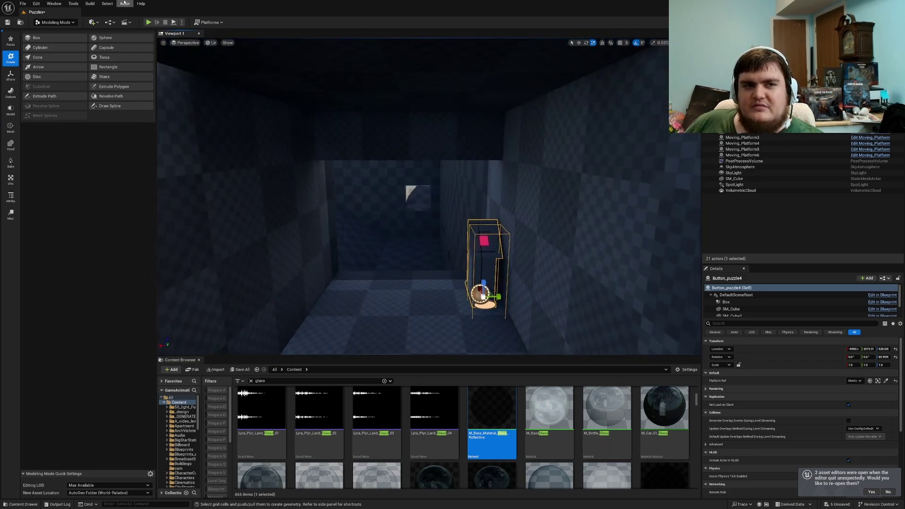
- Add a spot light on the corridor ceiling near the button, widening its inner cone and setting the outer cone angle to 80
left_click(97, 22)
mouse_move(120, 88)
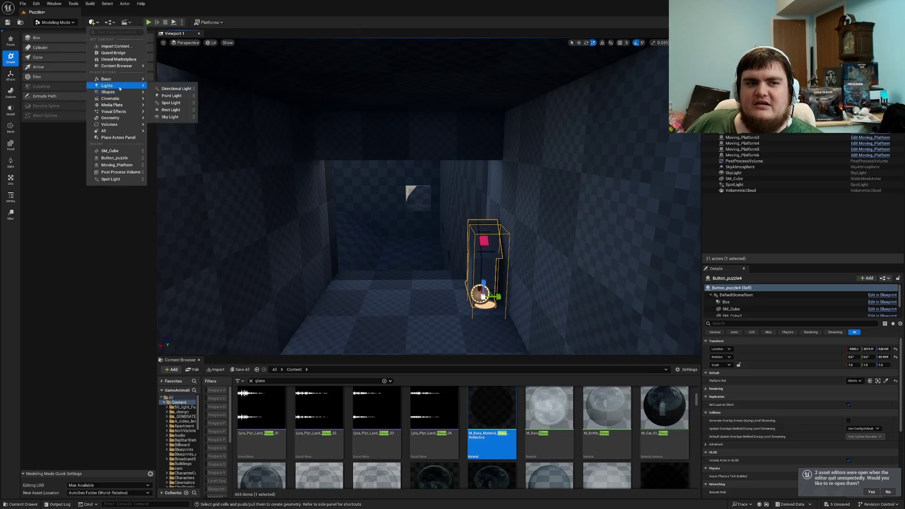
left_click_drag(164, 100, 401, 110)
mouse_move(863, 427)
left_mouse_down()
mouse_move(886, 428)
mouse_move(878, 419)
left_mouse_up()
right_click_drag(440, 246, 330, 217)
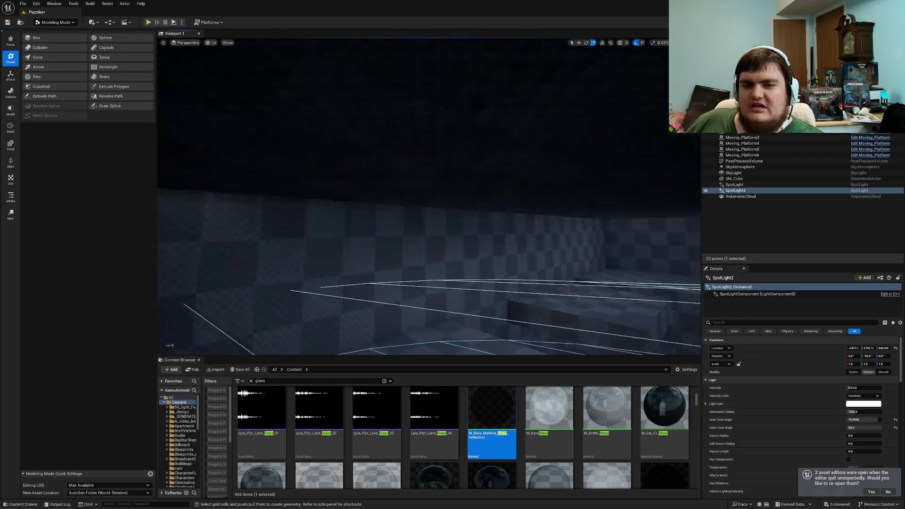
right_click_drag(443, 269, 413, 221)
key("Escape")
- Add a rect light below the main room's ceiling, aim it straight down, enlarge its source width and set its source height to 1000
left_click(90, 22)
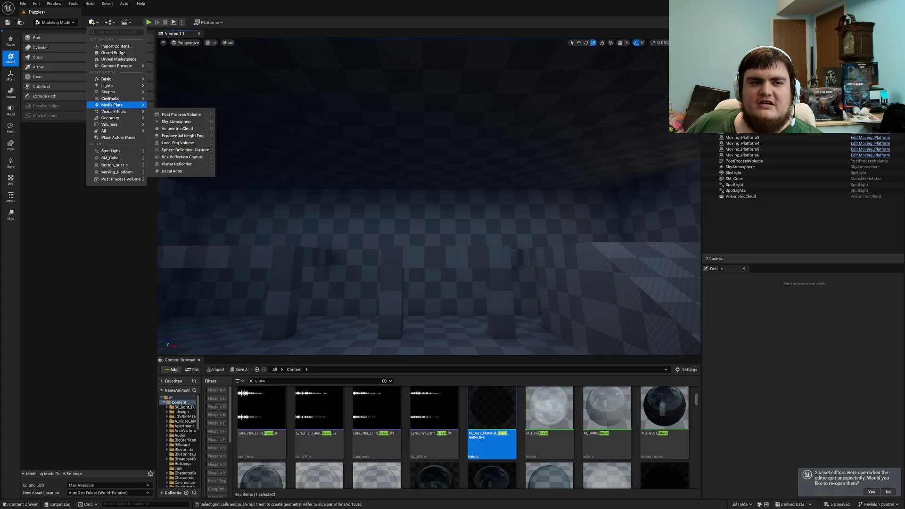
mouse_move(109, 84)
left_click(171, 110)
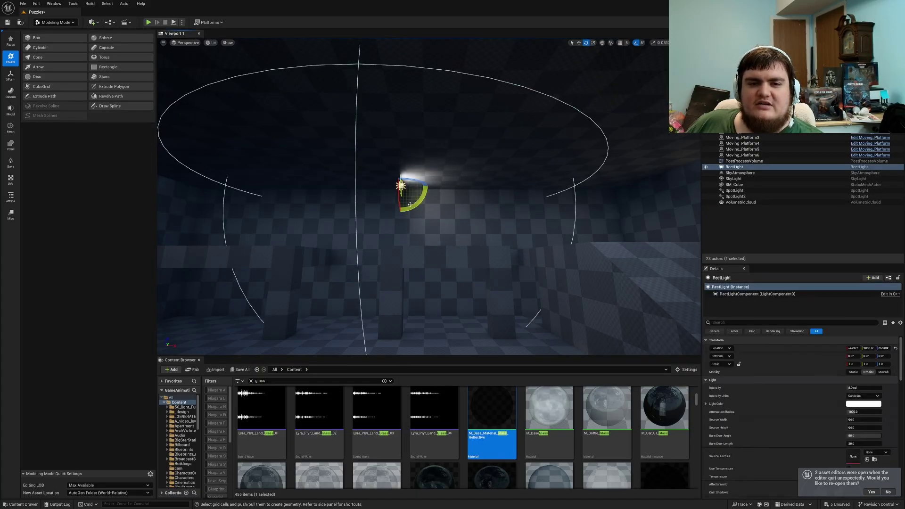
mouse_move(412, 207)
left_mouse_down()
mouse_move(379, 211)
mouse_move(400, 213)
left_mouse_up()
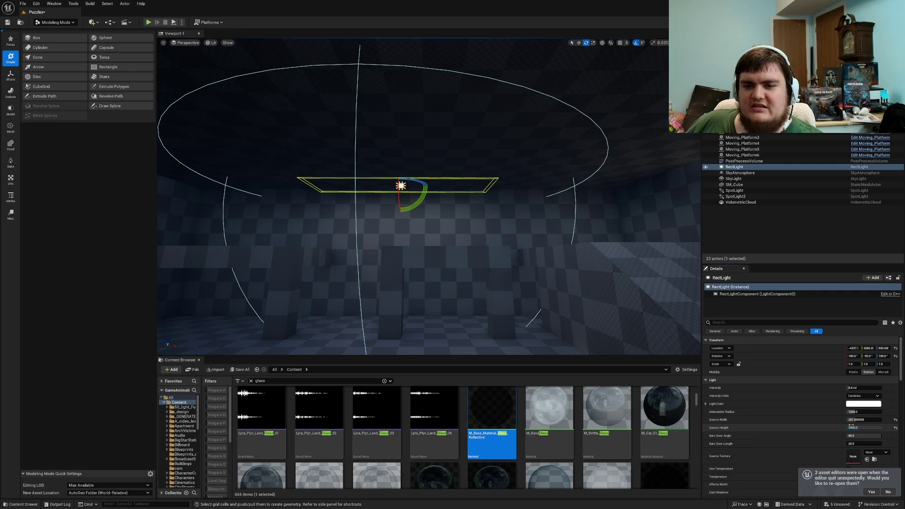
- Raise the rect light's intensity and attenuation radius, and place a duplicate beside it so the pair spans the main room's ceiling
left_click_drag(861, 412, 876, 388)
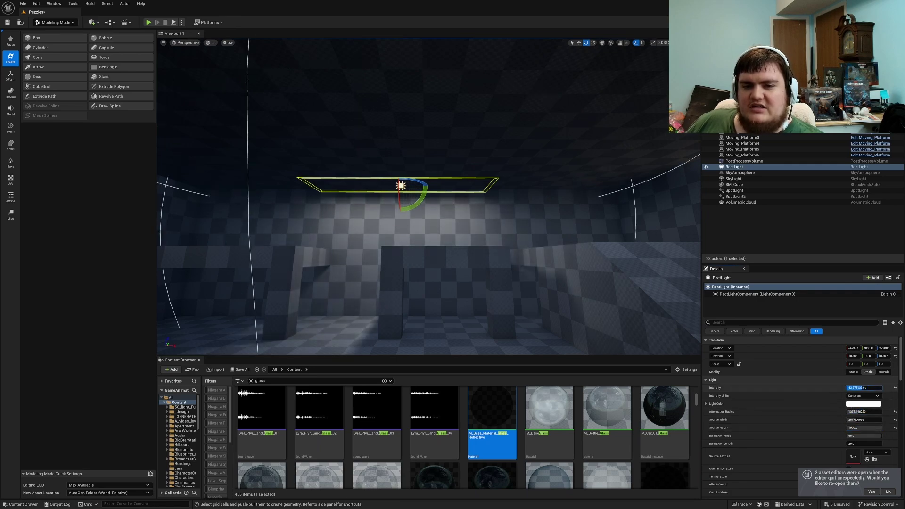
left_click_drag(415, 186, 532, 206)
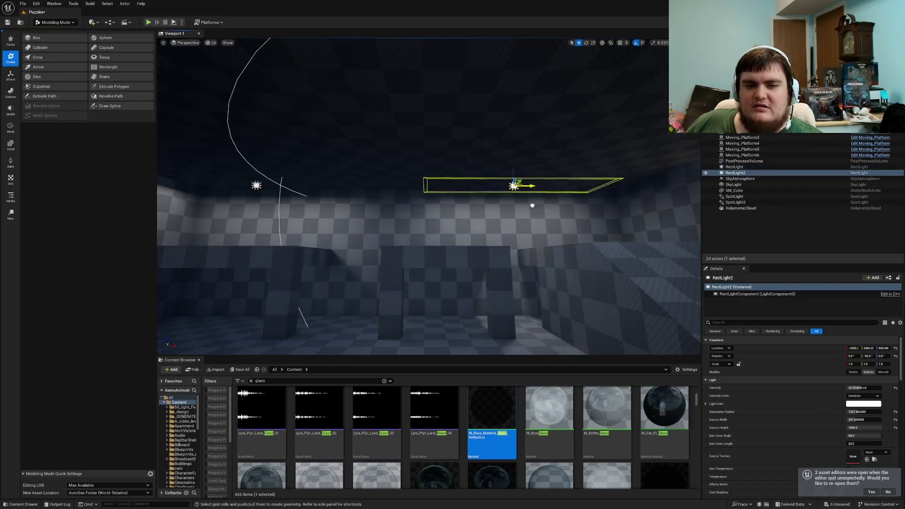
key("Escape")
- Duplicate a ceiling rect light, turn the copy about 90° and move it over the area with the moving platforms along the wall
key("s")
right_click_drag(532, 206, 401, 196)
key("w")
right_click_drag(492, 173, 410, 163)
left_click(492, 164)
key("e")
left_click_drag(639, 158, 686, 158, "alt")
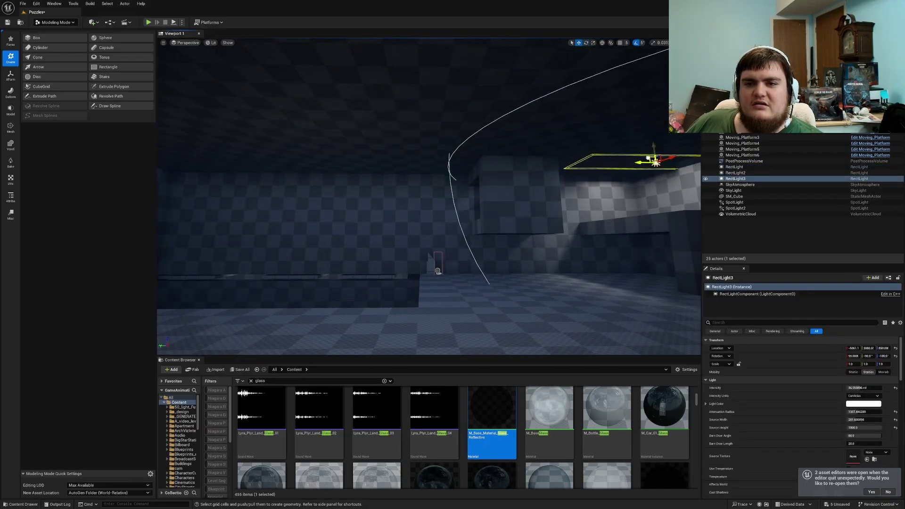
left_click_drag(654, 160, 283, 206)
right_click_drag(285, 214, 205, 215)
left_click_drag(535, 204, 446, 205)
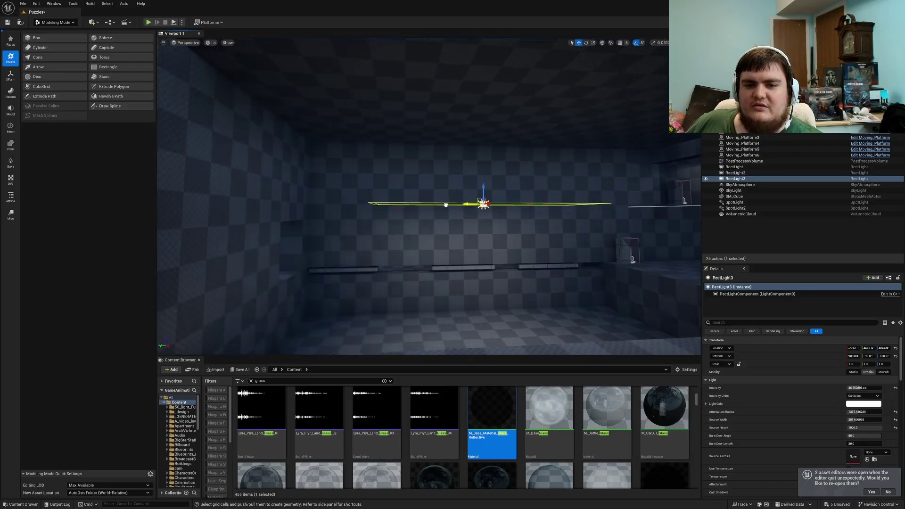
- Reposition the rect light that lights the moving platform area
left_click(478, 220)
key("w")
right_click_drag(478, 223, 478, 223)
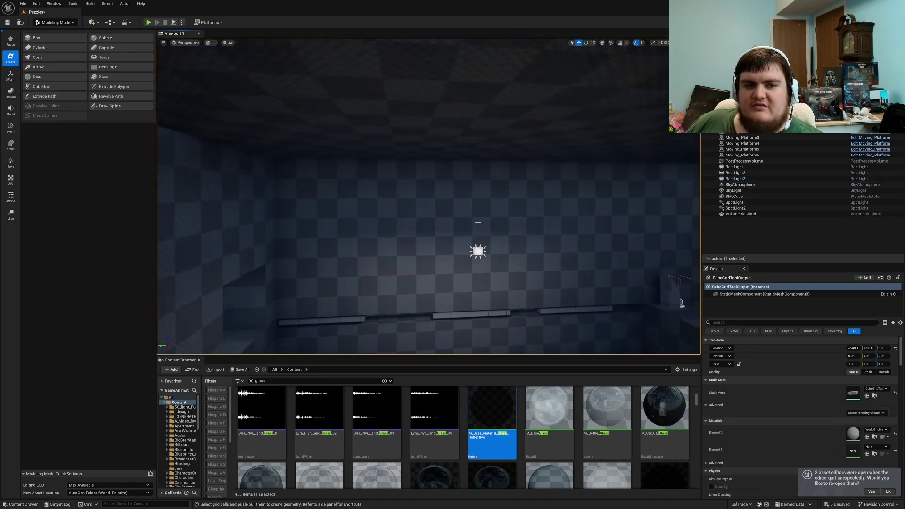
left_click(42, 87)
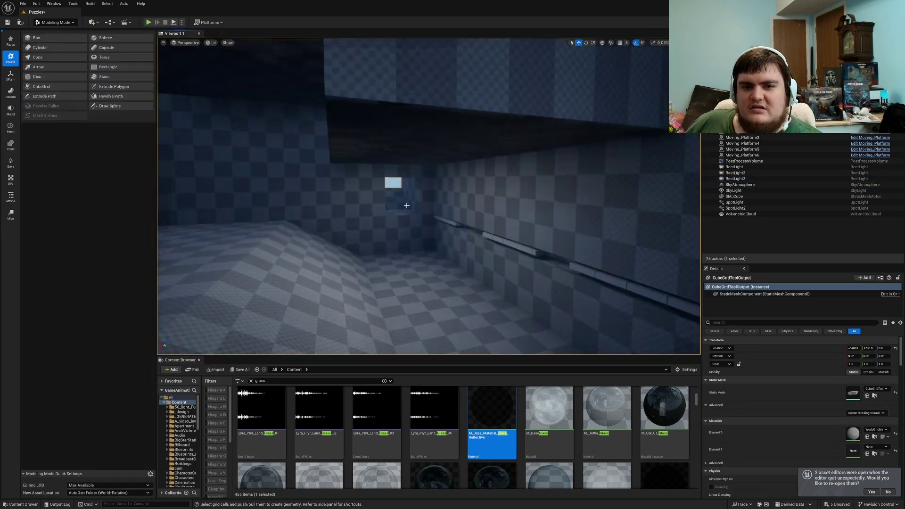
key("w")
right_click_drag(414, 202, 476, 244)
key("w")
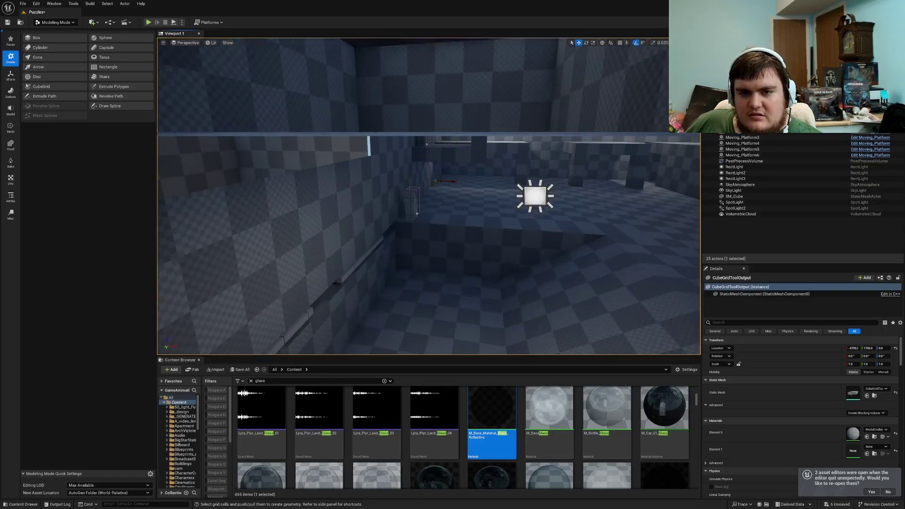
left_click(535, 196)
right_click_drag(535, 195, 559, 94)
left_click_drag(563, 82, 464, 129)
key("Escape")
- Add a spot light under the overhang near the lower button, tilt it toward the button, widen its inner cone and set the outer cone angle to 80
right_click_drag(551, 94, 569, 163)
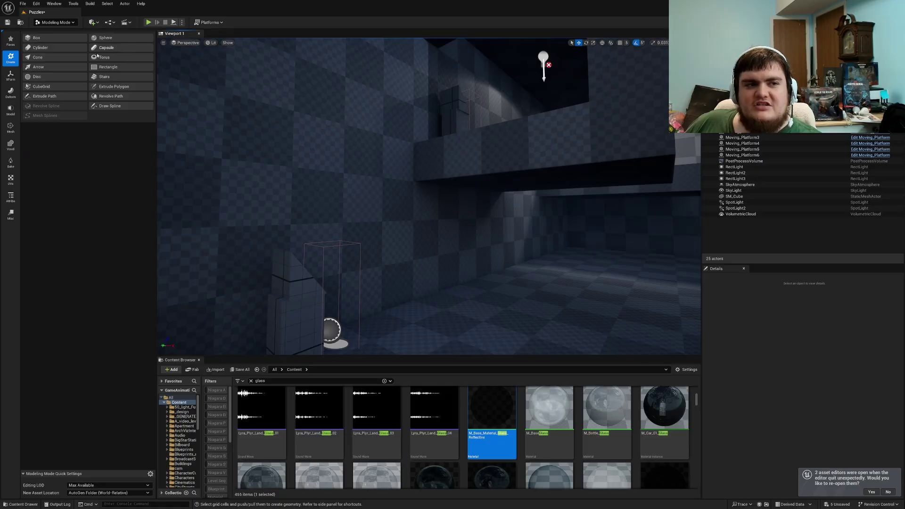
left_click(92, 22)
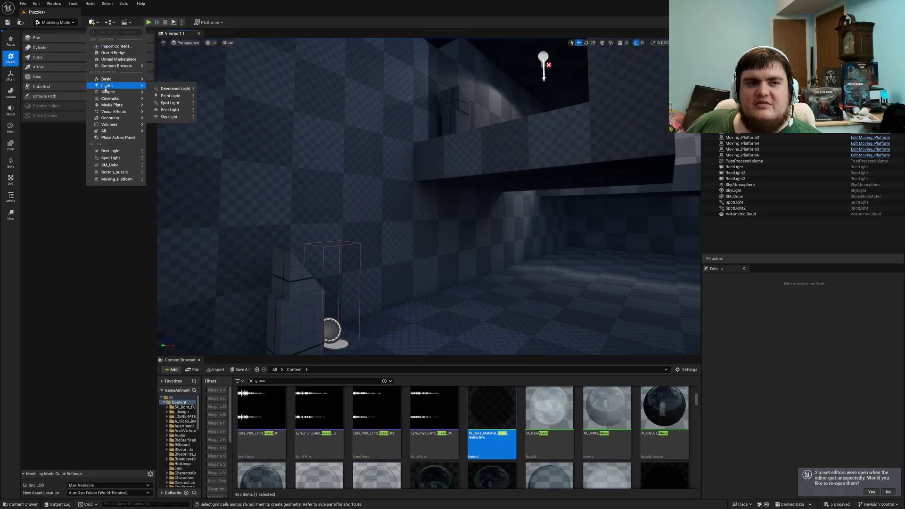
left_click(169, 102)
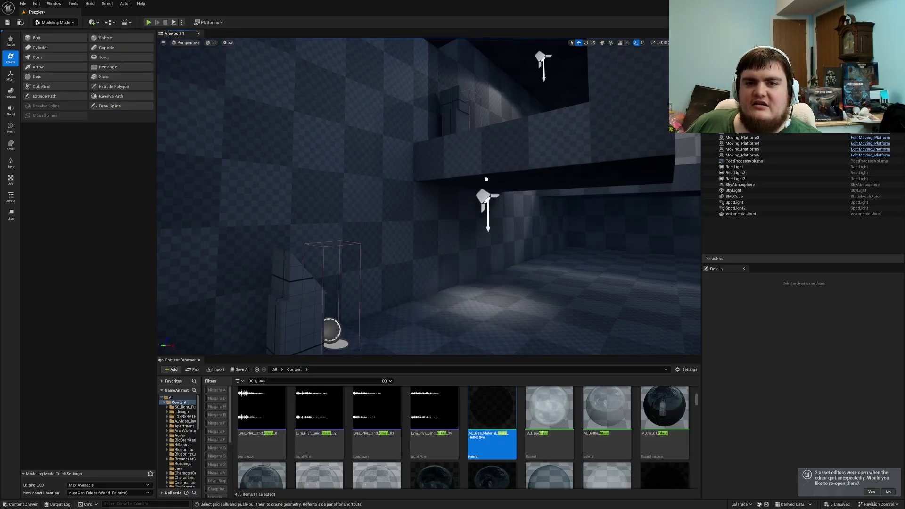
left_click_drag(499, 179, 498, 179)
key("e")
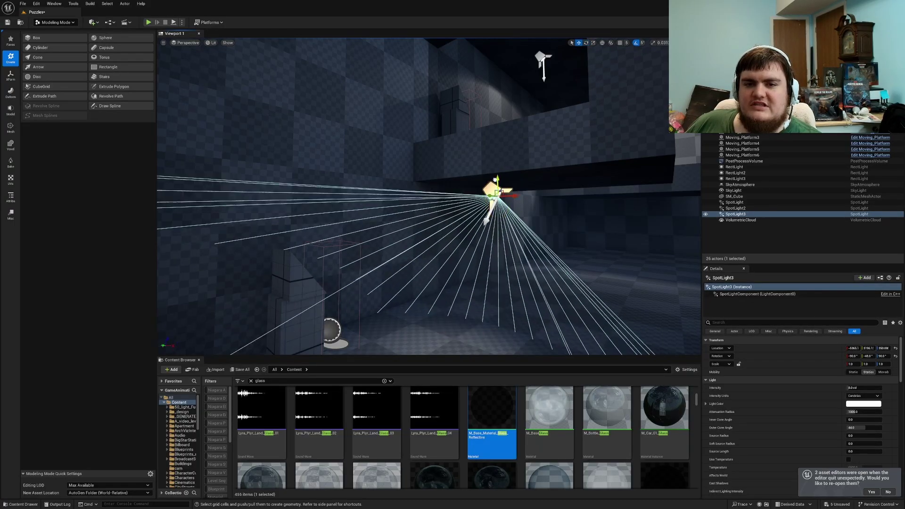
left_click_drag(497, 138, 497, 144)
right_click_drag(497, 145, 391, 141)
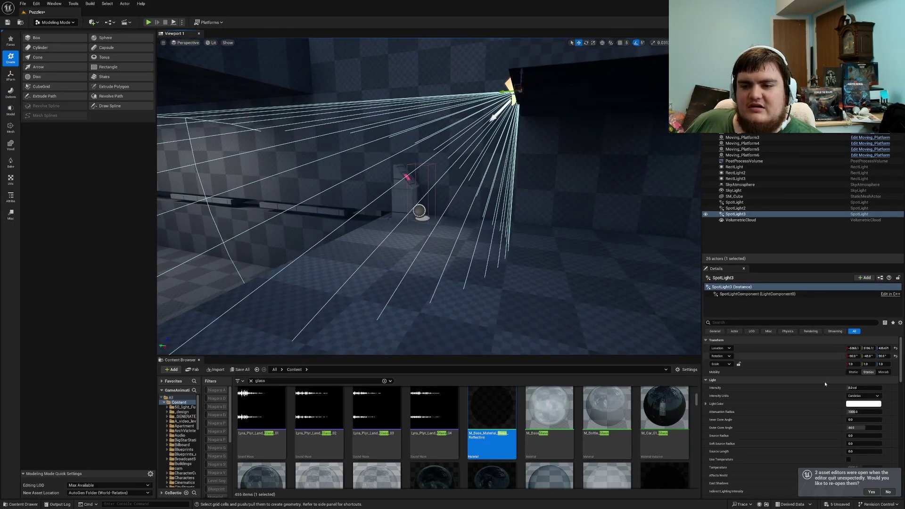
mouse_move(869, 419)
left_mouse_down()
mouse_move(882, 419)
mouse_move(868, 419)
left_mouse_up()
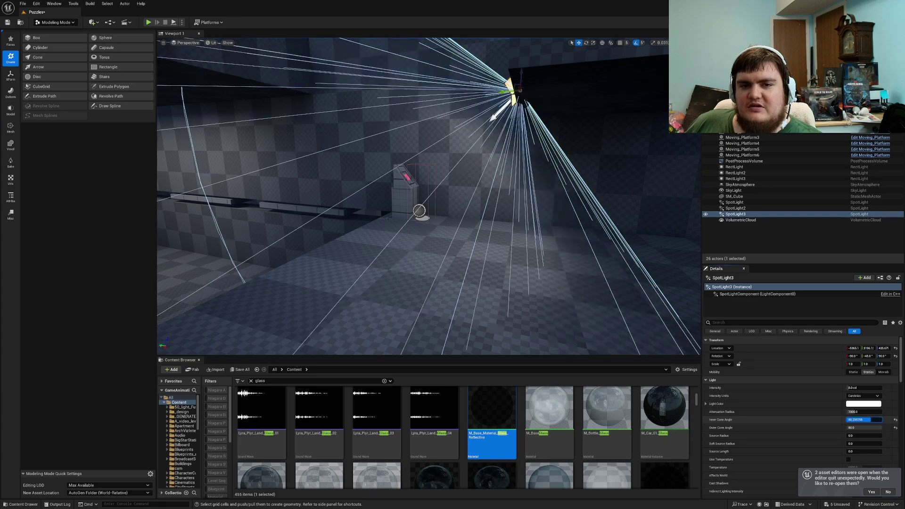
right_click_drag(613, 235, 497, 174)
key("Escape")
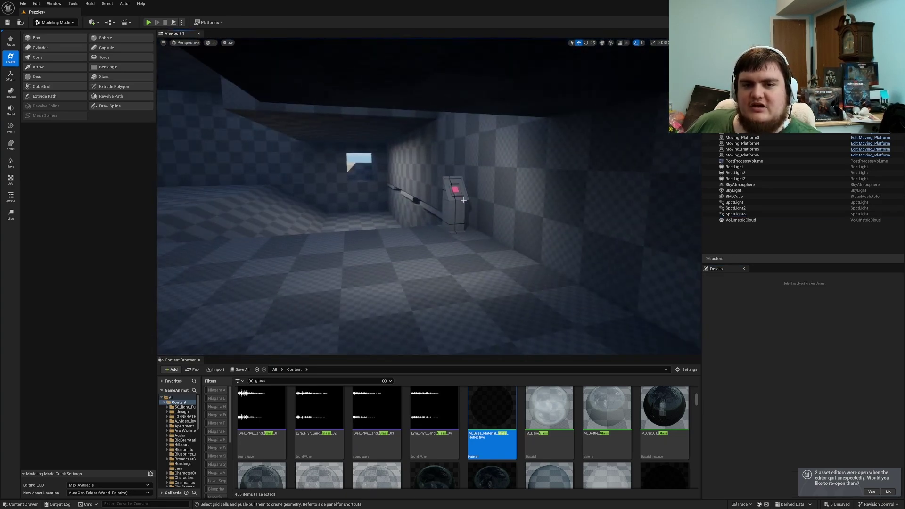
- Add a spot light above the button in the dark side room, widening its inner cone and setting the outer cone angle to 80
right_click_drag(464, 200, 448, 210)
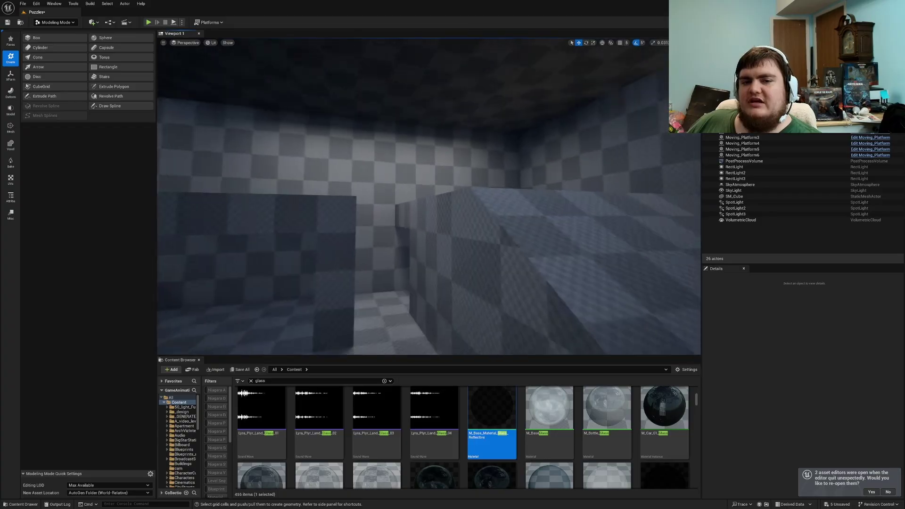
right_click_drag(410, 205, 452, 206)
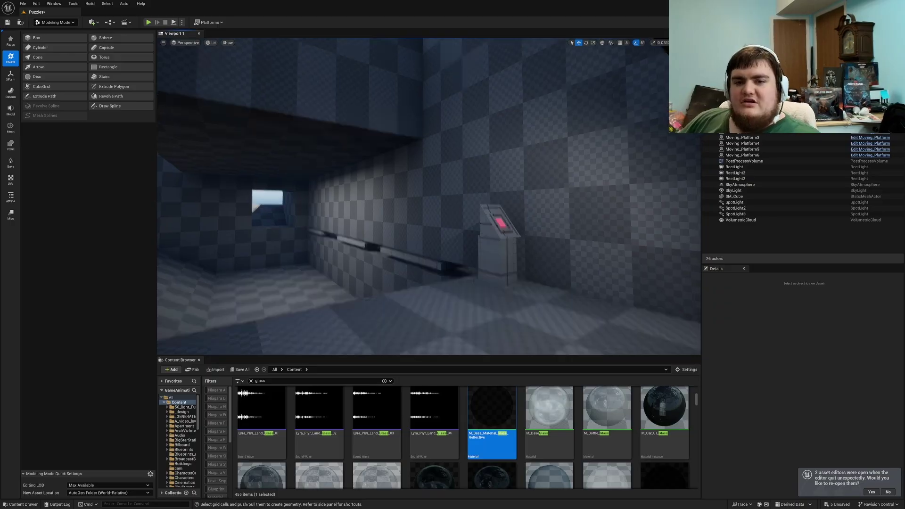
right_click_drag(452, 206, 488, 206)
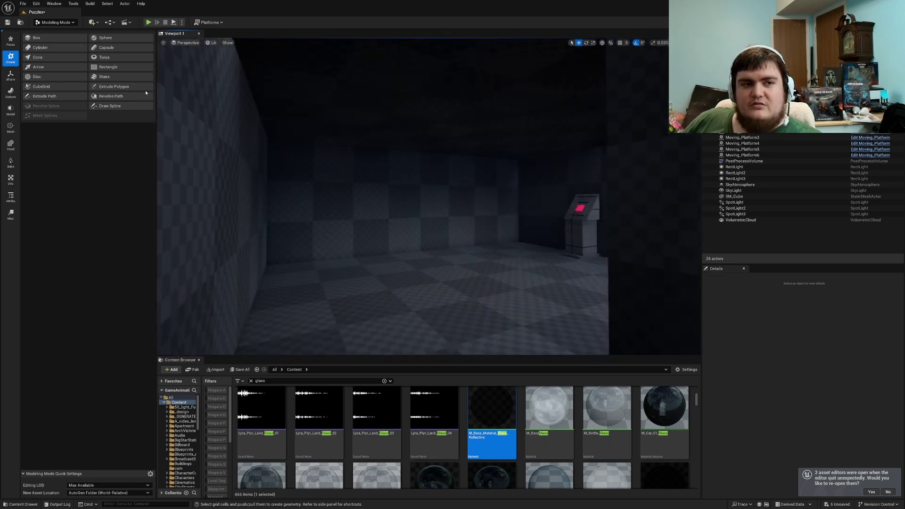
left_click(51, 22)
left_click(93, 22)
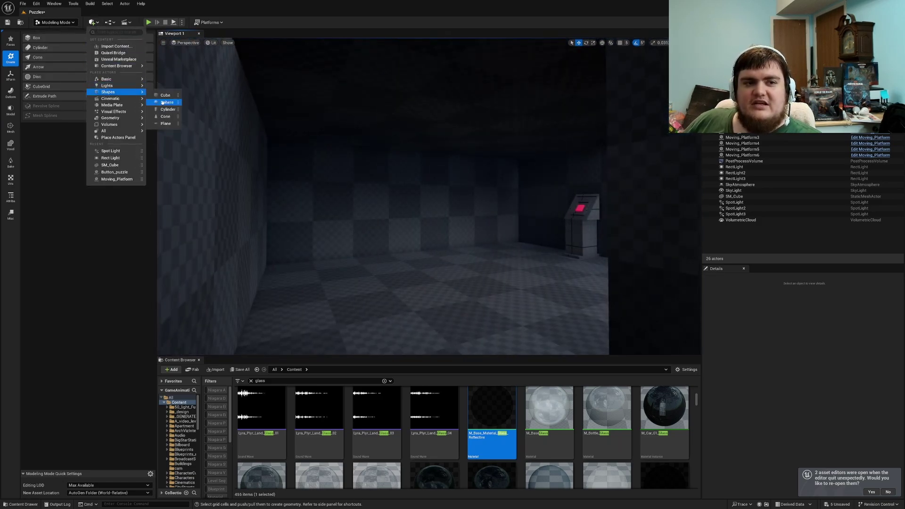
mouse_move(135, 89)
left_click_drag(379, 119, 569, 150)
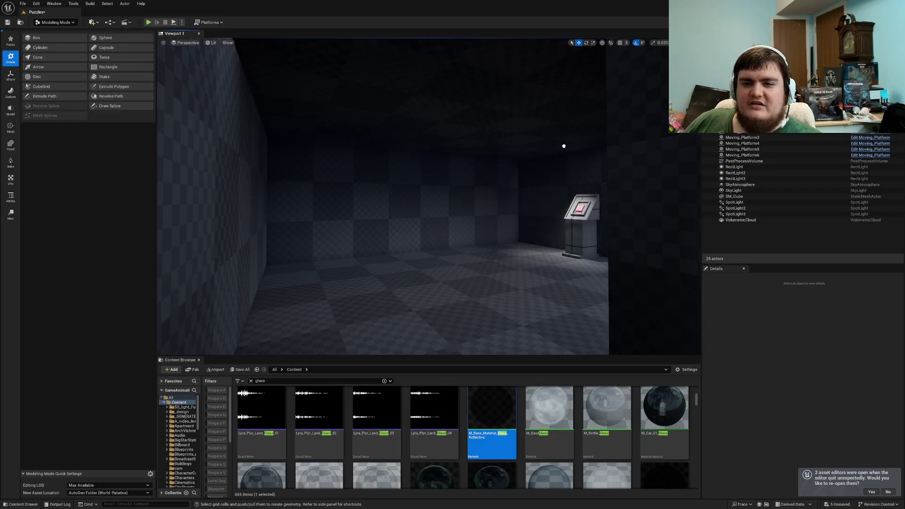
left_click_drag(578, 160, 578, 160)
left_click_drag(850, 419, 887, 419)
mouse_move(497, 201)
right_mouse_down()
mouse_move(467, 196)
mouse_move(493, 202)
right_mouse_up()
key("g")
key("g")
key("g")
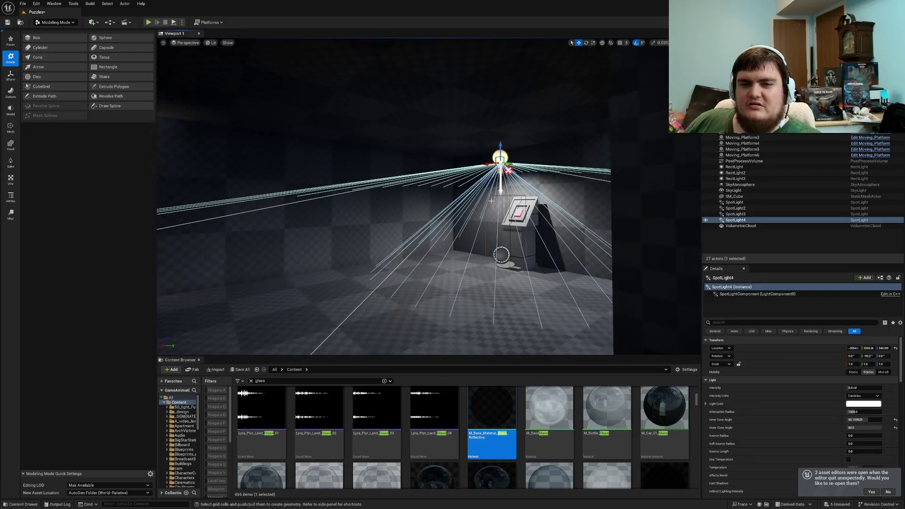
- Set the mobility of all four spot lights to Movable
left_click(734, 202, "shift")
right_click_drag(529, 130, 507, 142)
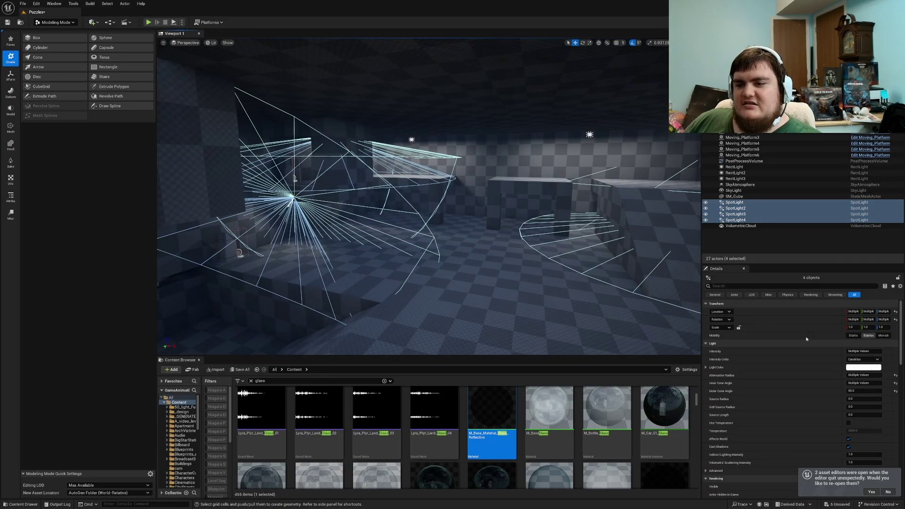
left_click(885, 335)
- Inspect the side room button's spot light and the lighting across the rest of the level
right_click_drag(565, 264, 622, 262)
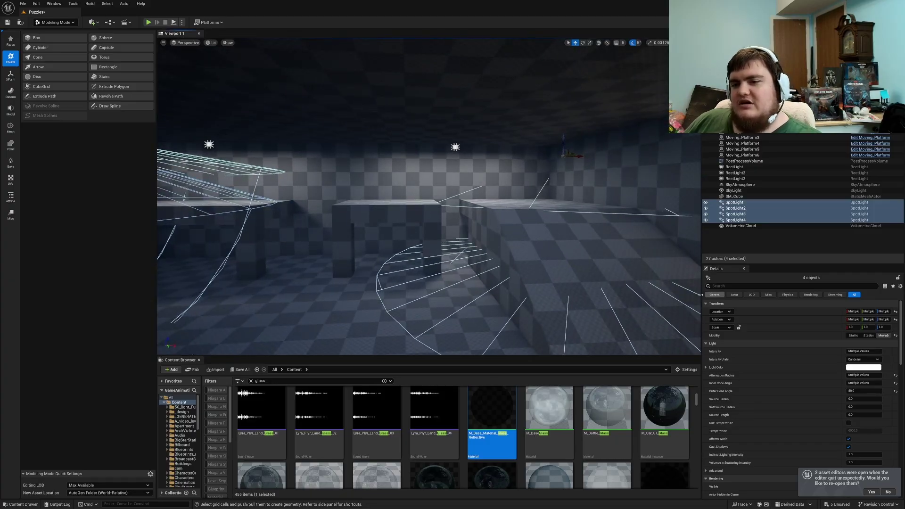
right_click_drag(429, 198, 613, 215)
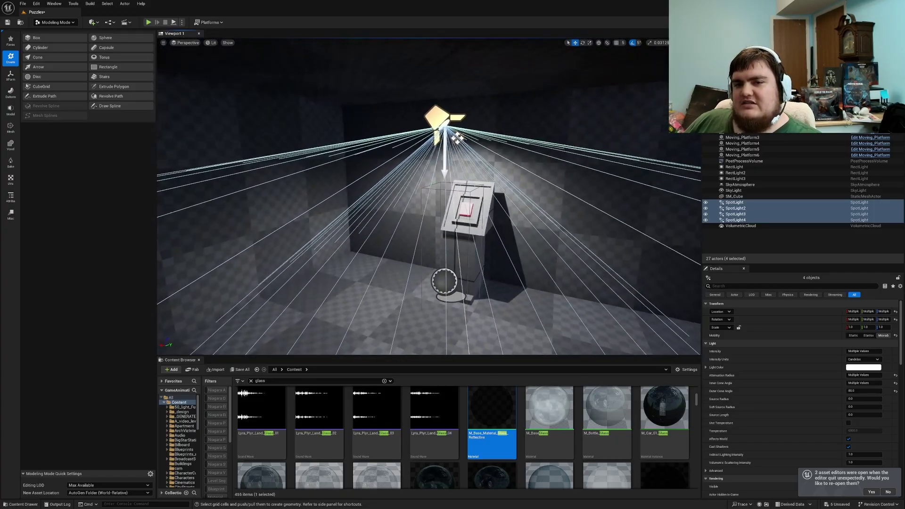
left_click(442, 119)
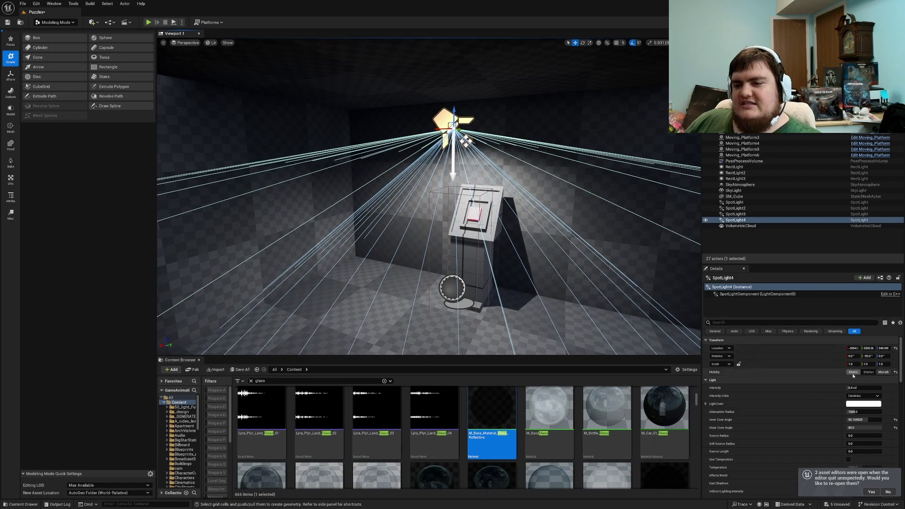
right_click_drag(443, 142, 678, 137)
right_click_drag(429, 126, 501, 118)
key("Escape")
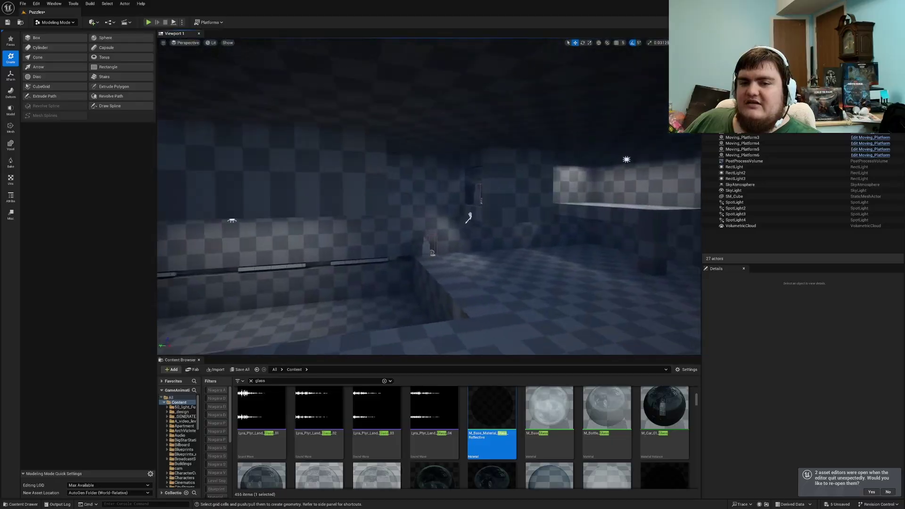
- Edit the room mesh with CubeGrid and build a partition wall from a 100-wide floor strip beside the button ledge
right_click_drag(573, 273, 573, 274)
left_click(593, 227)
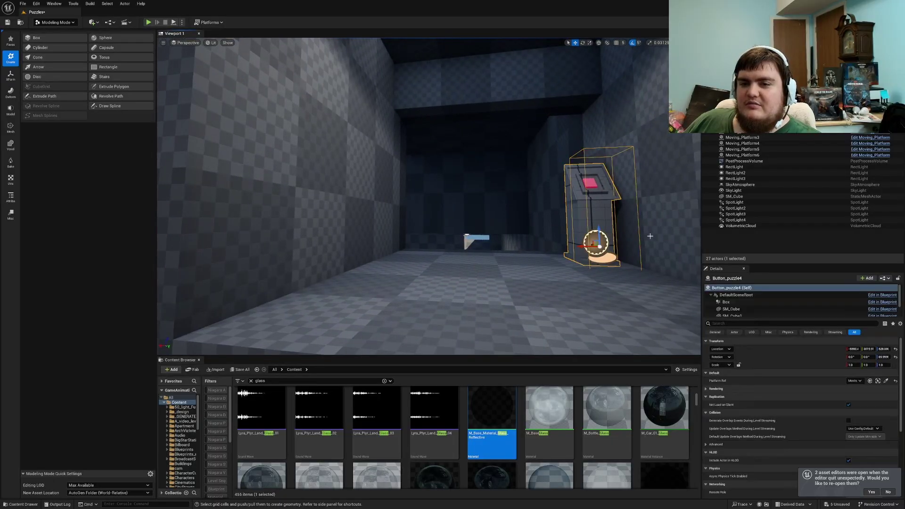
right_click_drag(465, 237, 452, 230)
left_click(337, 227)
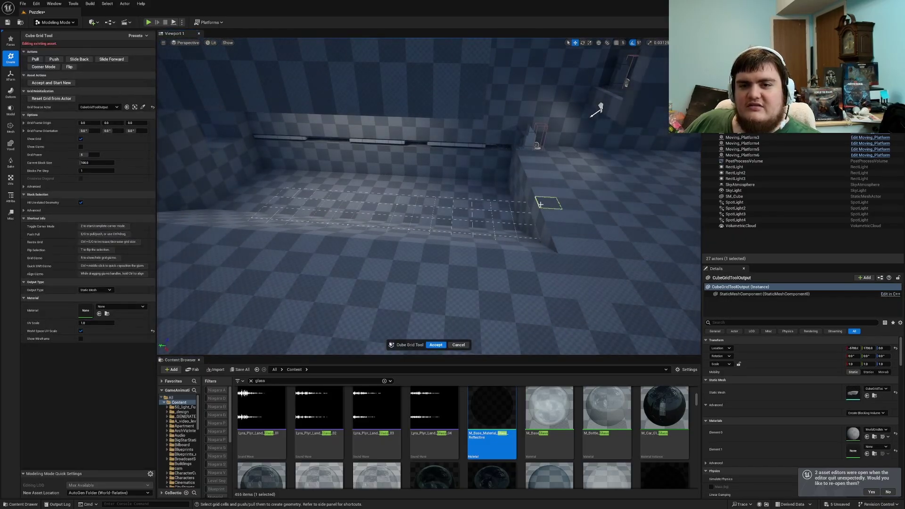
right_click_drag(690, 205, 473, 254)
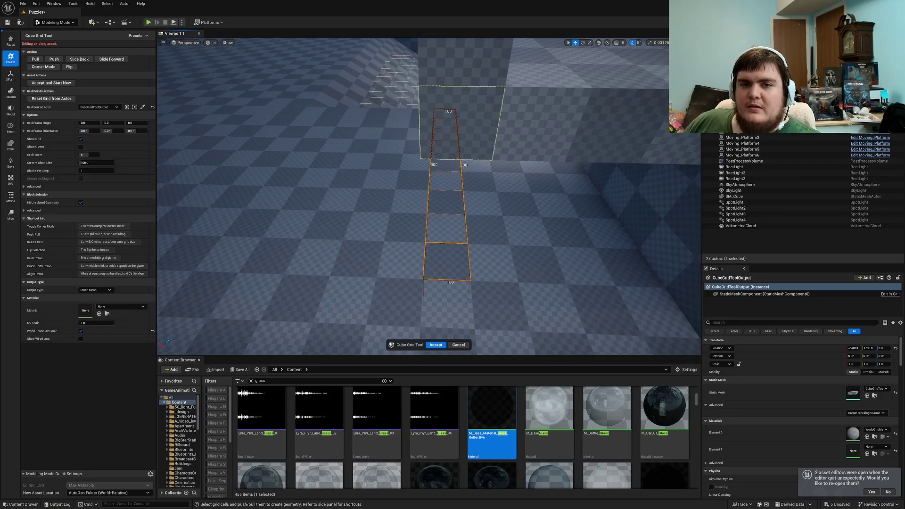
right_click_drag(455, 116, 459, 118)
key("e")
key("e")
key("e")
left_click_drag(440, 120, 441, 215)
left_click_drag(439, 156, 287, 166, "ctrl")
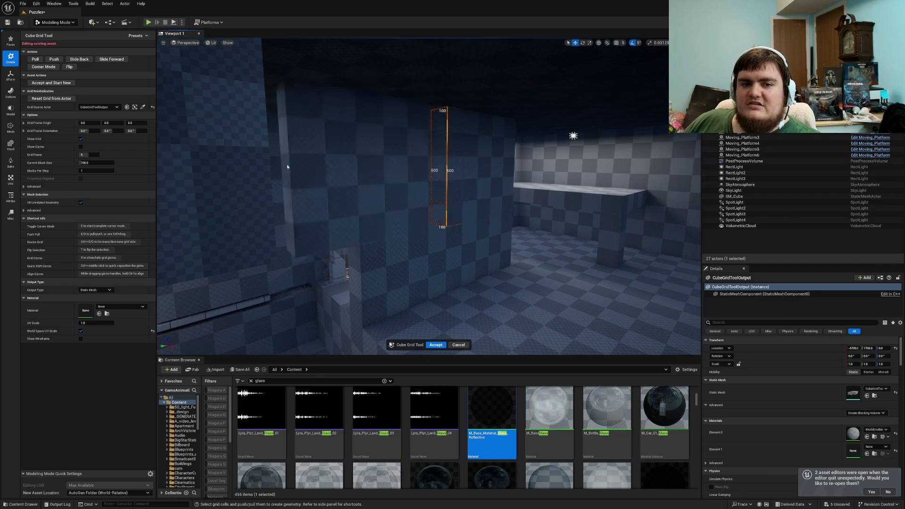
- Shift the rect light above the moving-platform corridor toward the platform wall so it sits over the corridor's middle
right_click_drag(257, 166, 257, 166)
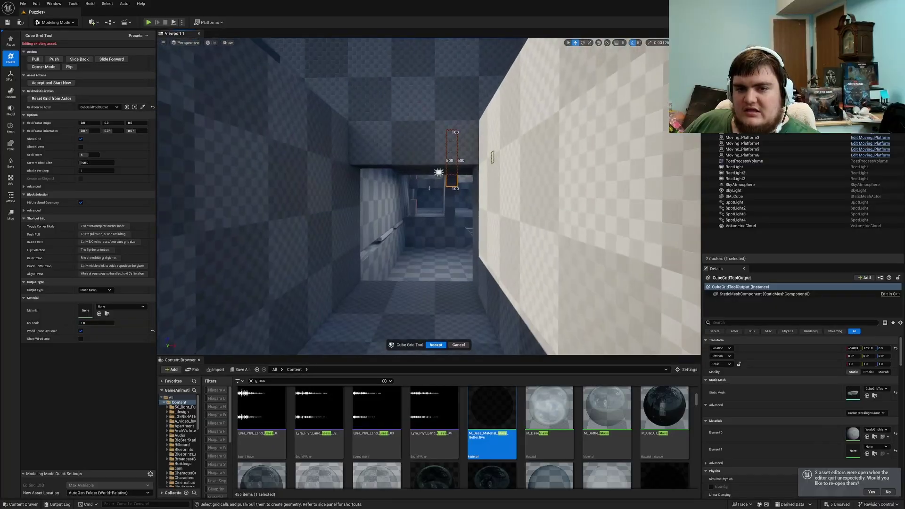
right_click_drag(531, 149, 531, 149)
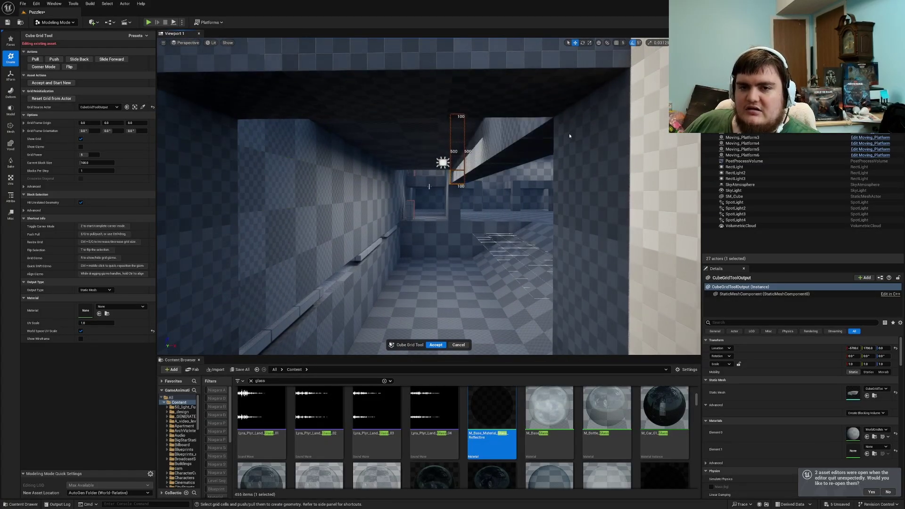
right_click_drag(473, 174, 473, 174)
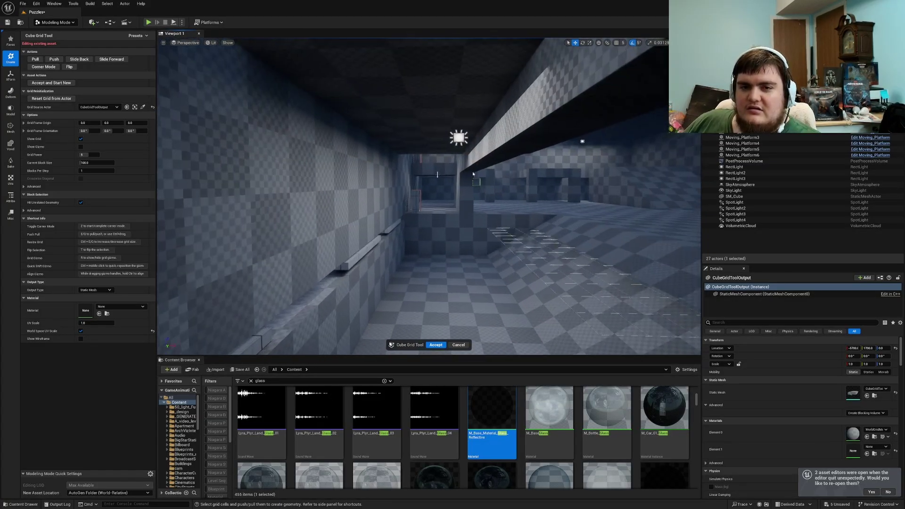
left_click(496, 273)
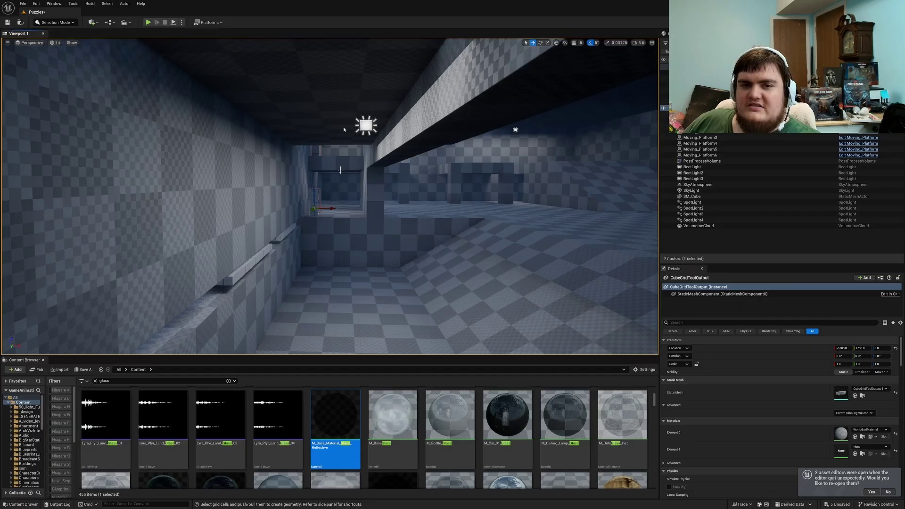
left_click(372, 126)
left_click_drag(380, 125, 335, 127)
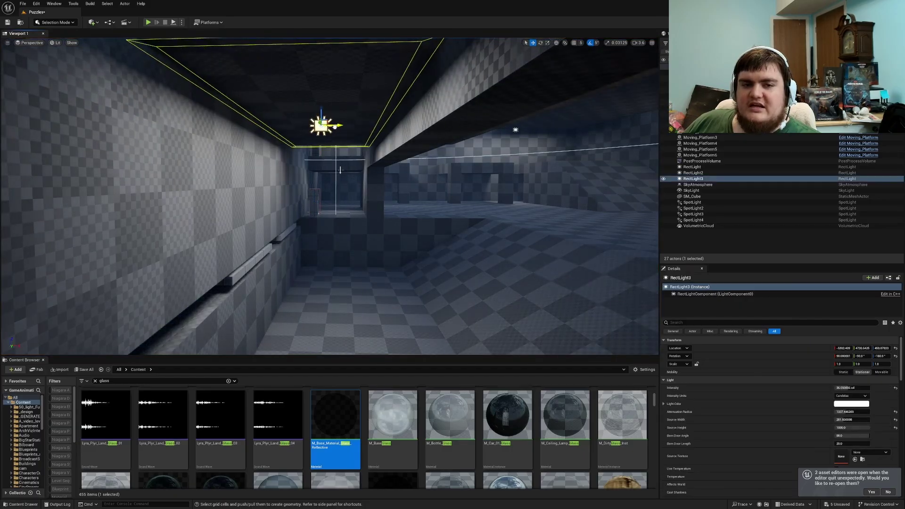
key("Escape")
key("g")
- Reopen the room mesh in CubeGrid and raise an 800 by 100 floor strip into a tall wall in the large room
right_click_drag(392, 160, 433, 171)
key("s")
key("w")
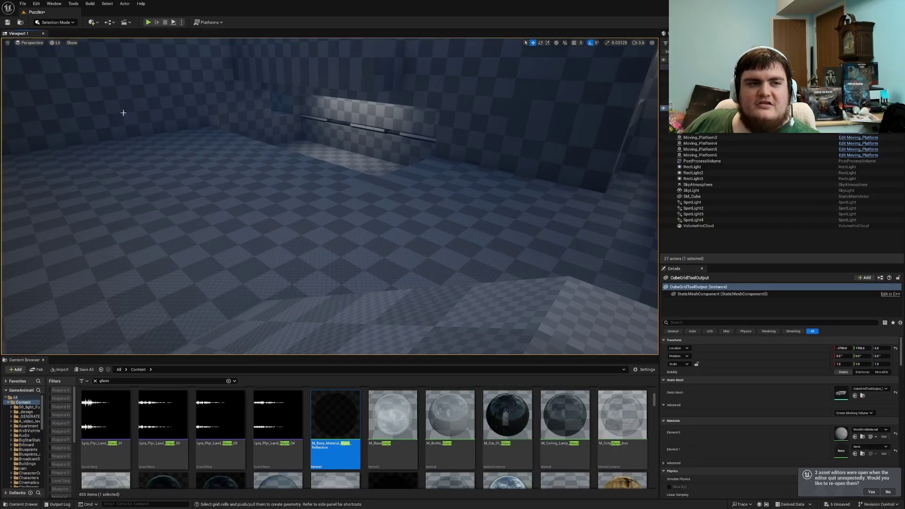
key("shift+5")
left_click(40, 88)
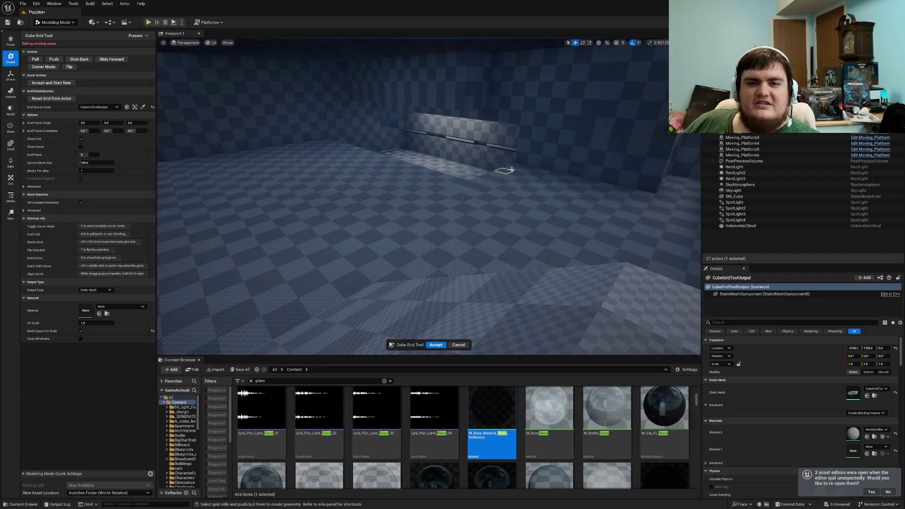
left_click_drag(515, 169, 363, 229)
key("e")
key("e")
key("e")
key("e")
key("e")
key("e")
key("e")
key("e")
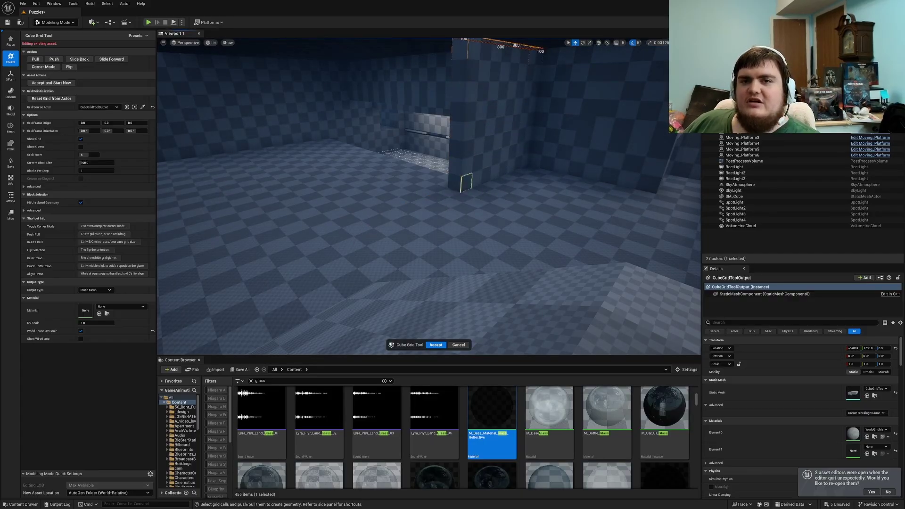
- Pull a 100 by 800 vertical strip of the far wall outward to form a second long partition wall
key("w")
right_click_drag(467, 188, 406, 175)
left_click_drag(488, 168, 490, 75)
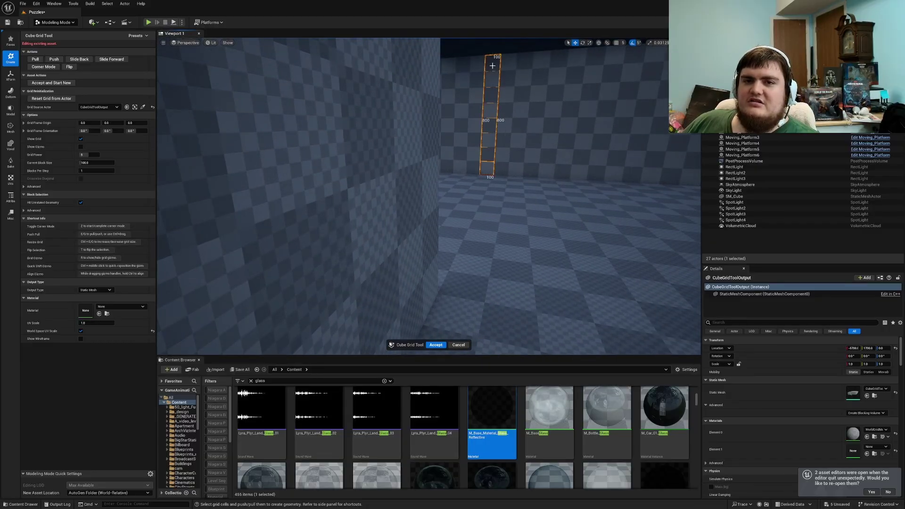
key("e")
key("e")
key("e")
key("e")
key("e")
key("e")
key("e")
key("e")
key("e")
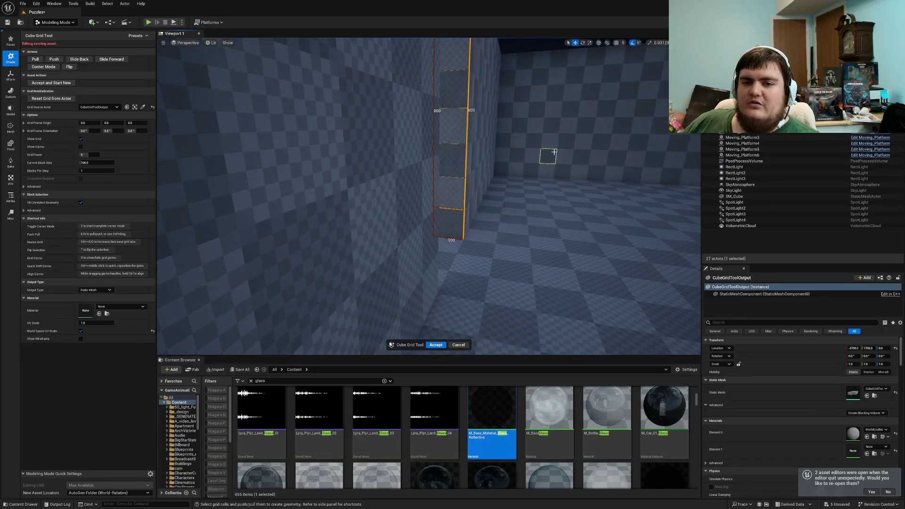
- Add another full-height partition in the large room's corner from a 100-wide, 800-high wall strip
right_click_drag(555, 152, 568, 138)
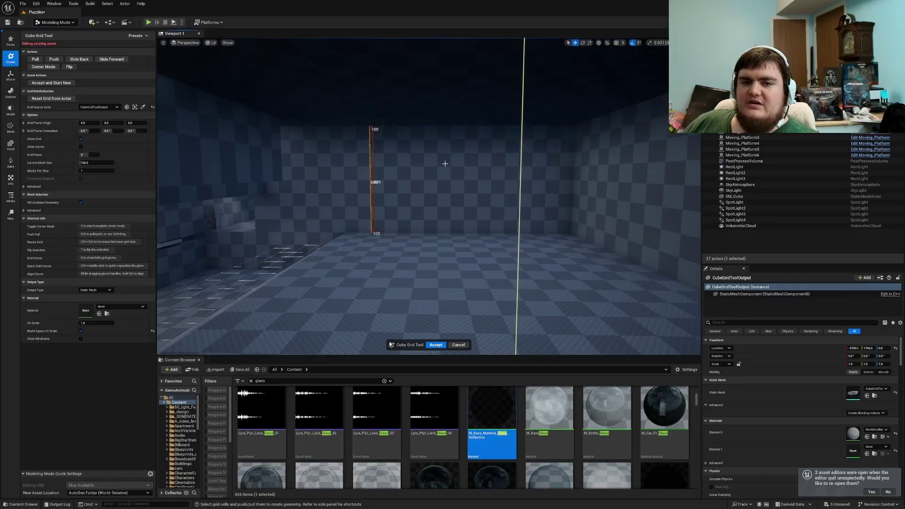
key("w")
right_click_drag(412, 164, 382, 165)
key("w")
key("w")
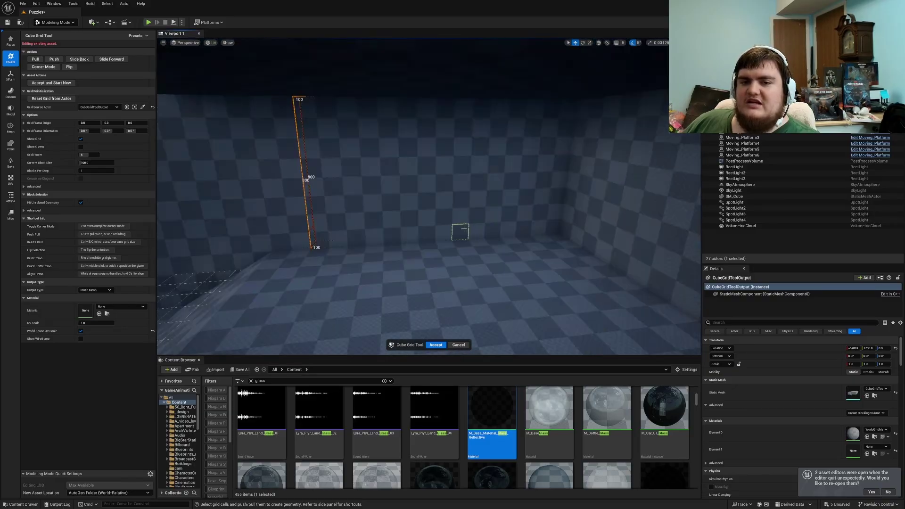
left_click_drag(460, 233, 568, 130)
mouse_move(415, 241)
right_mouse_down()
mouse_move(453, 241)
mouse_move(414, 241)
right_mouse_up()
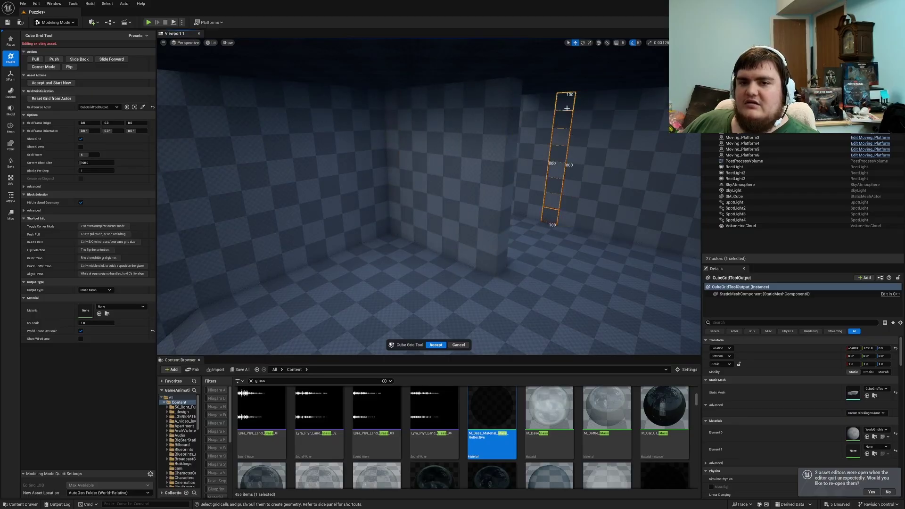
- Cut a 100 by 200 opening through the wall near the inner corner and accept the CubeGrid edits
right_click_drag(493, 142, 410, 183)
left_click_drag(374, 197, 384, 223)
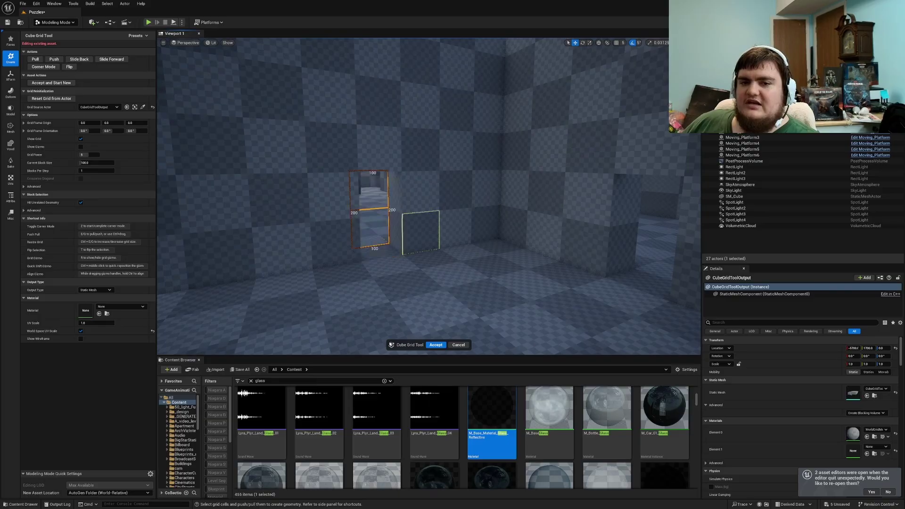
mouse_move(421, 232)
right_mouse_down()
mouse_move(495, 230)
mouse_move(417, 231)
right_mouse_up()
key("s")
key("w")
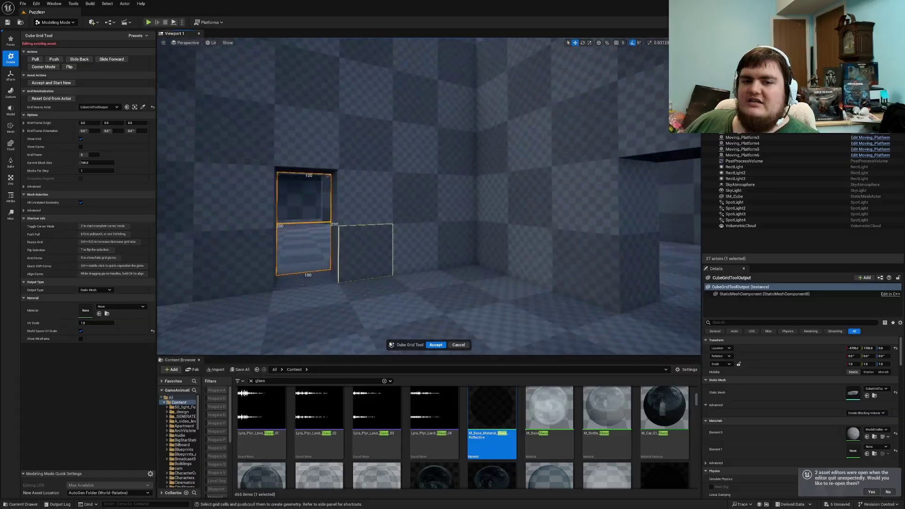
left_click(437, 344)
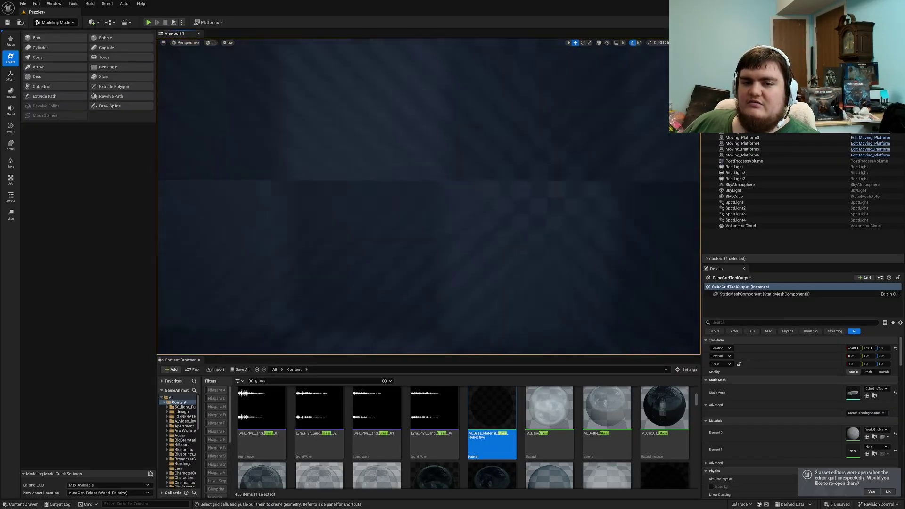
- Playtest the level from the large room, running past the new walls toward the button corridor
right_click_drag(429, 196, 491, 202)
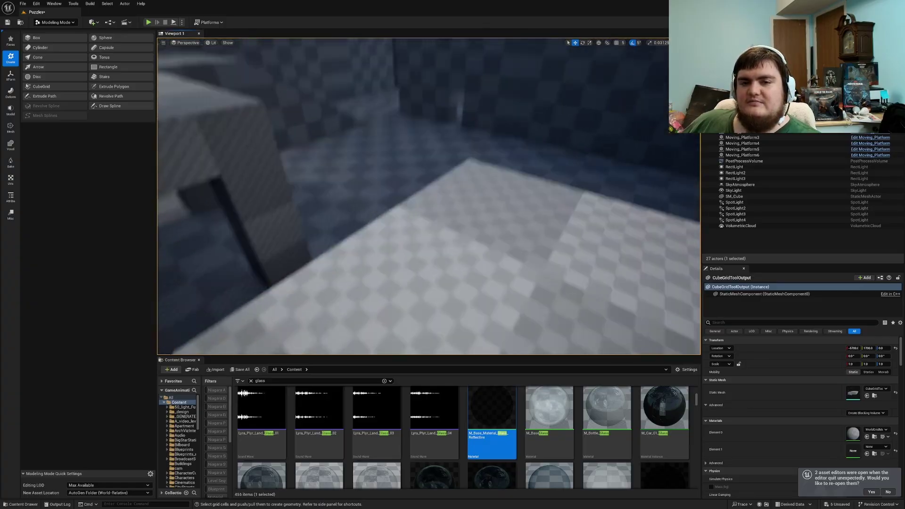
key("w")
right_click_drag(428, 196, 278, 201)
right_click_drag(484, 322, 400, 302)
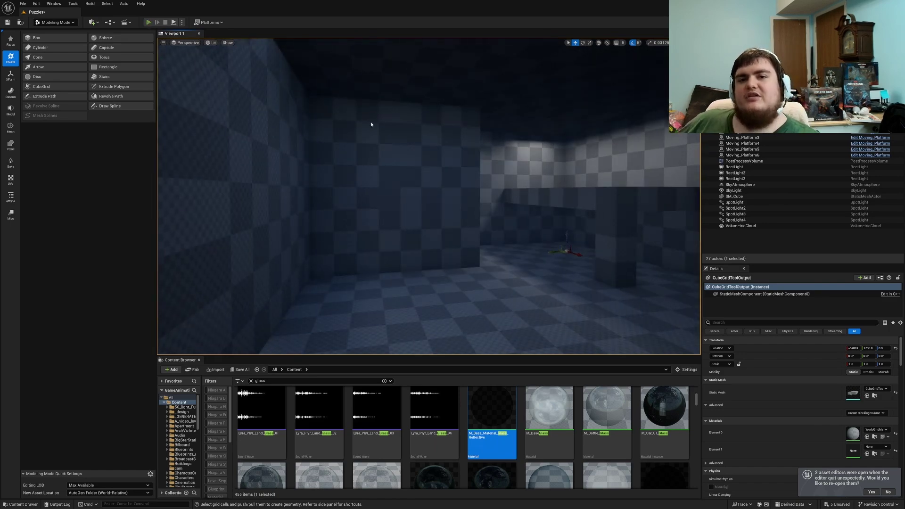
key("alt+p")
key("w")
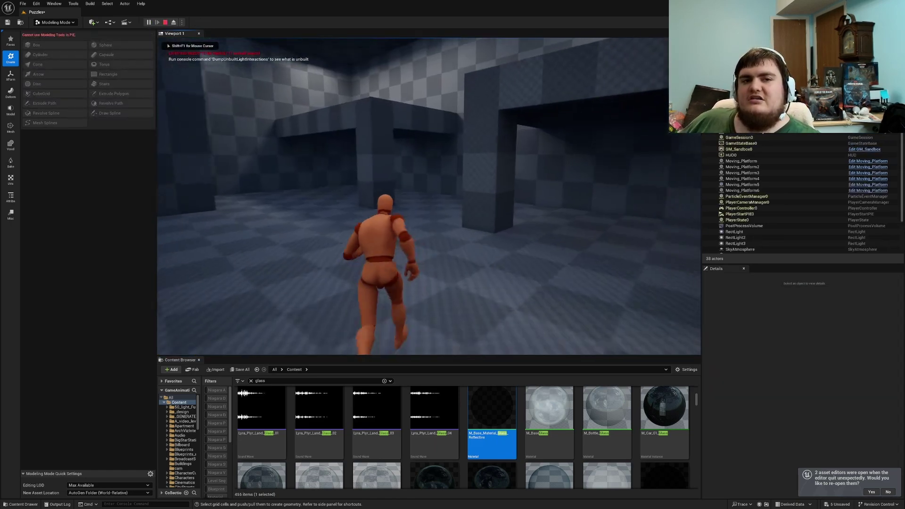
key("w")
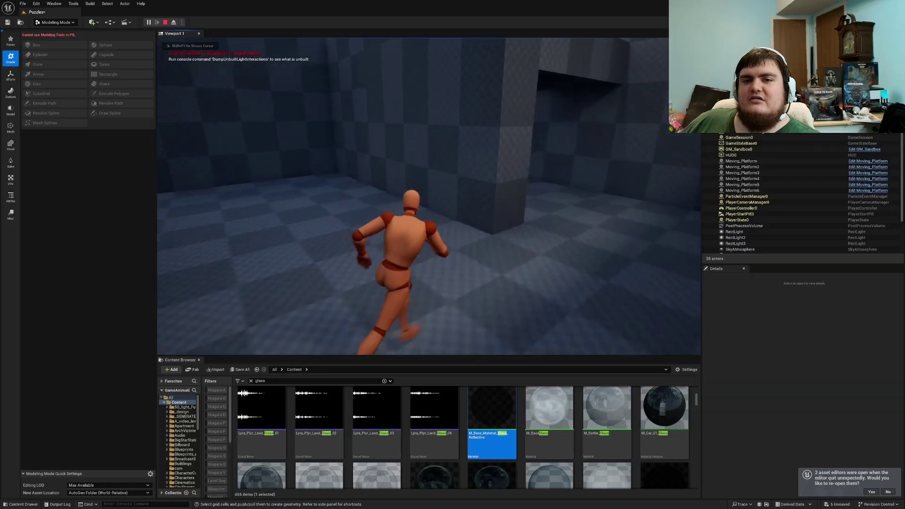
key("w")
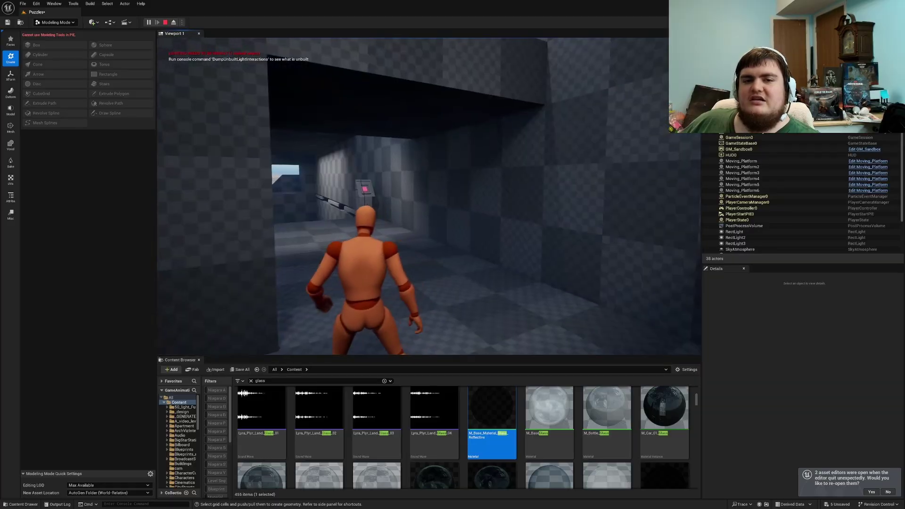
key("w")
key("Escape")
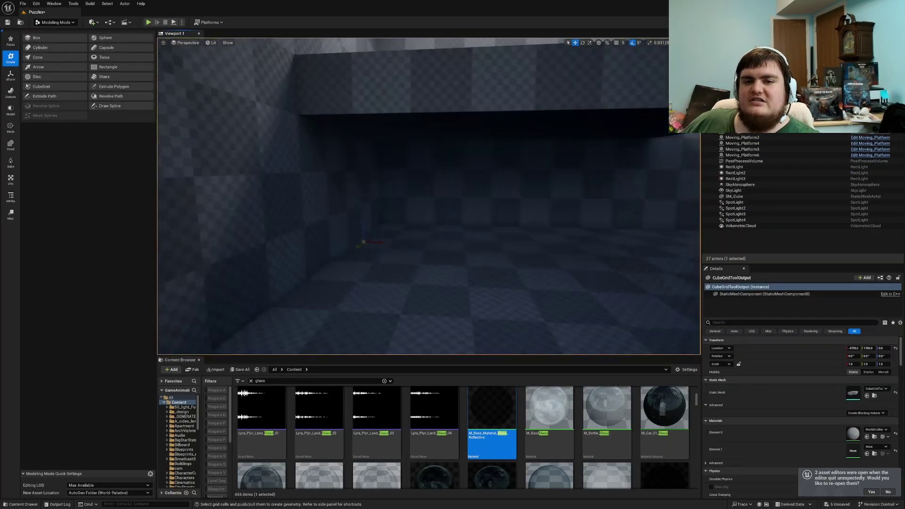
- Reopen CubeGrid and cut a 400 by 300 opening through the back wall beneath the overhang
left_click(41, 86)
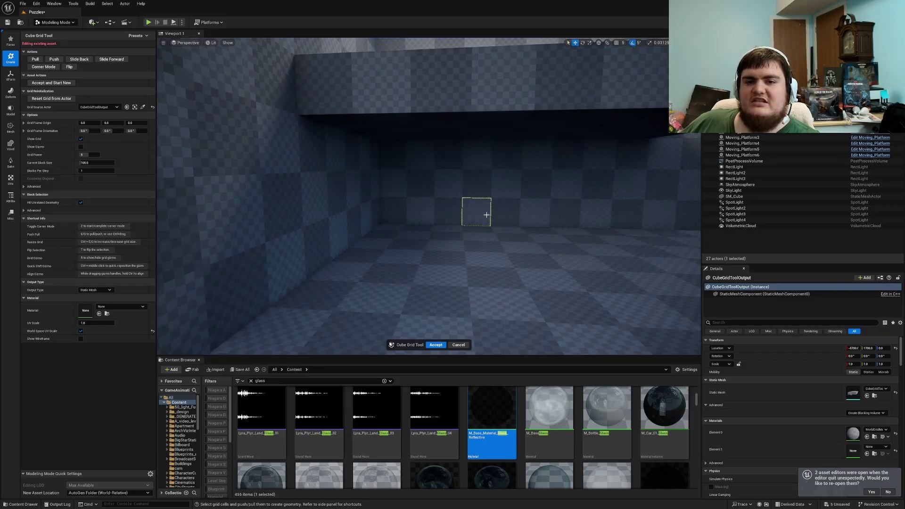
mouse_move(477, 211)
left_mouse_down()
mouse_move(416, 155)
mouse_move(395, 156)
mouse_move(486, 213)
left_mouse_up()
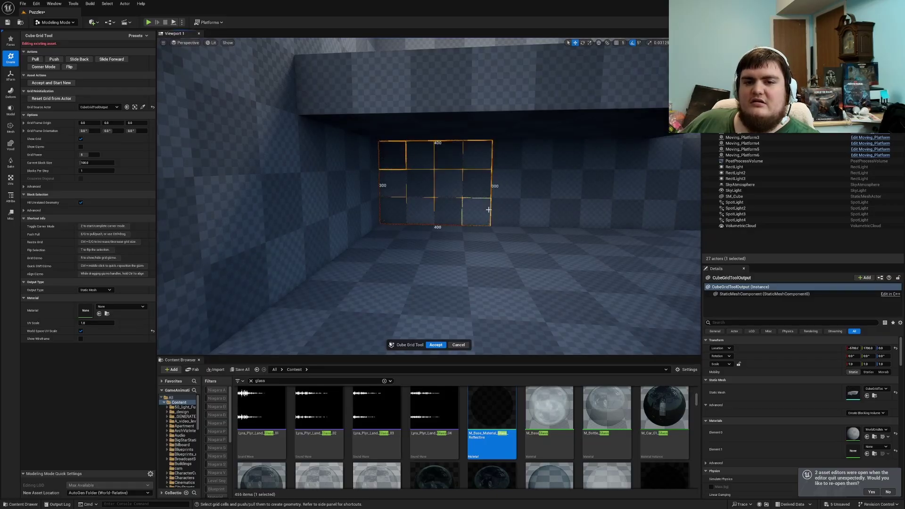
key("q")
key("w")
right_click_drag(487, 213, 486, 209)
key("w")
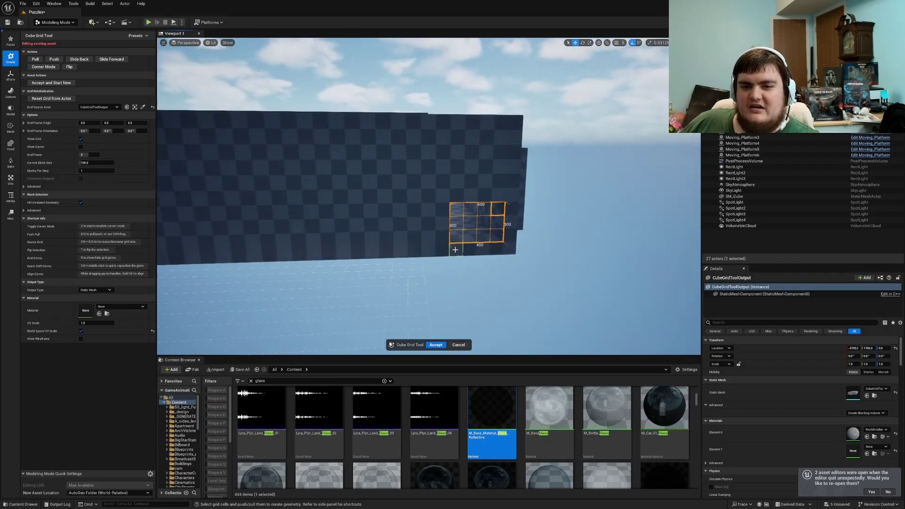
- Extend the floor four blocks outward from the new opening on the outside of the building
left_click_drag(469, 250, 512, 204)
key("e")
key("e")
key("e")
key("e")
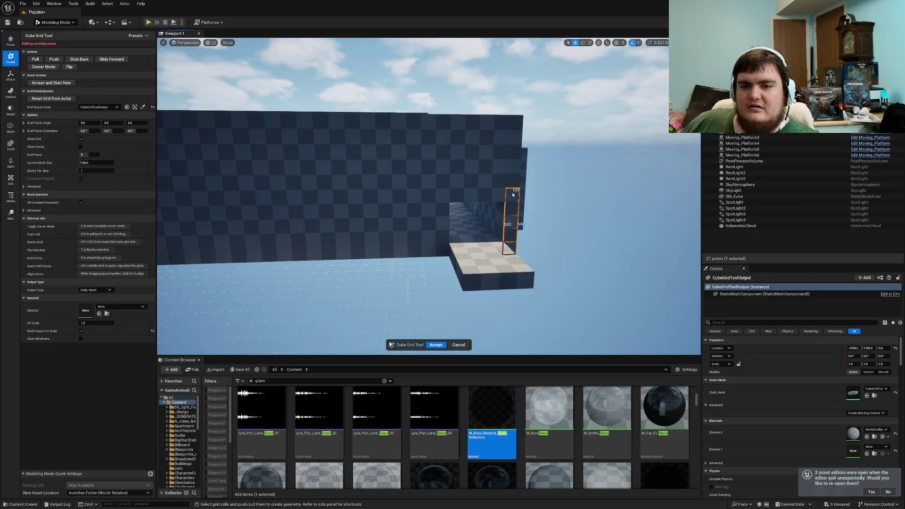
- Build the outer side wall and the end wall around the extended floor from 500-high strips
key("e")
key("e")
key("e")
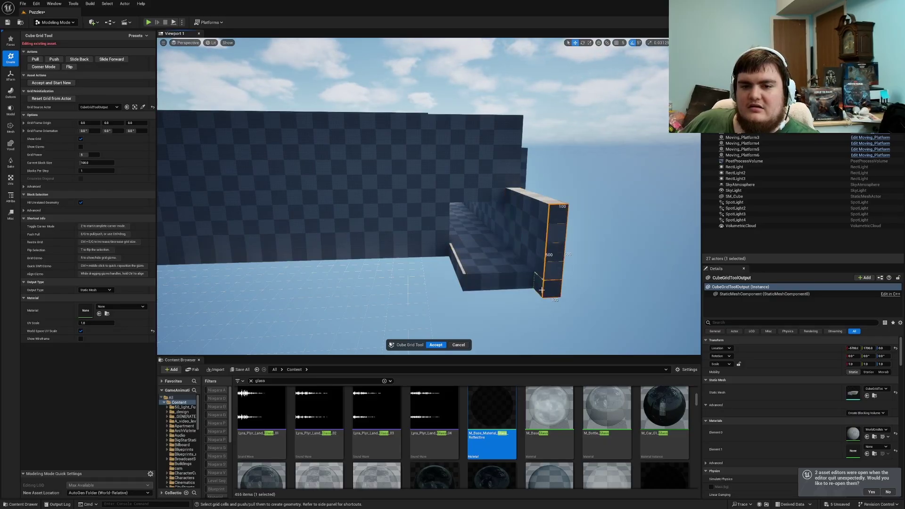
key("e")
key("e")
key("e")
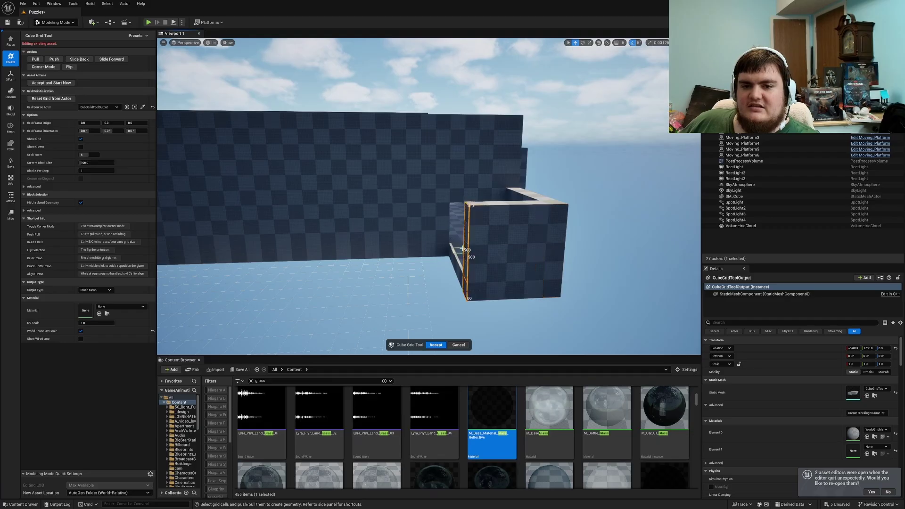
- Close the remaining side and the roof of the extension, and accept the CubeGrid edits
left_click_drag(441, 246, 460, 268)
mouse_move(460, 267)
right_mouse_down()
mouse_move(585, 215)
mouse_move(556, 264)
mouse_move(566, 212)
mouse_move(459, 267)
right_mouse_up()
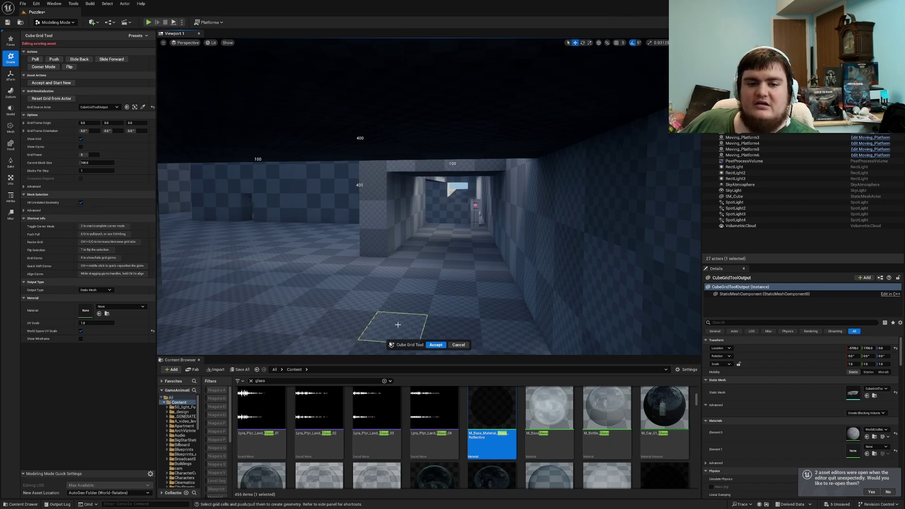
left_click(434, 346)
right_click_drag(434, 346, 434, 345)
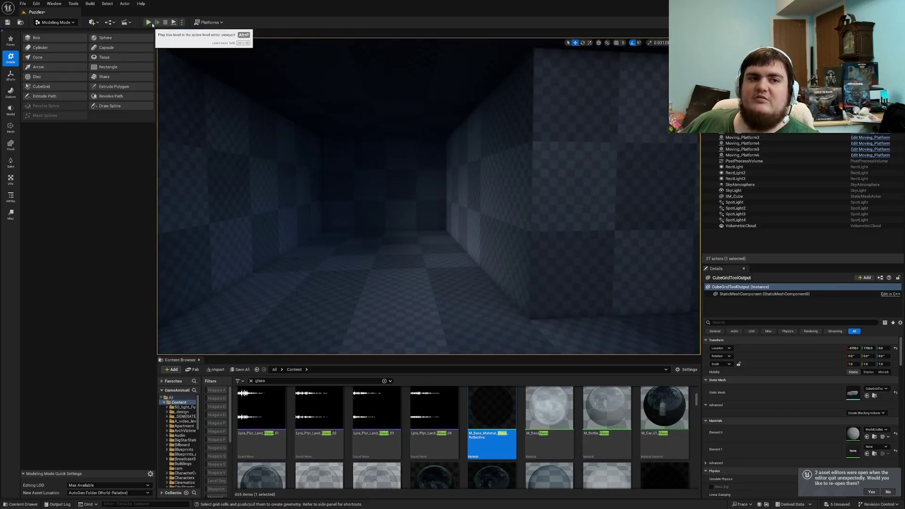
- Return to Selection mode and add a spot light just beneath the ceiling of the new enclosed passage
left_click(56, 22)
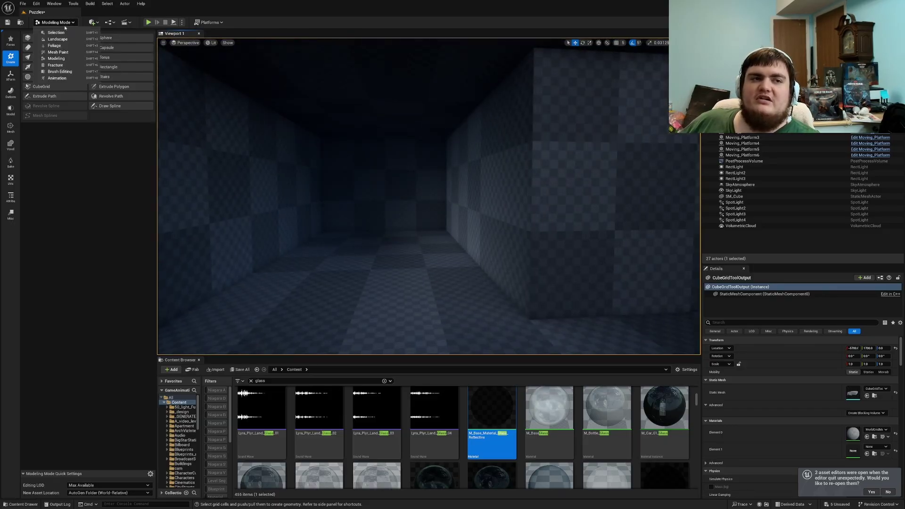
left_click(93, 22)
left_click(56, 22)
left_click(55, 32)
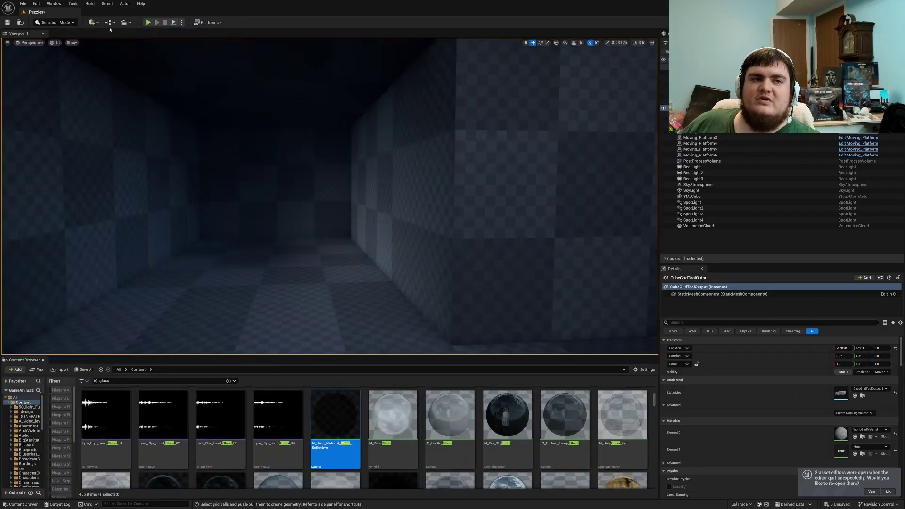
left_click(93, 22)
mouse_move(107, 86)
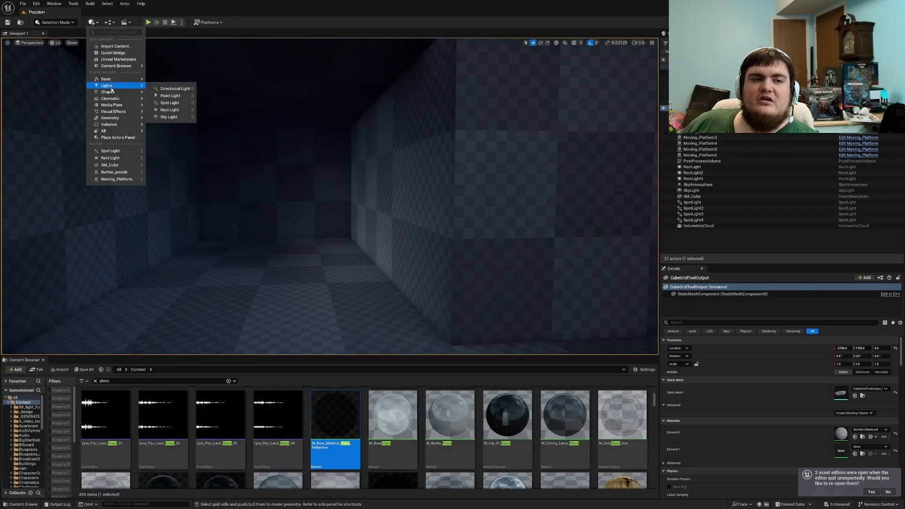
left_click(167, 97)
left_click_drag(267, 95, 265, 87)
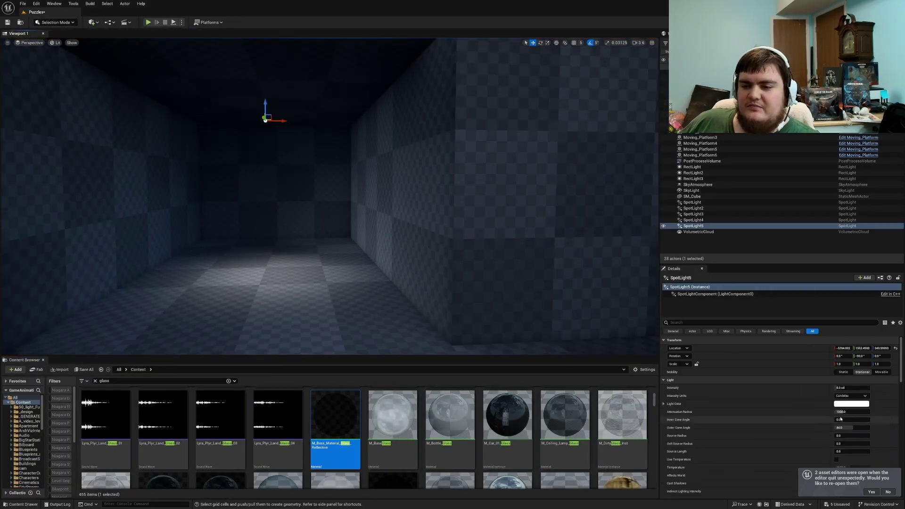
- Widen the passage spot light's cone, with the outer angle at 80 degrees and the inner angle at about 71 degrees
left_click_drag(845, 420, 870, 420)
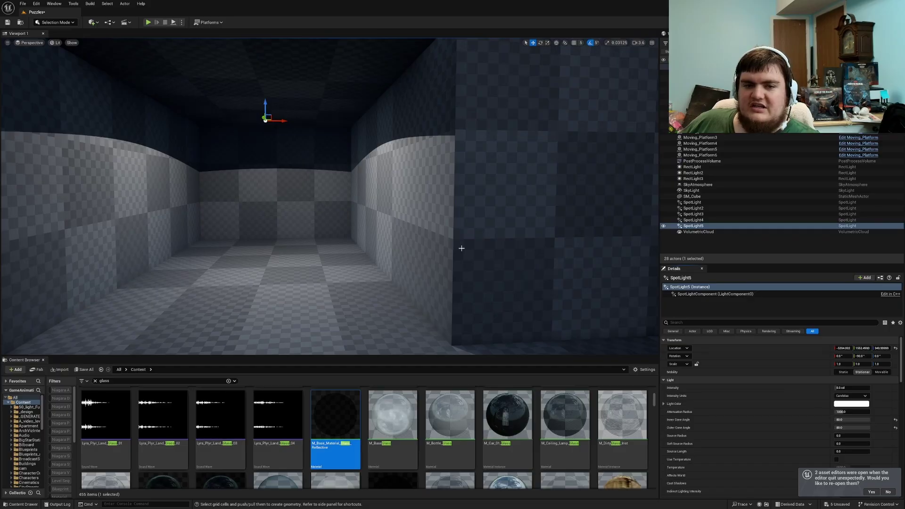
right_click_drag(461, 249, 422, 248)
key("w")
left_click_drag(869, 420, 865, 419)
- Play-test the level from the lit passage, running to the pink button pedestal and activating its moving platforms
key("alt+p")
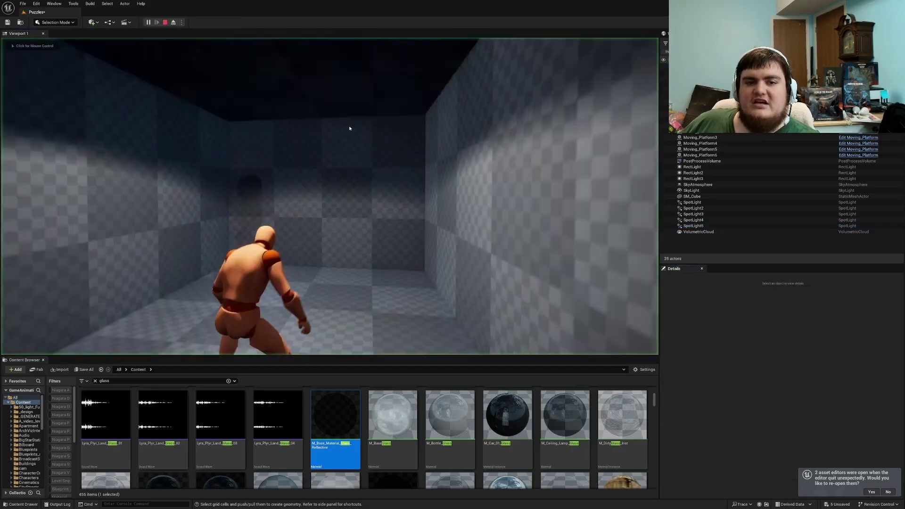
key("w")
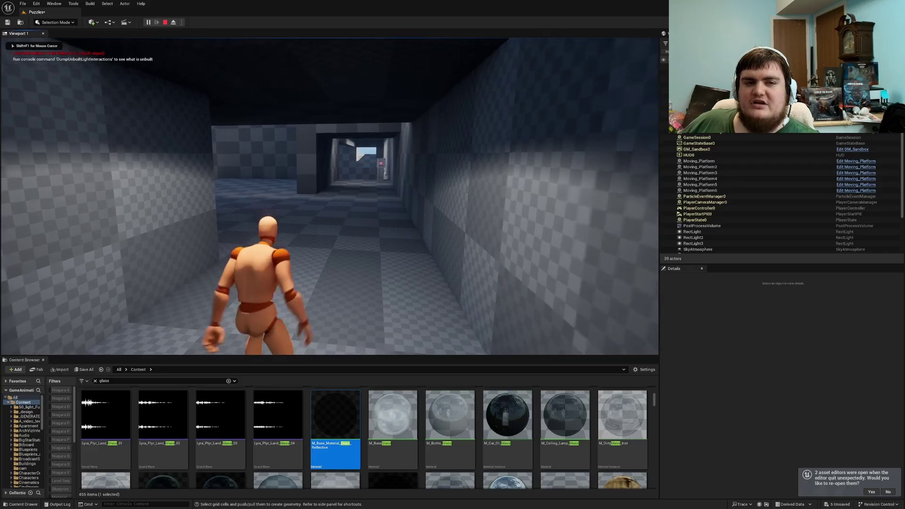
key("w")
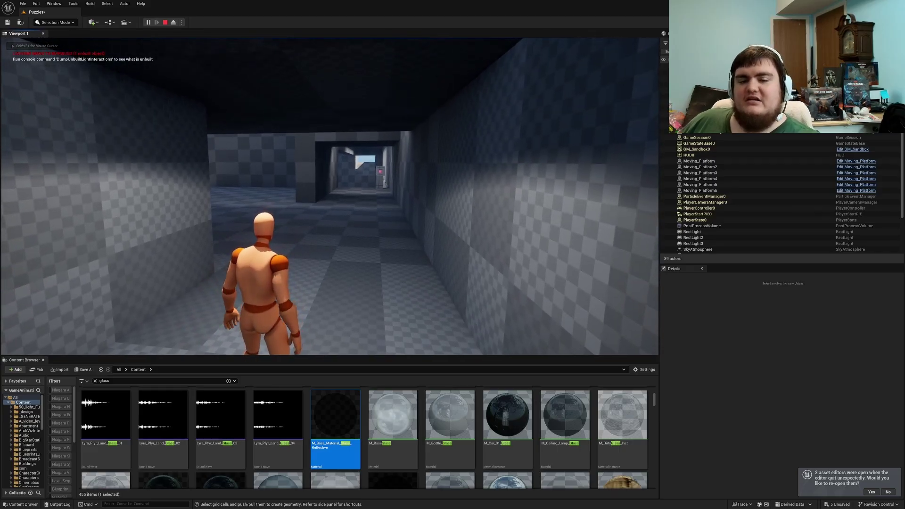
key("w")
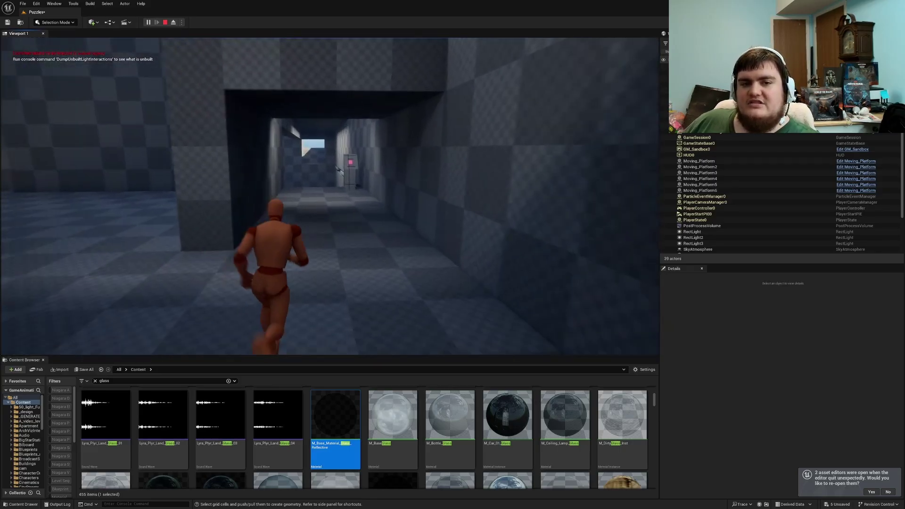
key("w")
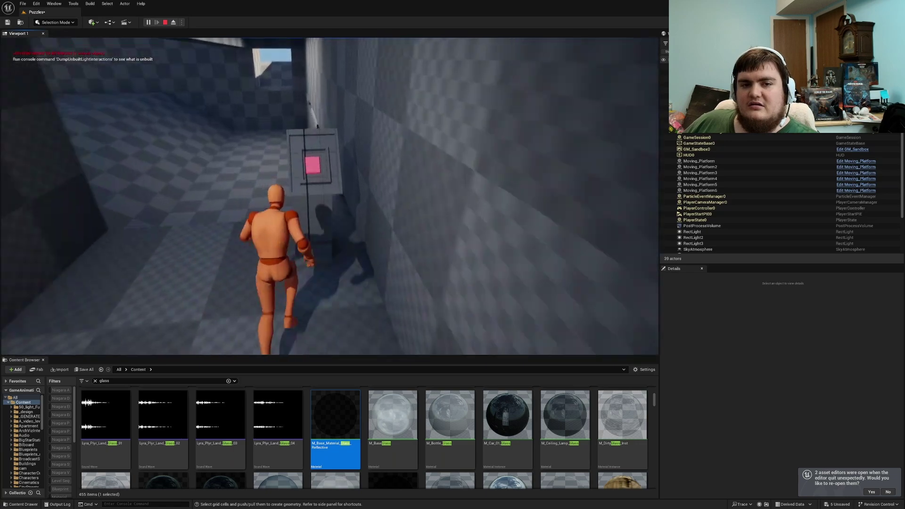
key("w")
key("e")
key("w")
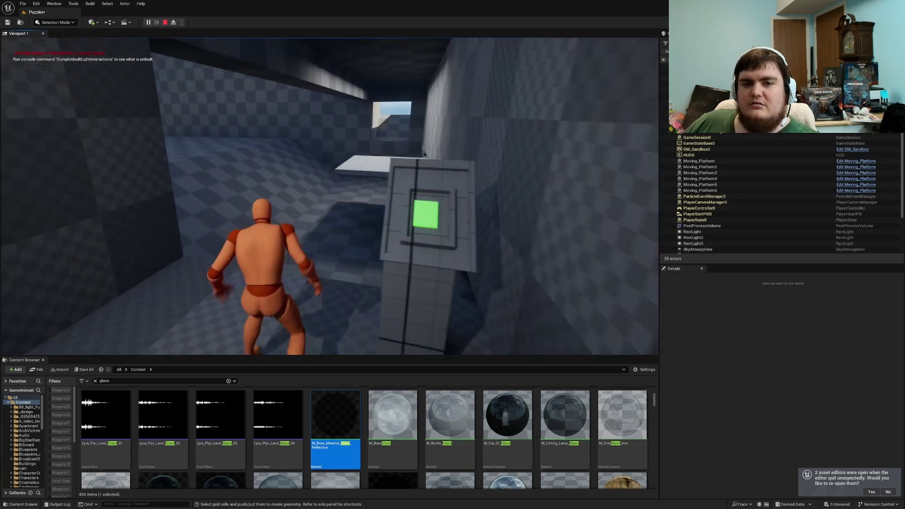
- Run the character through the main room past the pillars and ramp, and jump along the moving platforms
key("w")
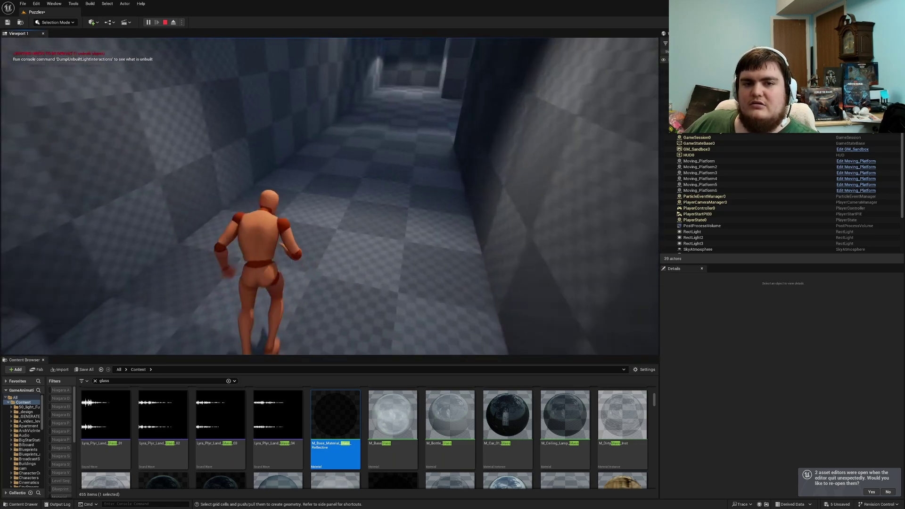
key("w")
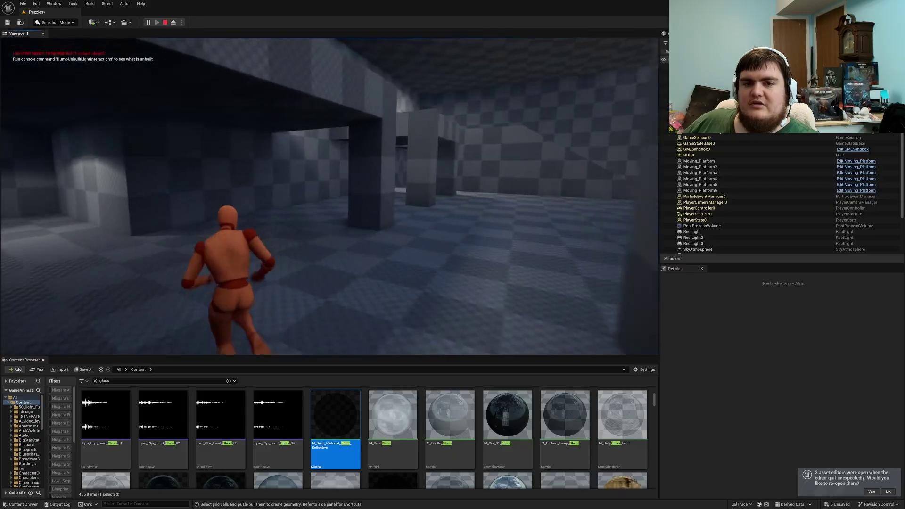
key("w")
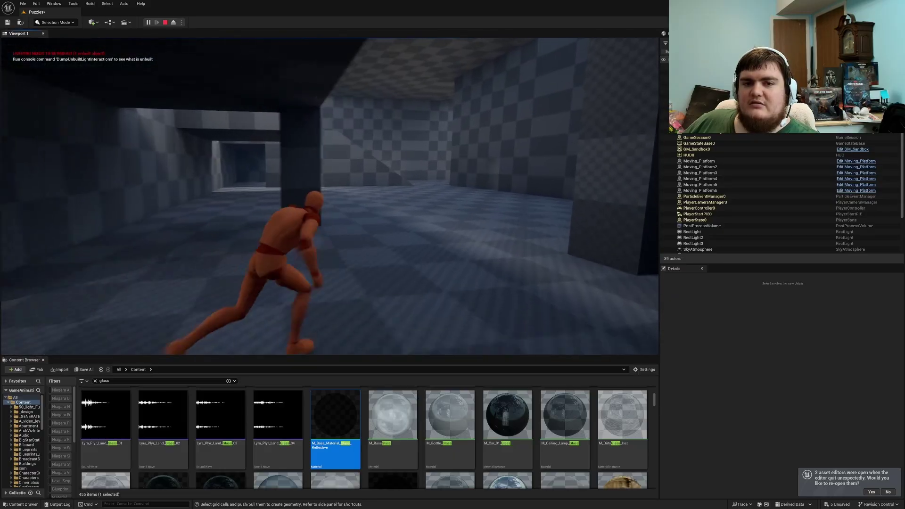
key("w")
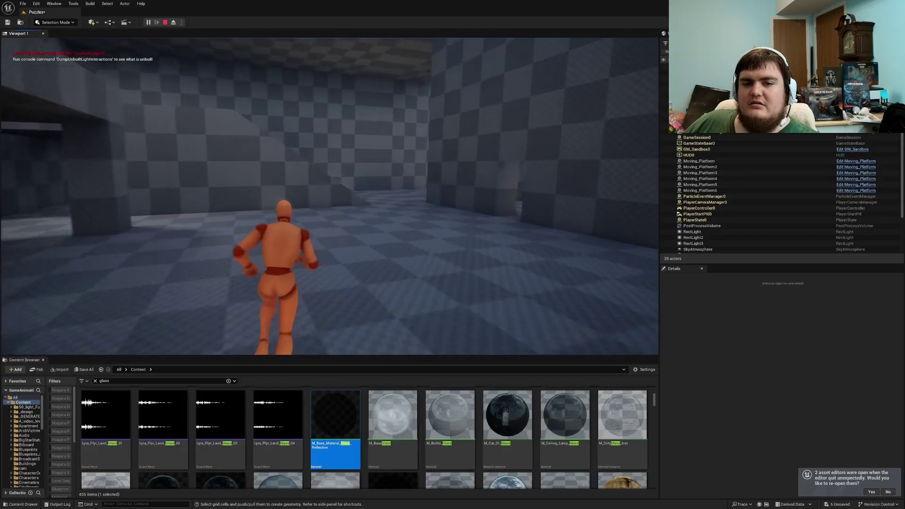
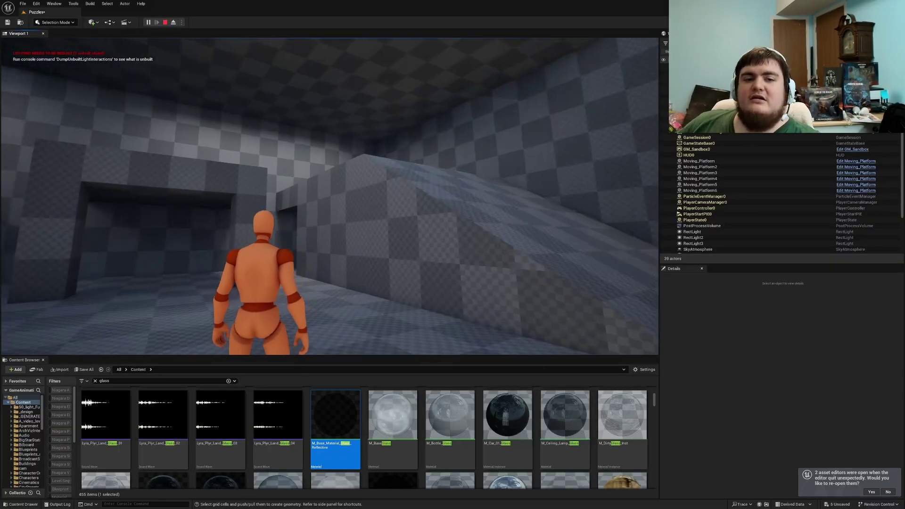
key("w")
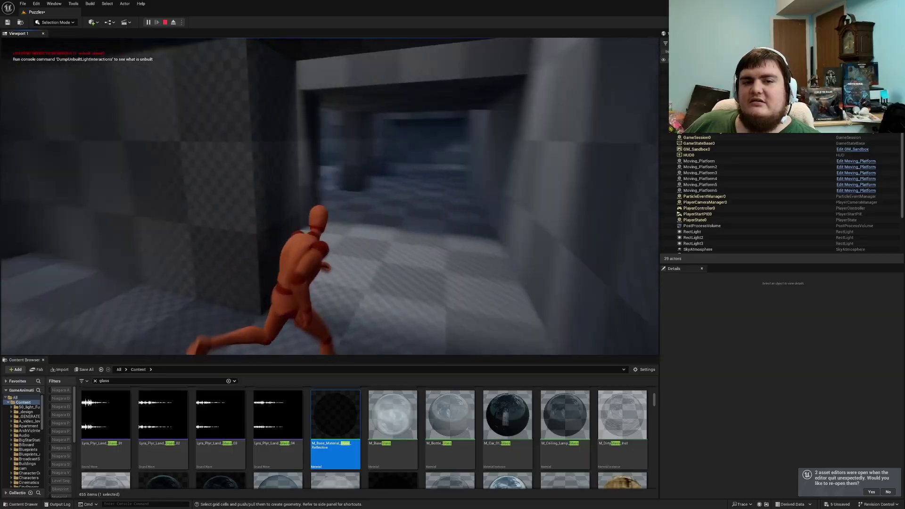
key("w")
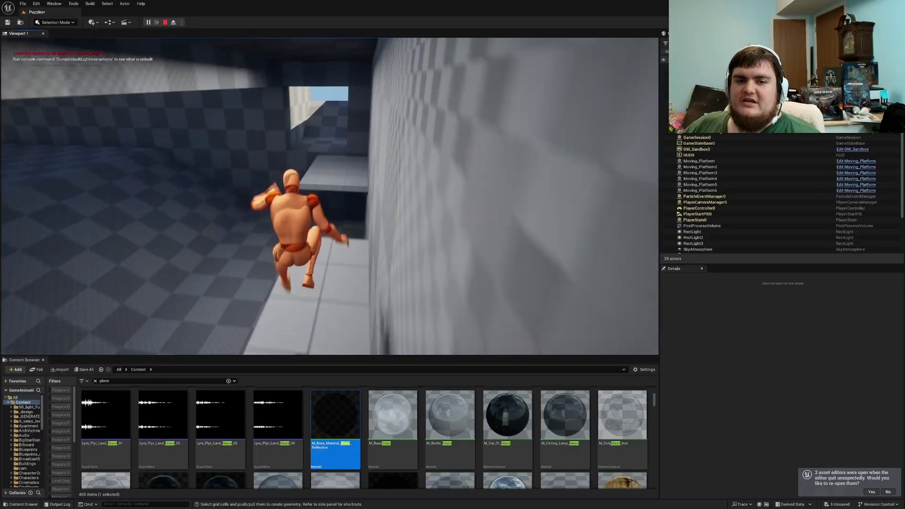
key("space")
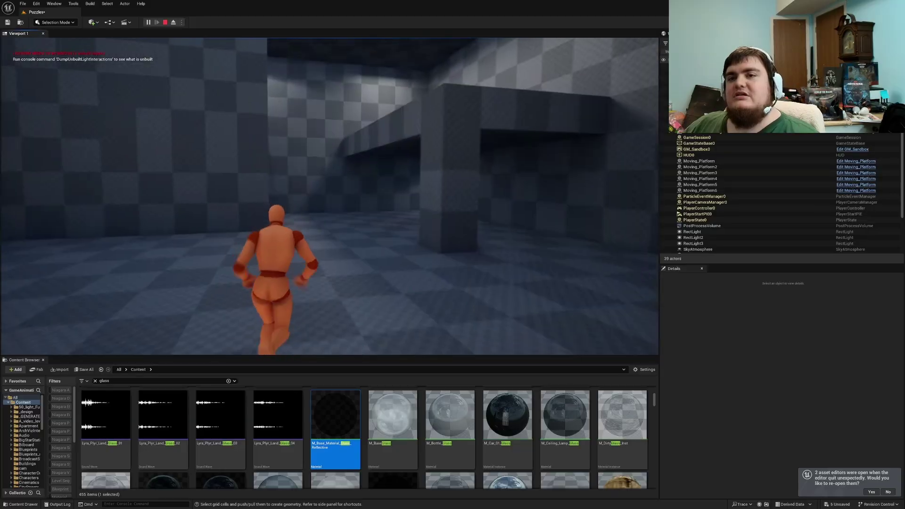
- Retrace the route between the button corridor, the platforms and the main room's ramp, and end the play session
key("w")
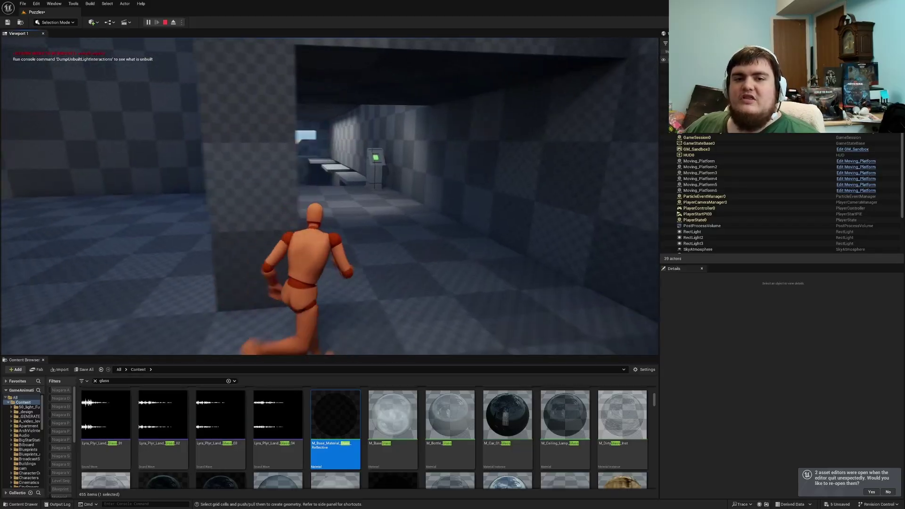
key("w")
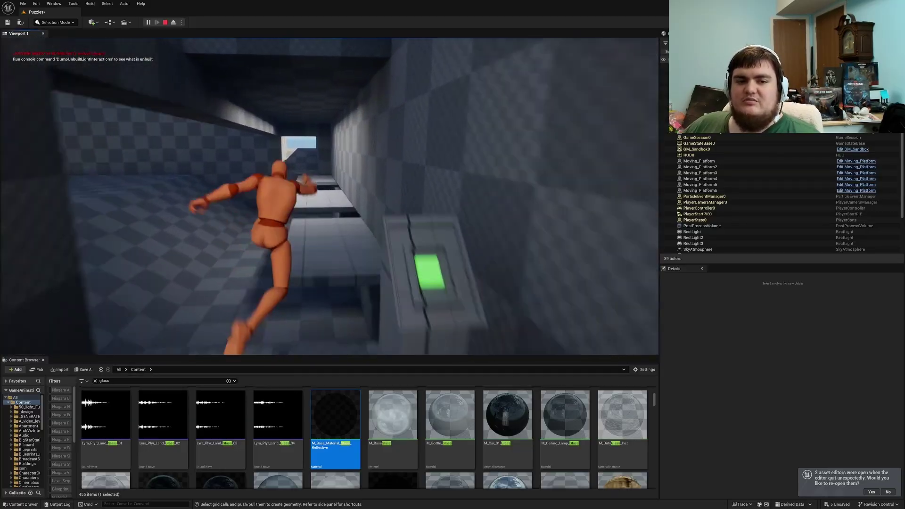
key("w")
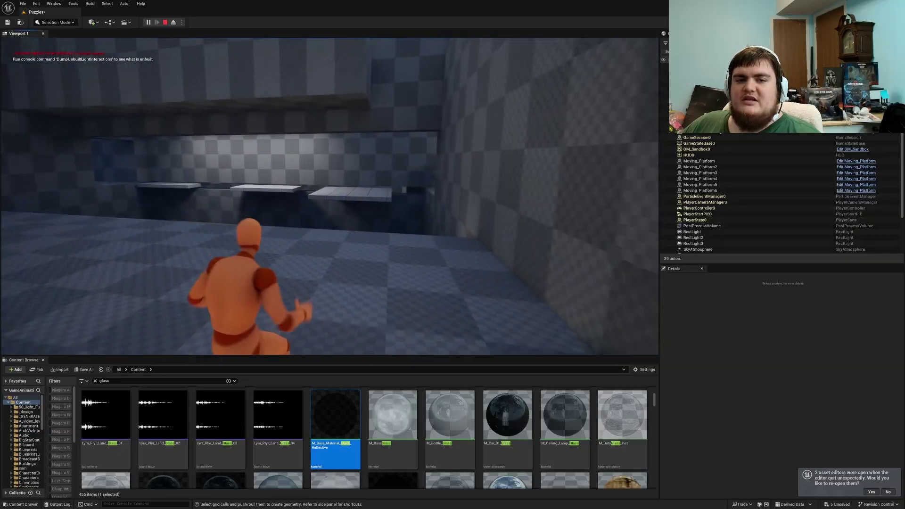
key("w")
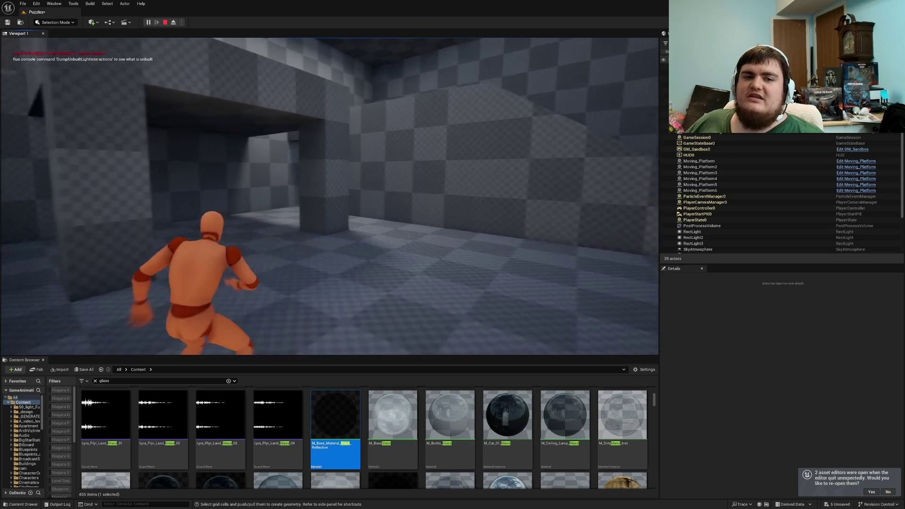
key("w")
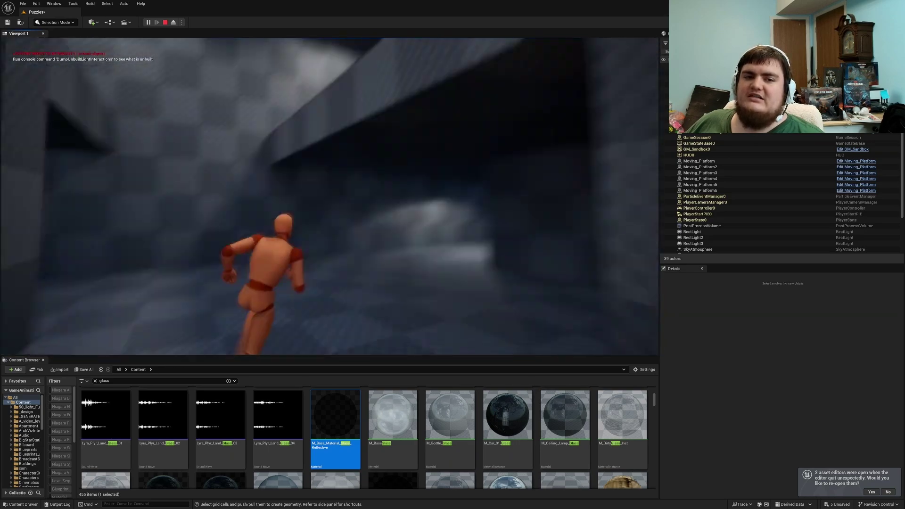
key("w")
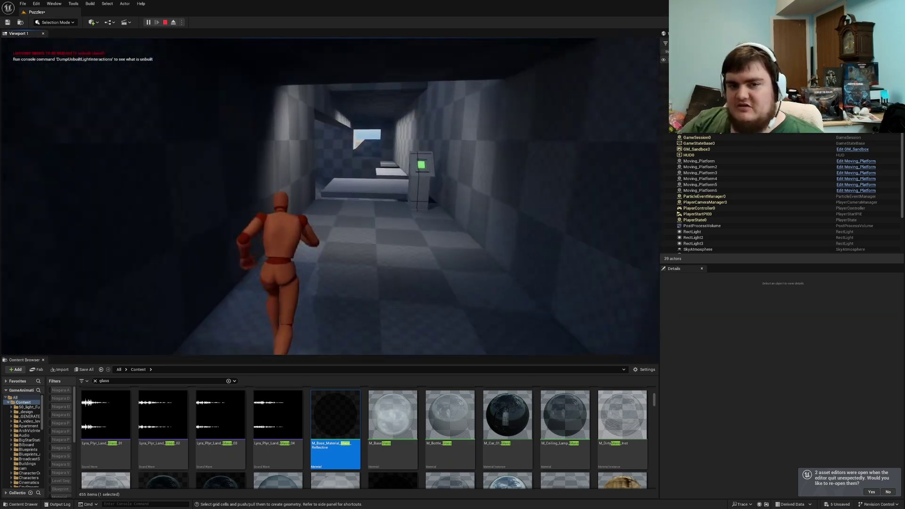
key("w")
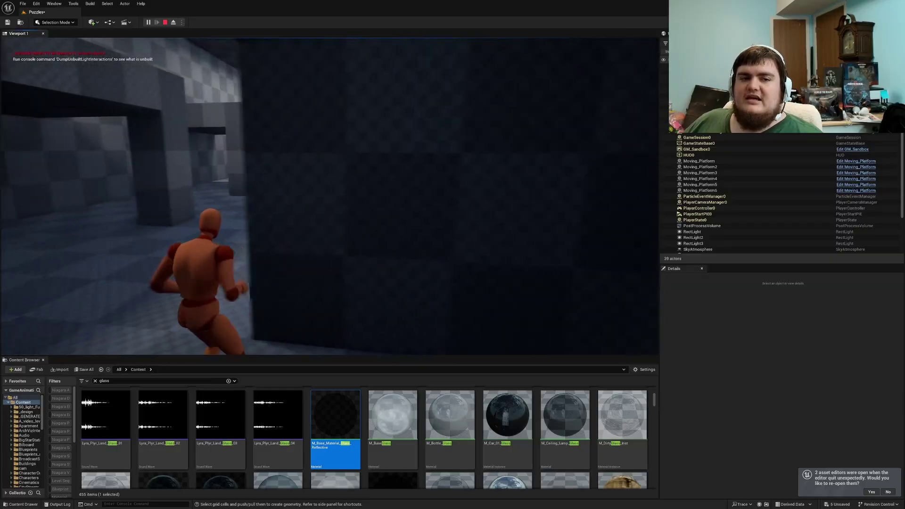
key("w")
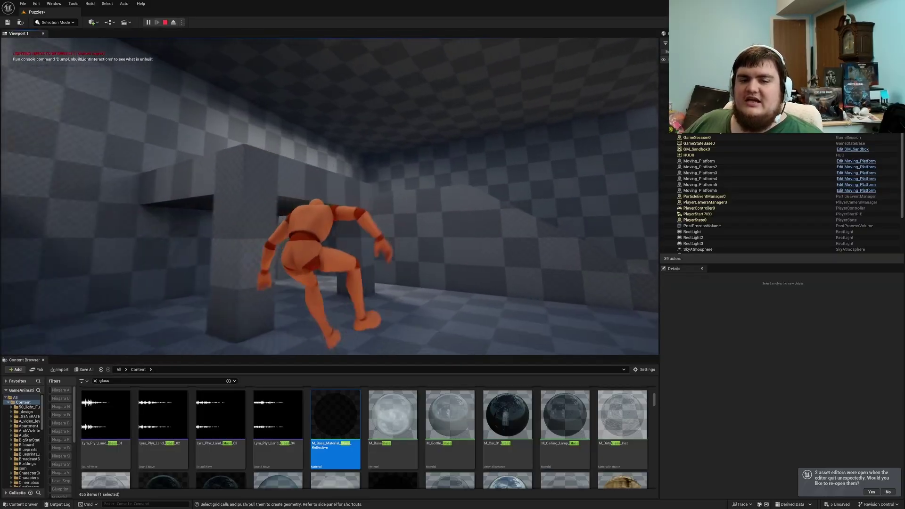
key("w")
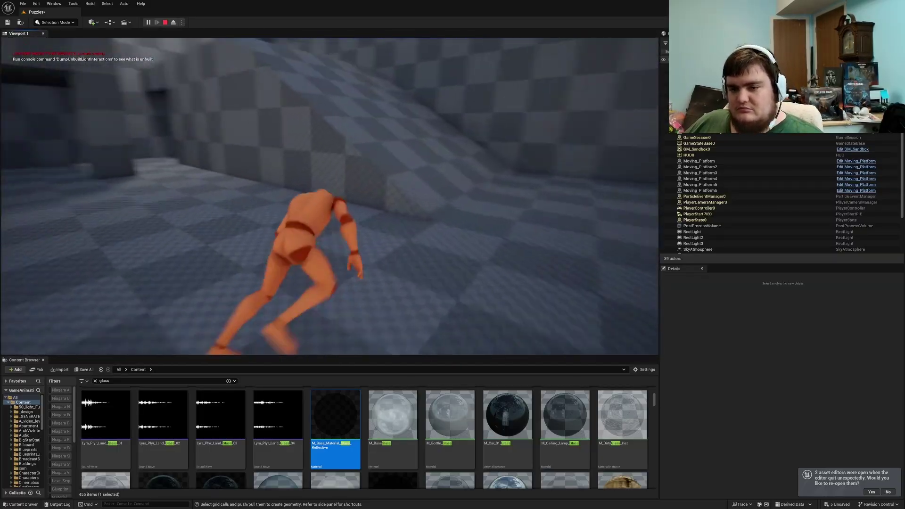
key("Escape")
- Examine the platform channel along the wall and the window opening beneath the overhang in the editor view
key("w")
right_click_drag(330, 196, 127, 196)
key("w")
right_click_drag(278, 150, 405, 150)
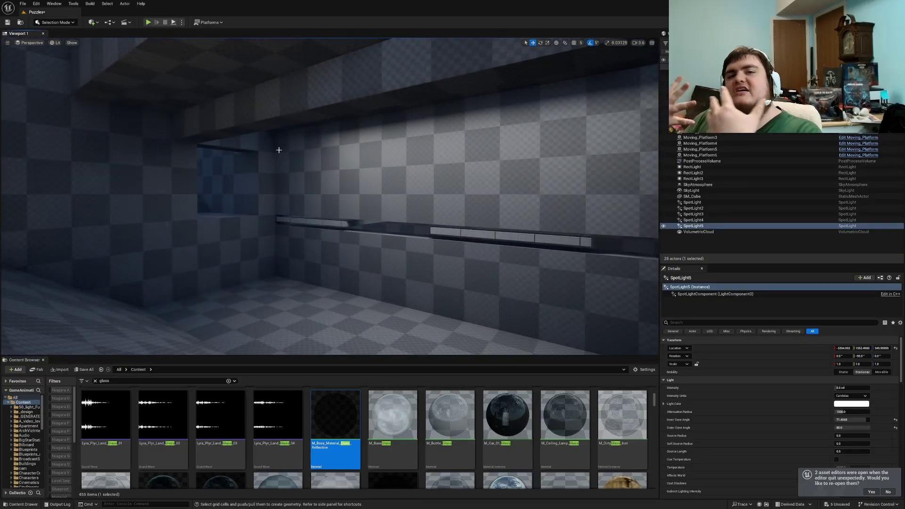